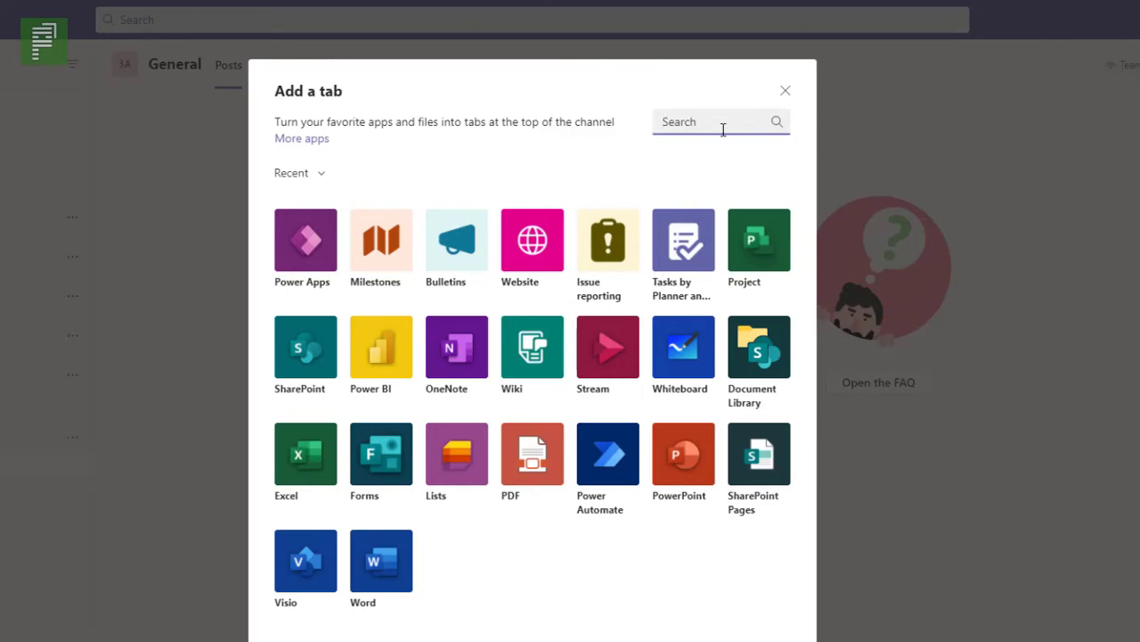
- Search the available channel tabs for "mi" and open the Milestones app's details
{"action": "type", "text": "mi"}
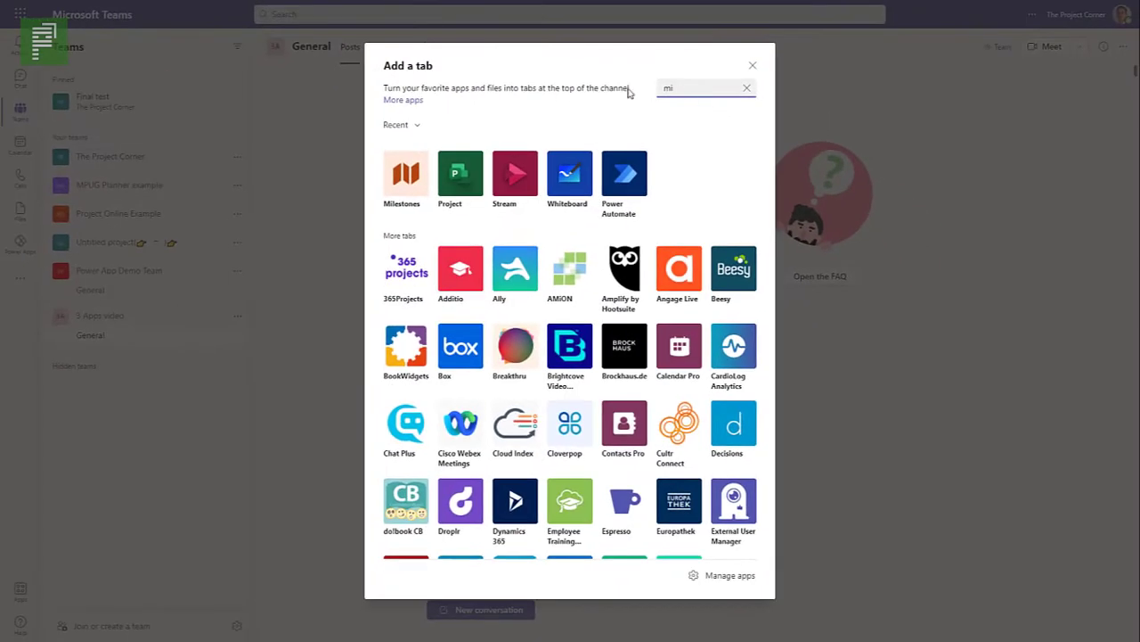
{"action": "left_click", "coordinate": [412, 179]}
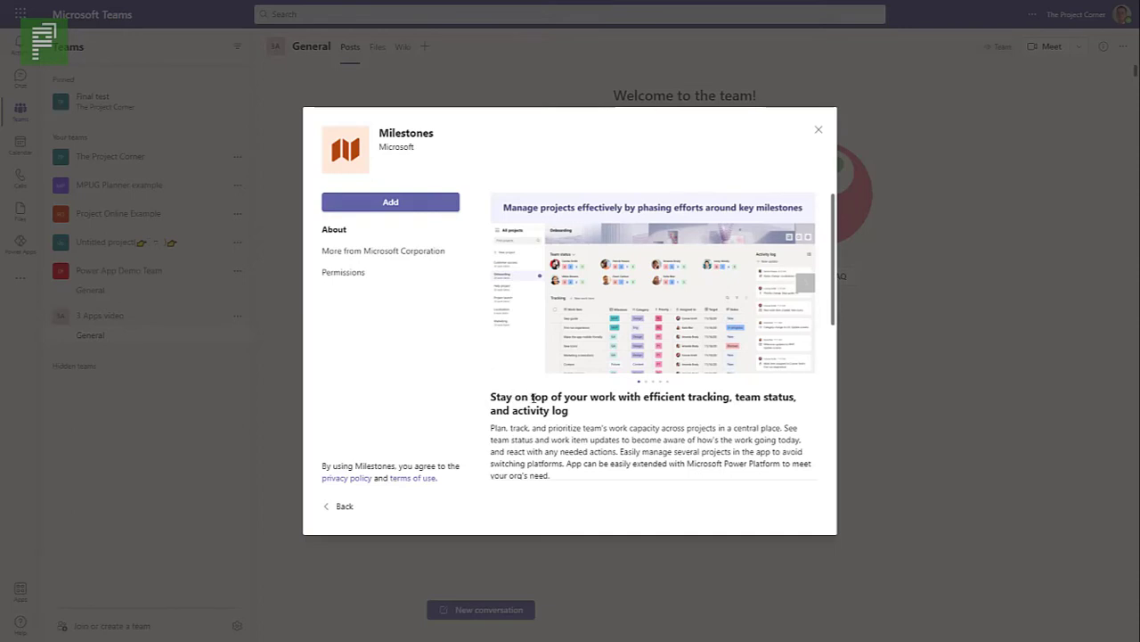
- Review the Milestones app's description, supported languages, permissions and enlarged preview images
{"action": "scroll", "coordinate": [533, 397], "scroll_direction": "down", "scroll_amount": 4}
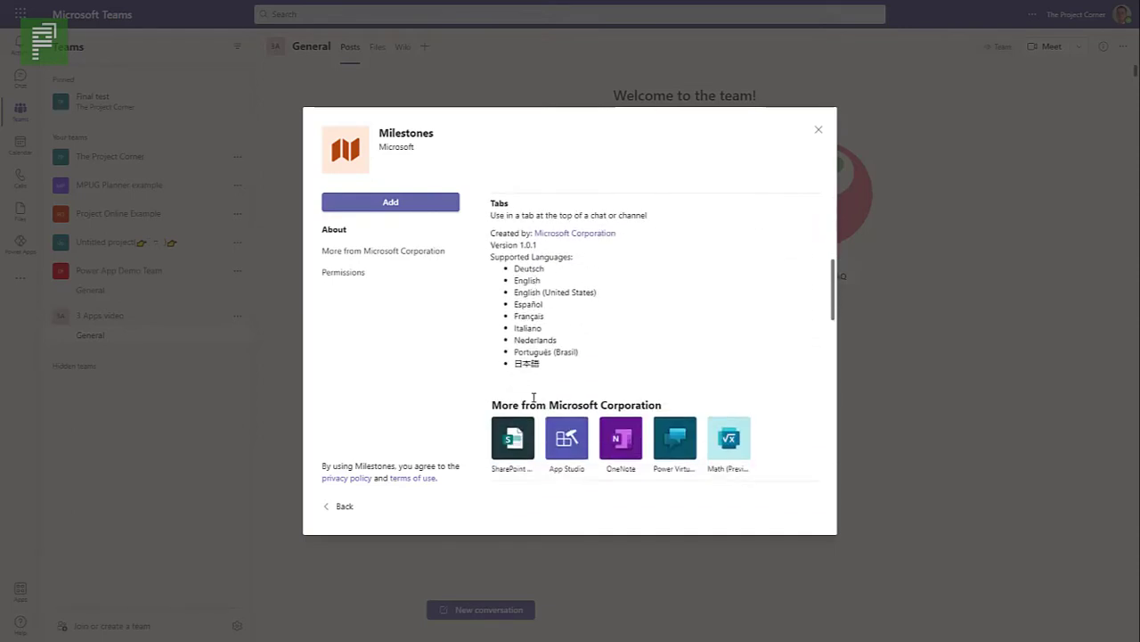
{"action": "scroll", "coordinate": [533, 393], "scroll_direction": "up", "scroll_amount": 1}
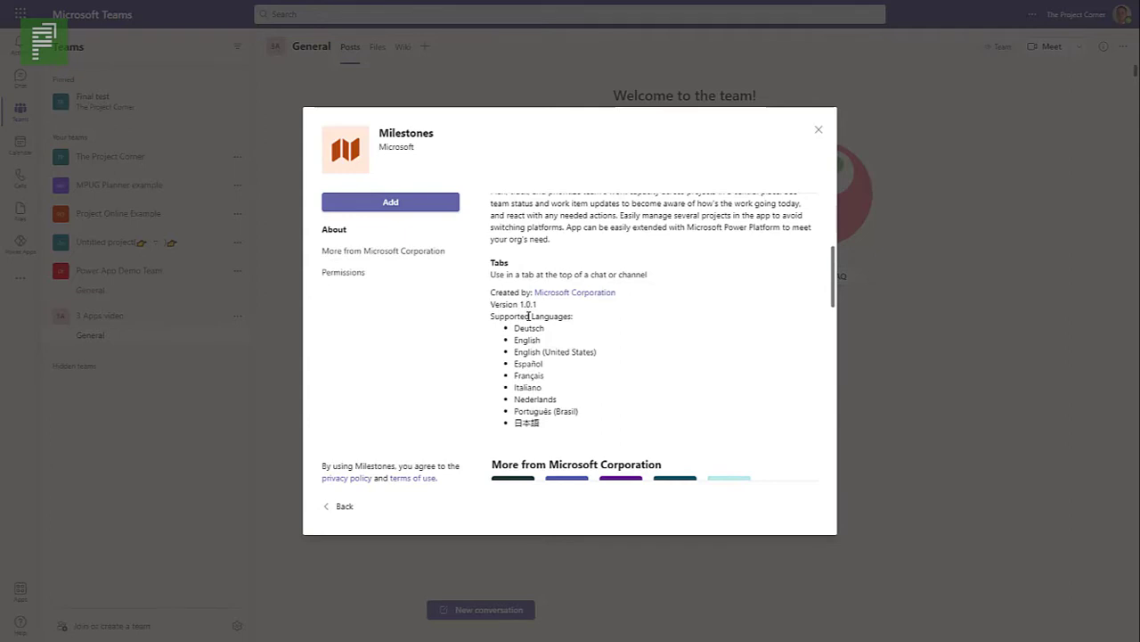
{"action": "scroll", "coordinate": [523, 383], "scroll_direction": "down", "scroll_amount": 1}
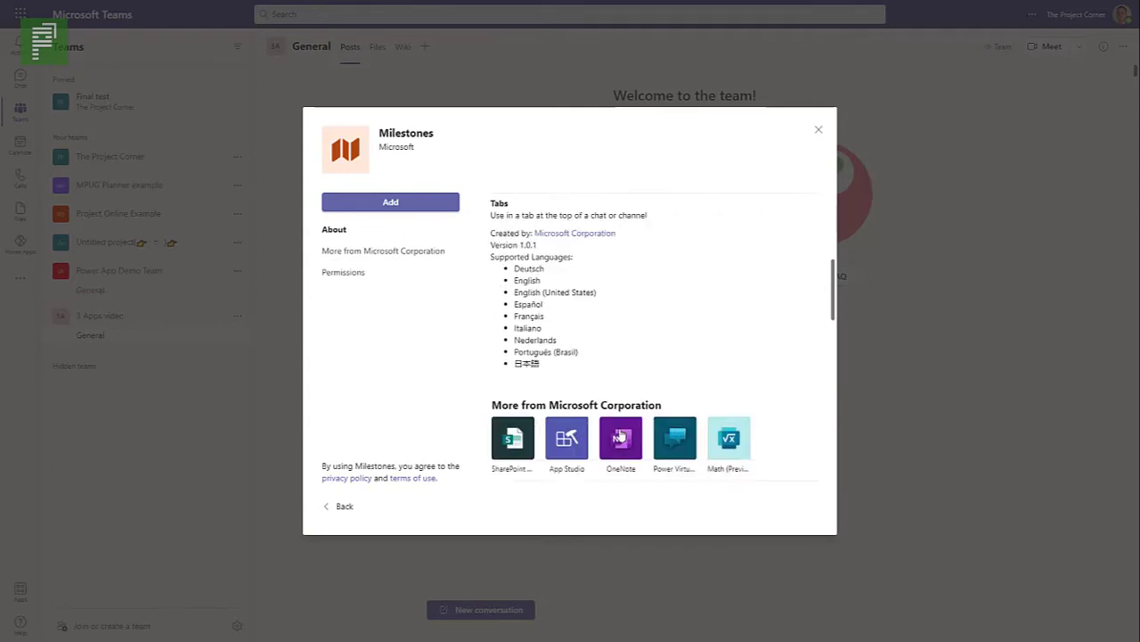
{"action": "scroll", "coordinate": [617, 329], "scroll_direction": "down", "scroll_amount": 8}
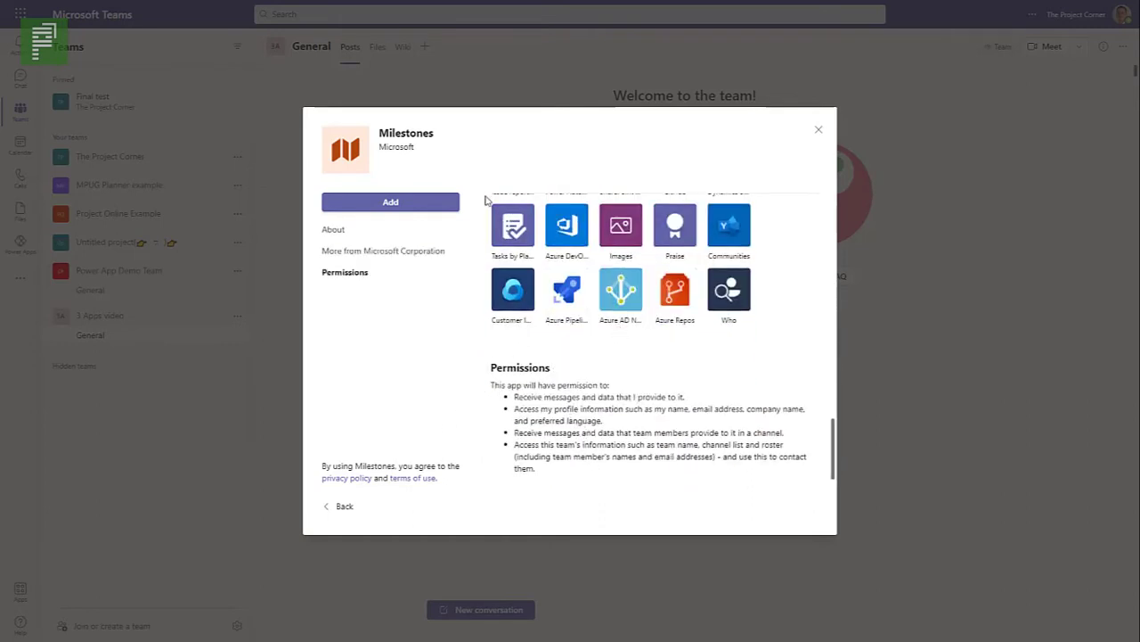
{"action": "scroll", "coordinate": [476, 368], "scroll_direction": "up", "scroll_amount": 5}
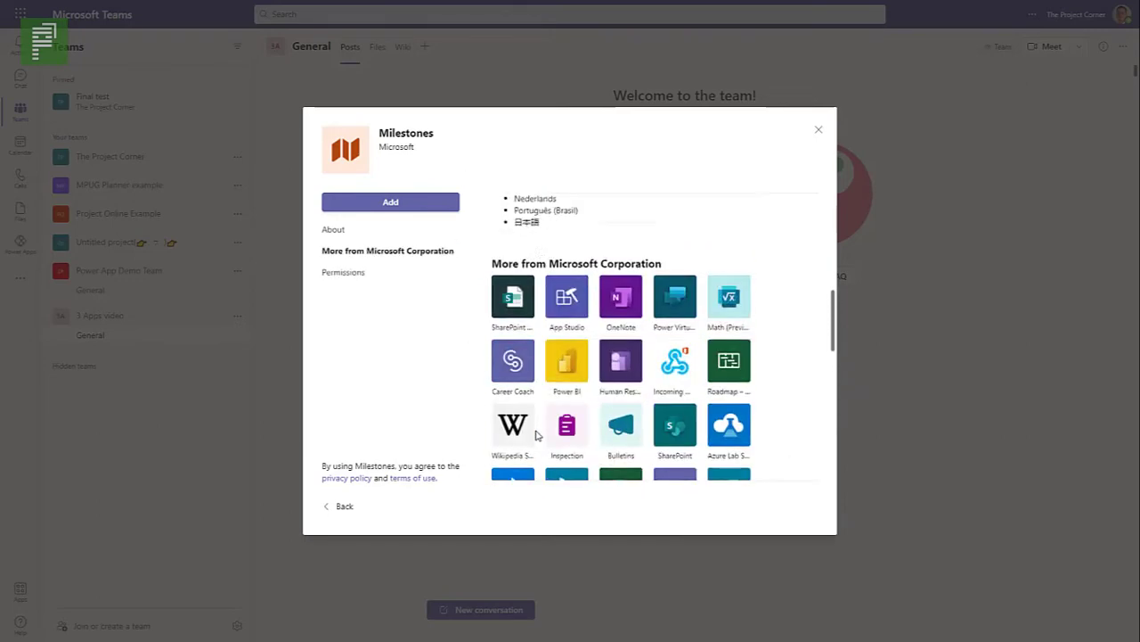
{"action": "scroll", "coordinate": [538, 435], "scroll_direction": "up", "scroll_amount": 5}
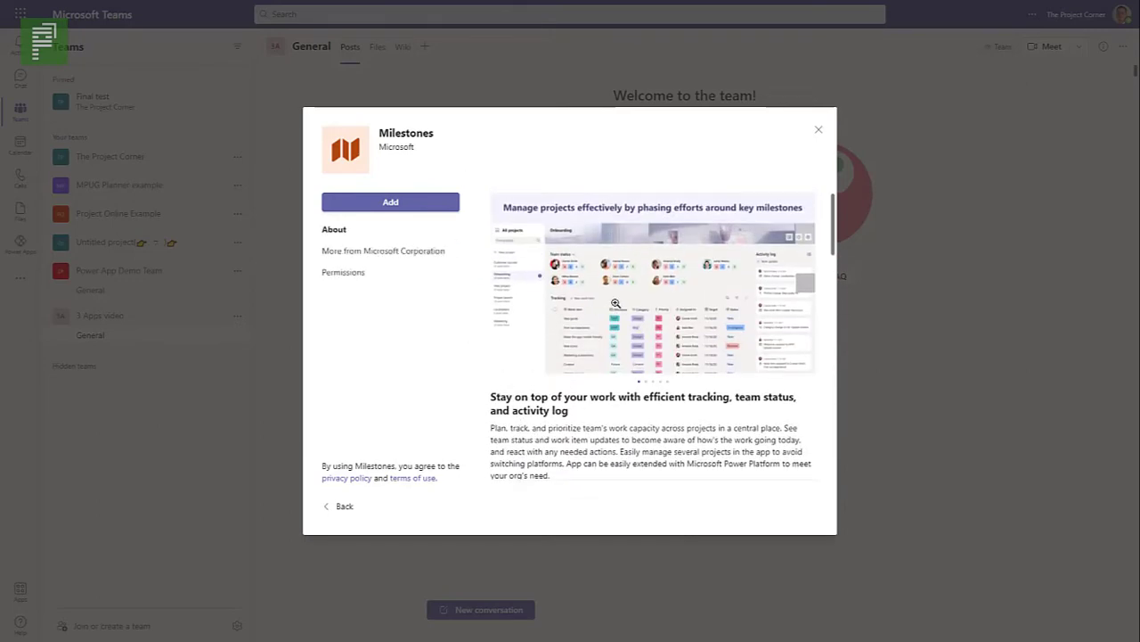
{"action": "left_click", "coordinate": [753, 307]}
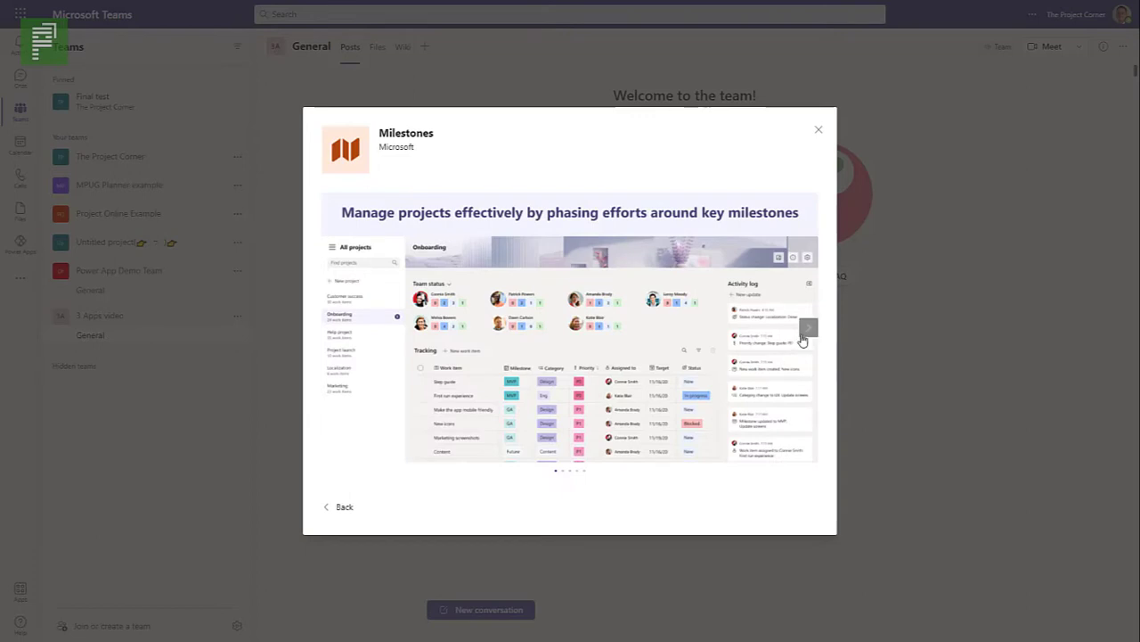
{"action": "left_click", "coordinate": [806, 335]}
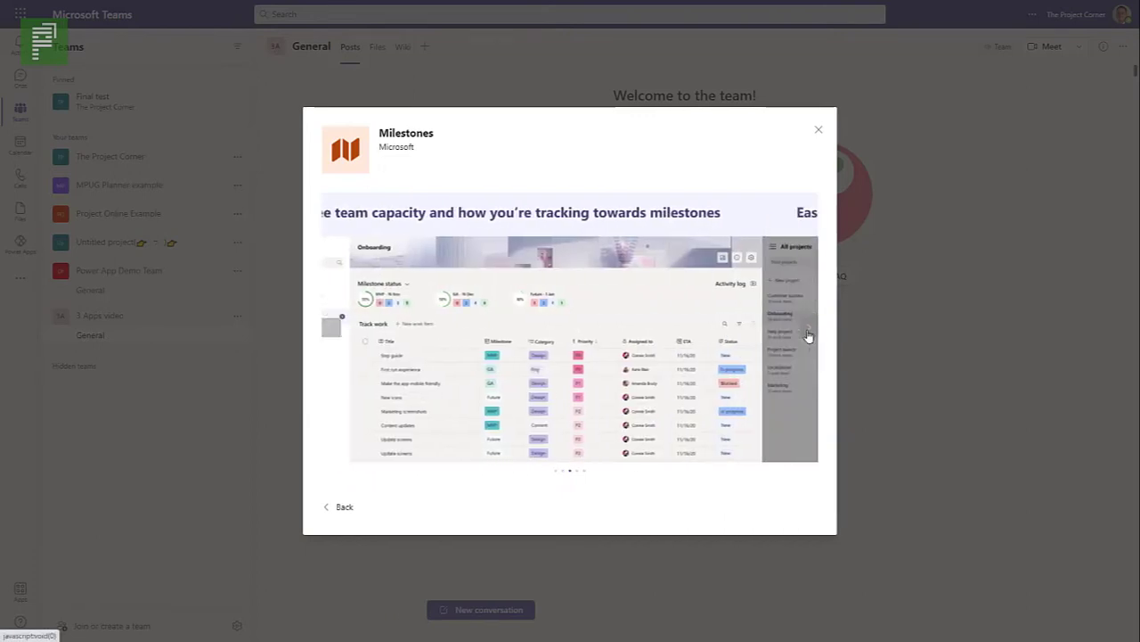
{"action": "left_click", "coordinate": [808, 335]}
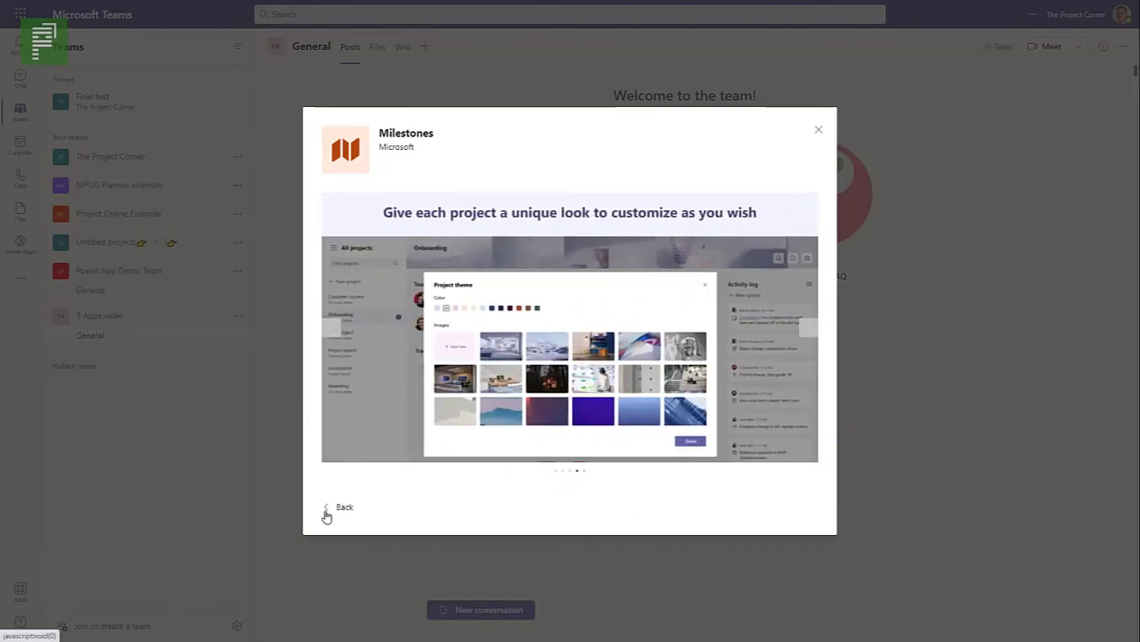
{"action": "left_click", "coordinate": [326, 511]}
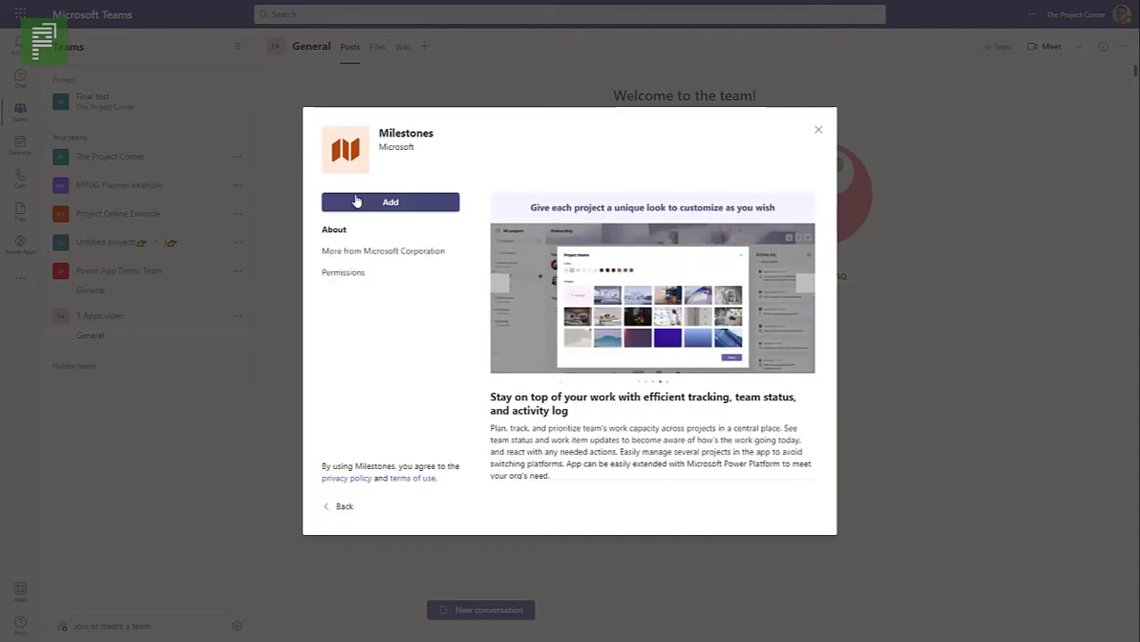
- Add Milestones as a tab to the General channel with a channel post about it, and allow its Office 365 Users permission
{"action": "left_click", "coordinate": [356, 201]}
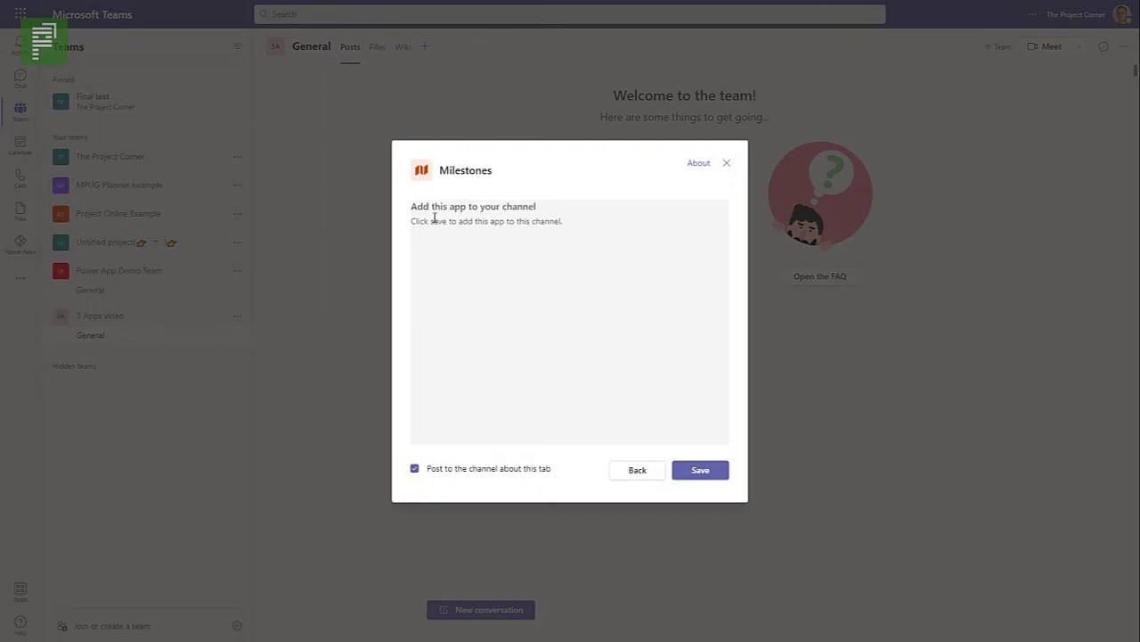
{"action": "left_click", "coordinate": [676, 476]}
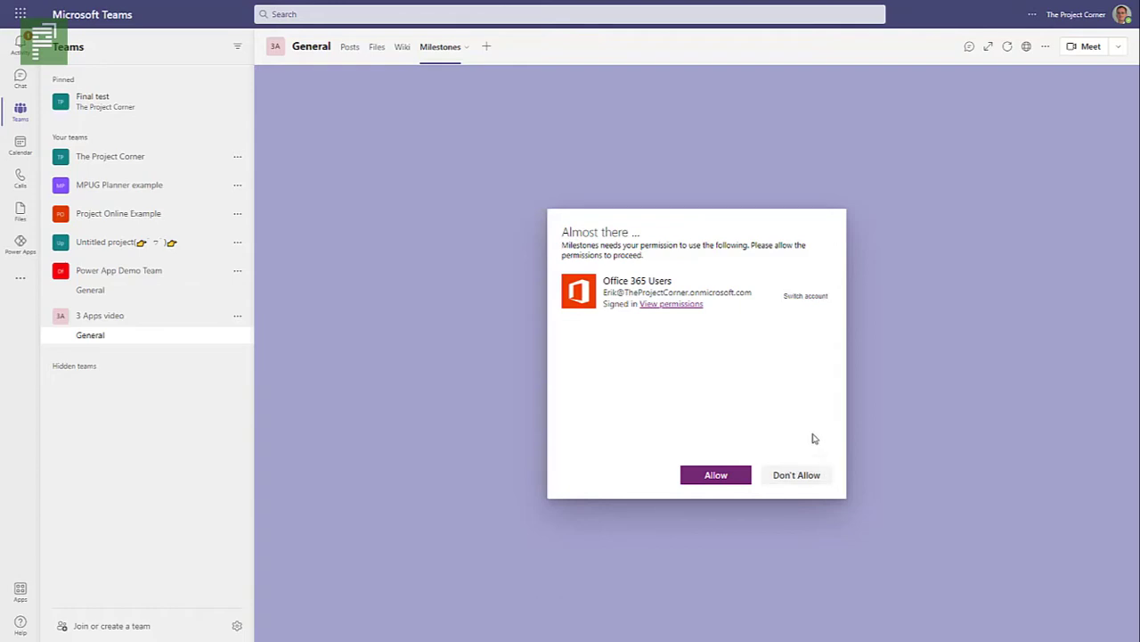
{"action": "left_click", "coordinate": [744, 476]}
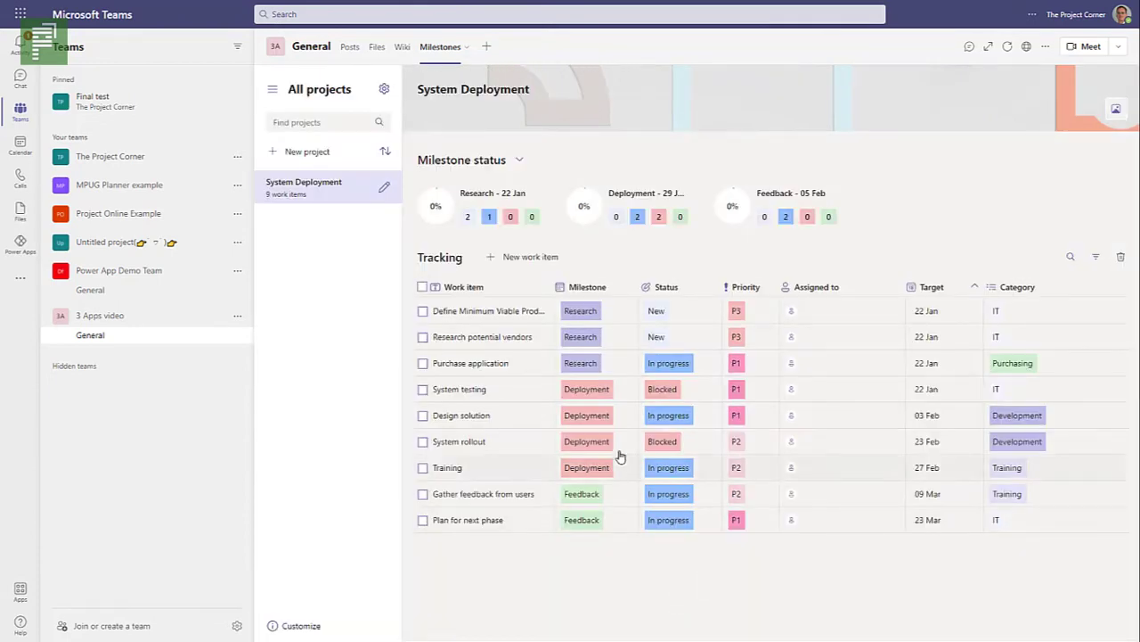
- Open Milestones through its link in the channel's posts and dismiss the Power Platform introduction
{"action": "left_click", "coordinate": [350, 49]}
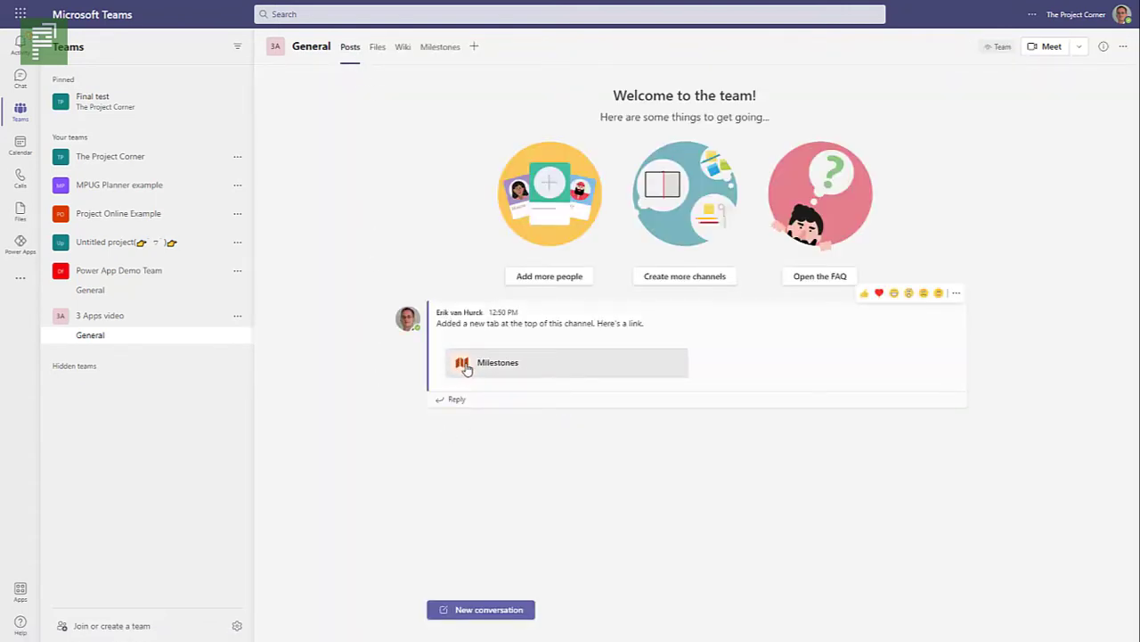
{"action": "left_click", "coordinate": [465, 367]}
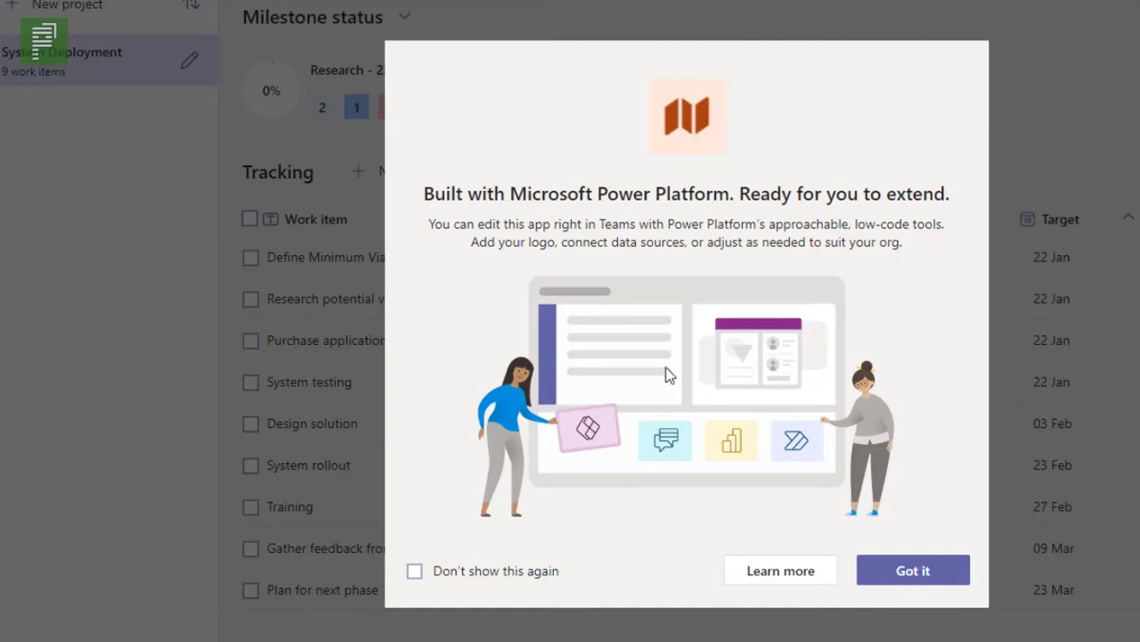
{"action": "left_click", "coordinate": [900, 575]}
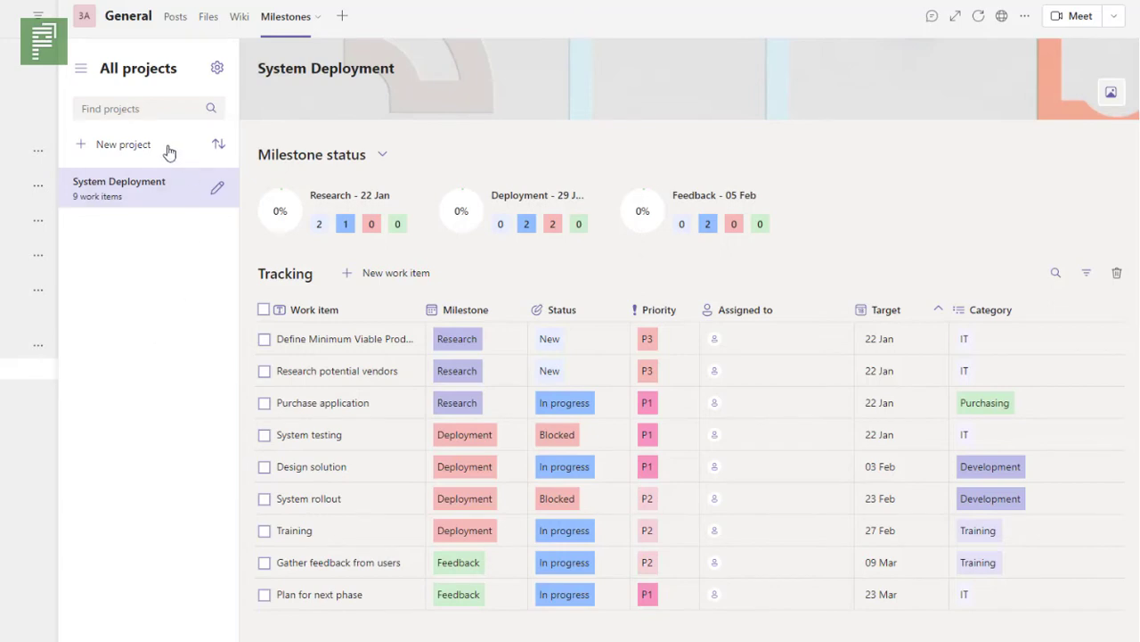
- Start a new Milestones project and name it "The name of the project"
{"action": "left_click", "coordinate": [123, 146]}
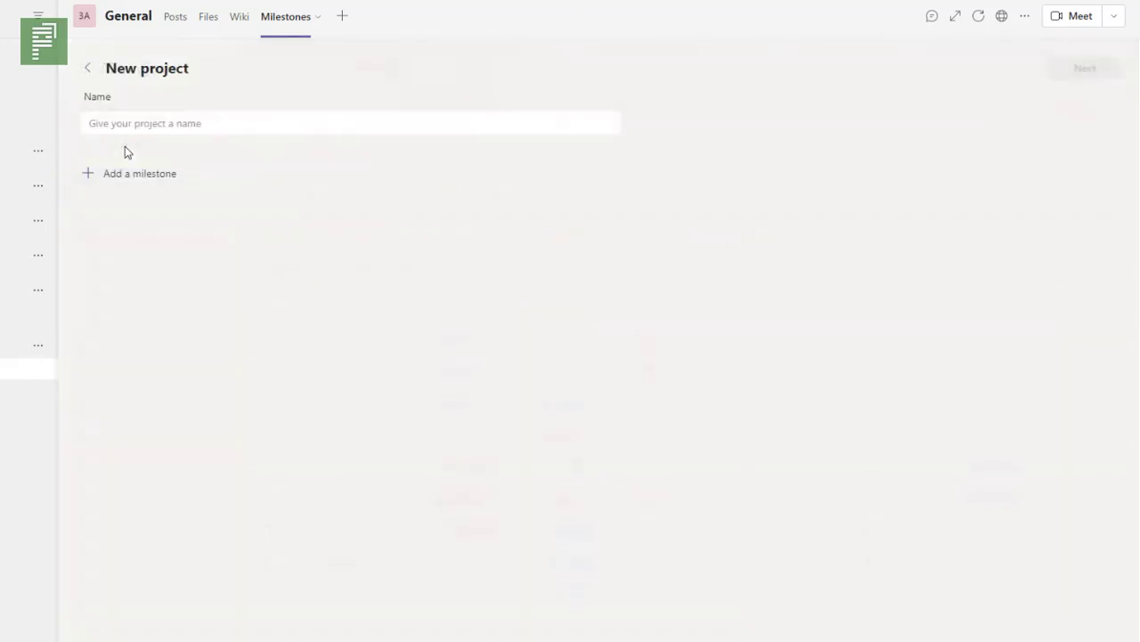
{"action": "left_click", "coordinate": [131, 129]}
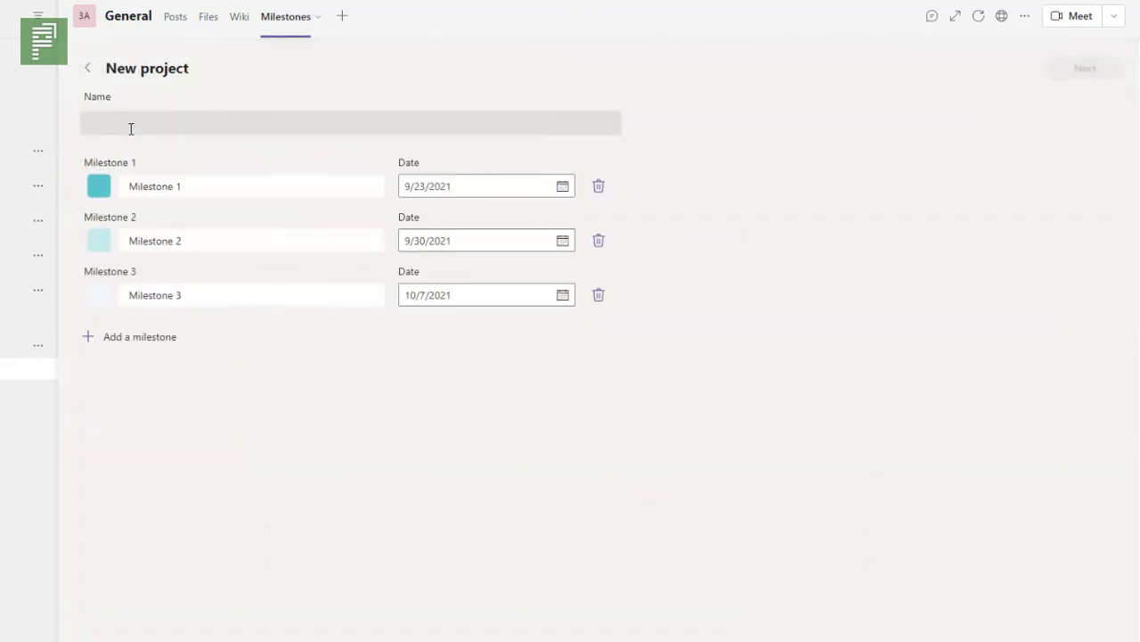
{"action": "type", "text": "The name of the project"}
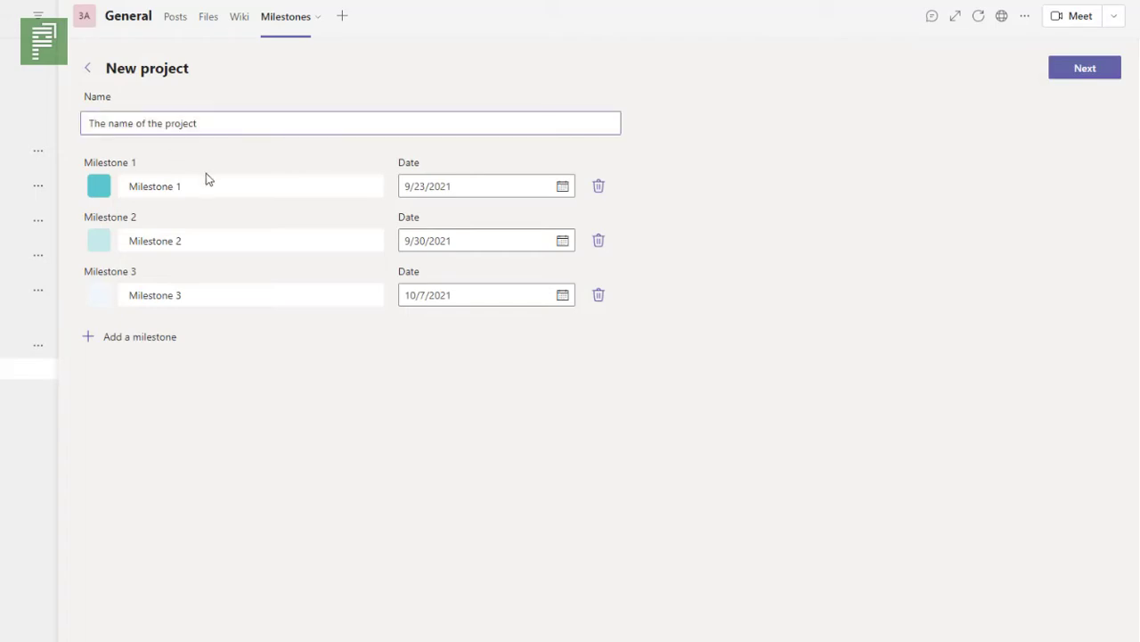
- Name the three milestones "Servers are available", "Users are trained" and "Company presentation", and give the third one the dark pink colour
{"action": "left_click_drag", "start_coordinate": [207, 179], "coordinate": [112, 188]}
{"action": "type", "text": "Servers are available"}
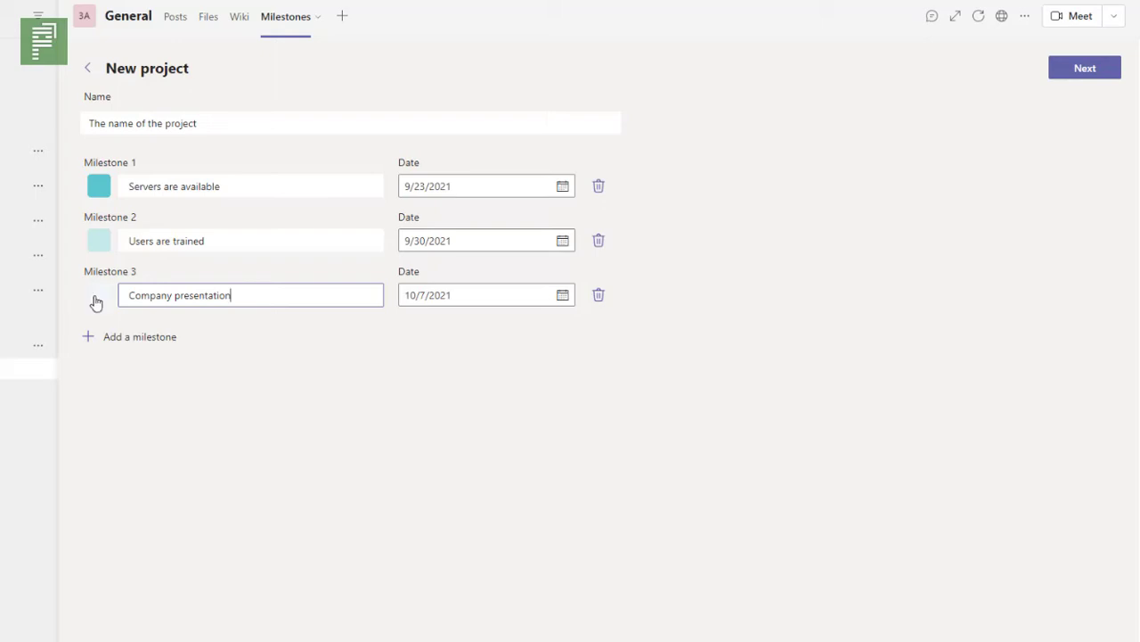
{"action": "left_click", "coordinate": [96, 303]}
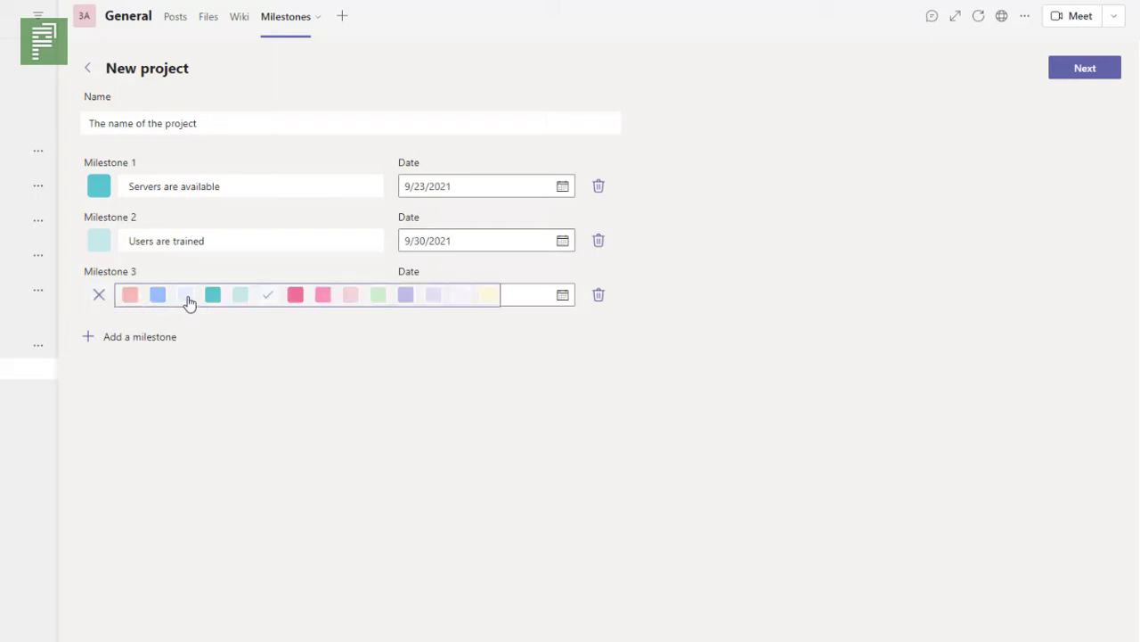
{"action": "left_click", "coordinate": [295, 297]}
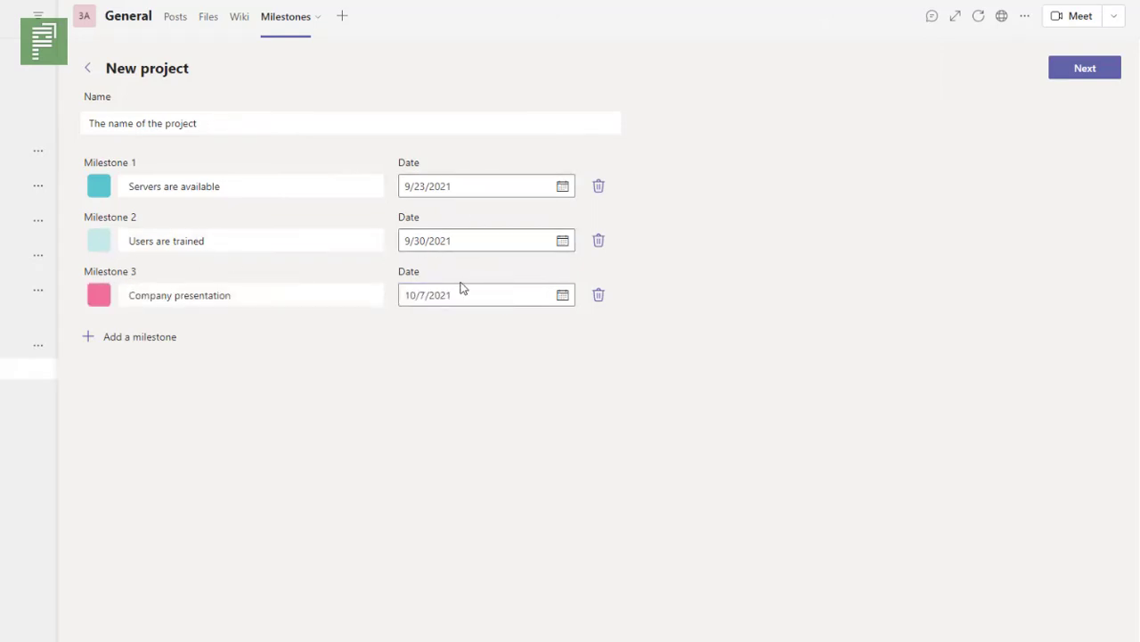
- Set the date of the "Users are trained" milestone to 11/19/2021 and of "Company presentation" to 1/3/2022
{"action": "left_click", "coordinate": [563, 241]}
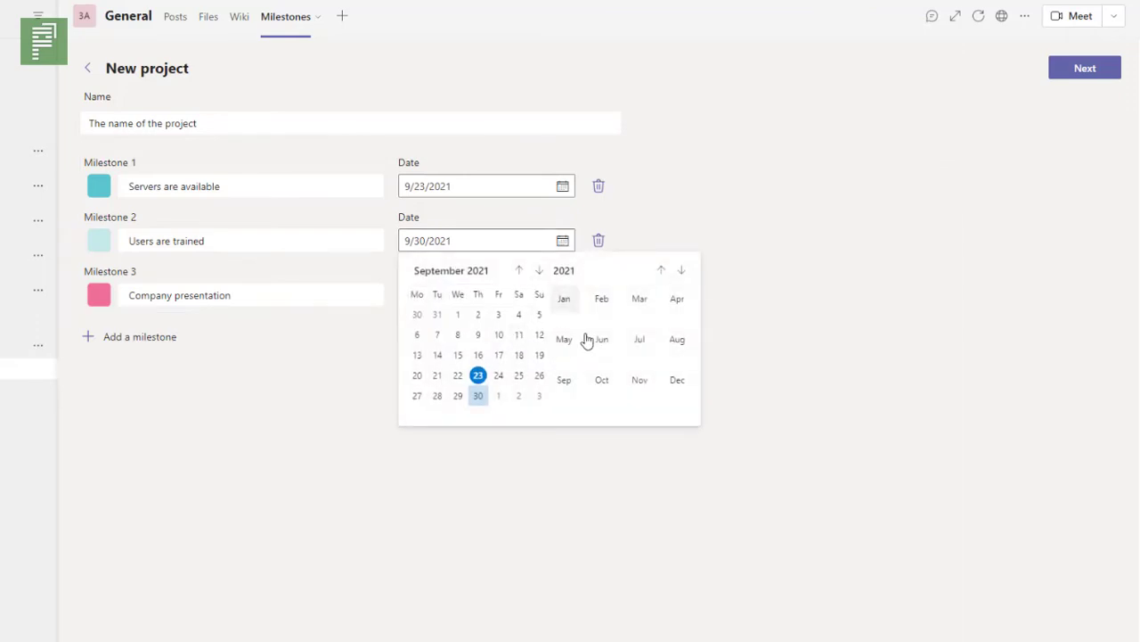
{"action": "left_click", "coordinate": [641, 381]}
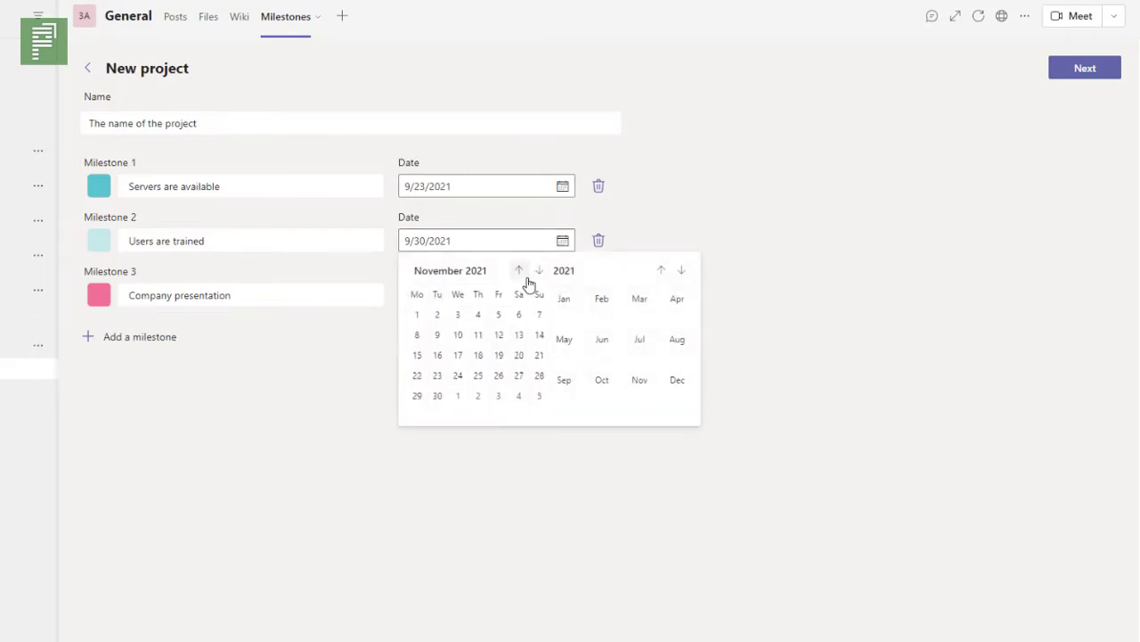
{"action": "left_click", "coordinate": [498, 354]}
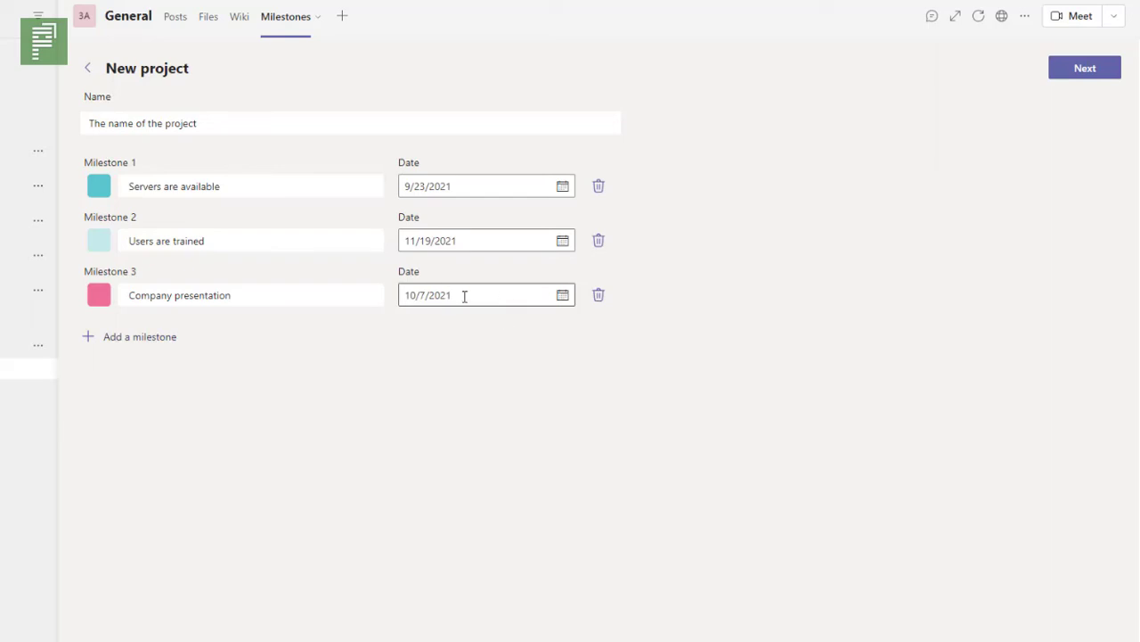
{"action": "left_click", "coordinate": [563, 295]}
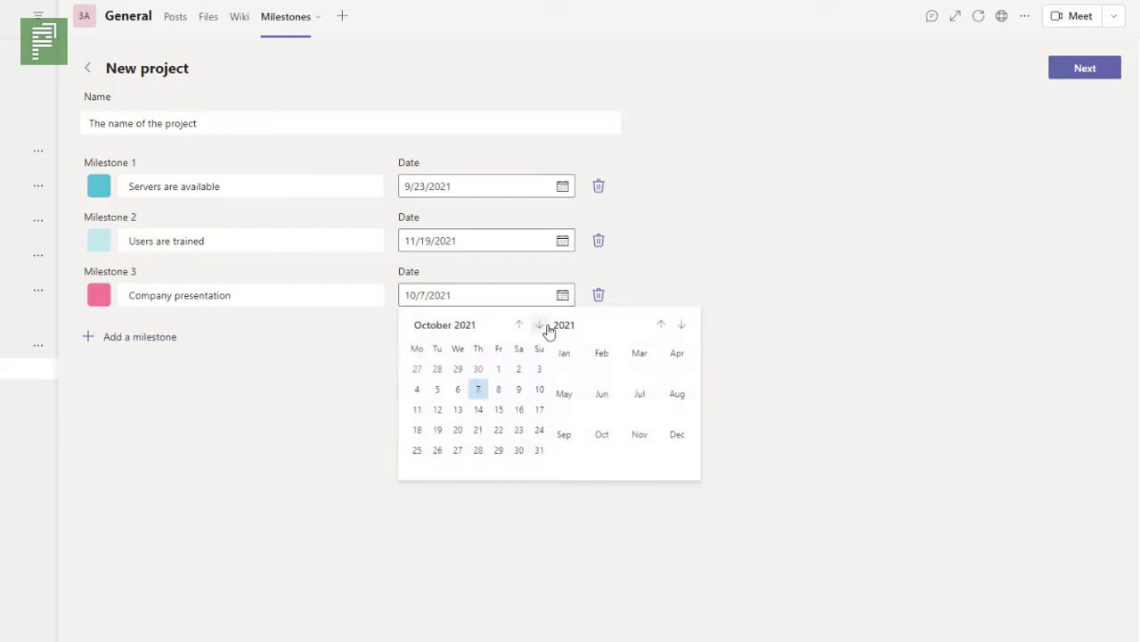
{"action": "left_click", "coordinate": [682, 325]}
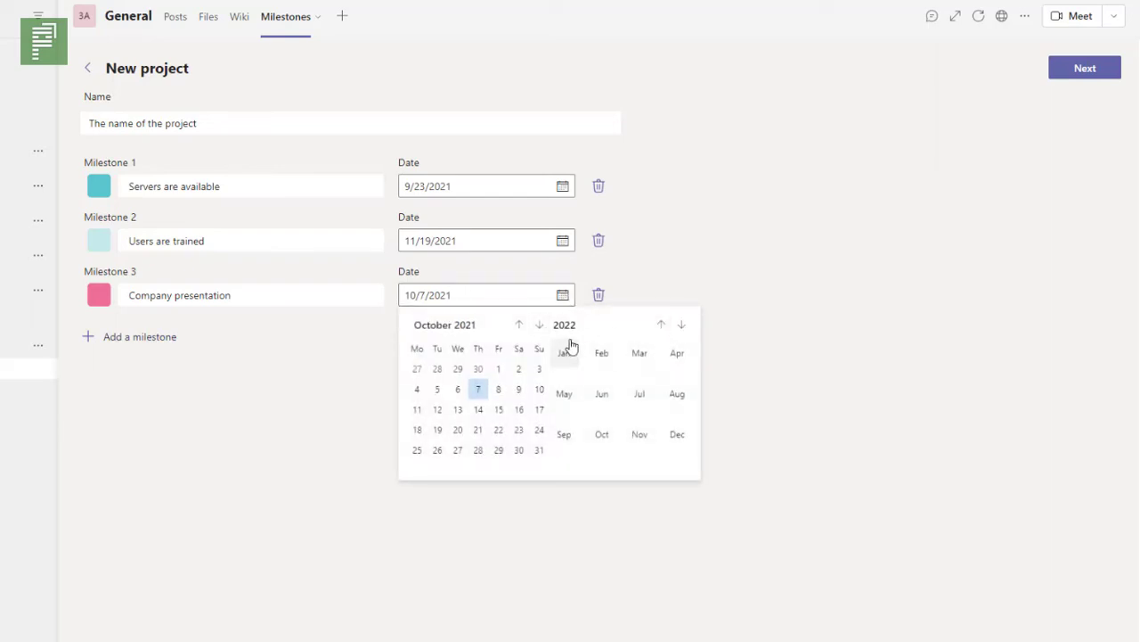
{"action": "left_click", "coordinate": [566, 351]}
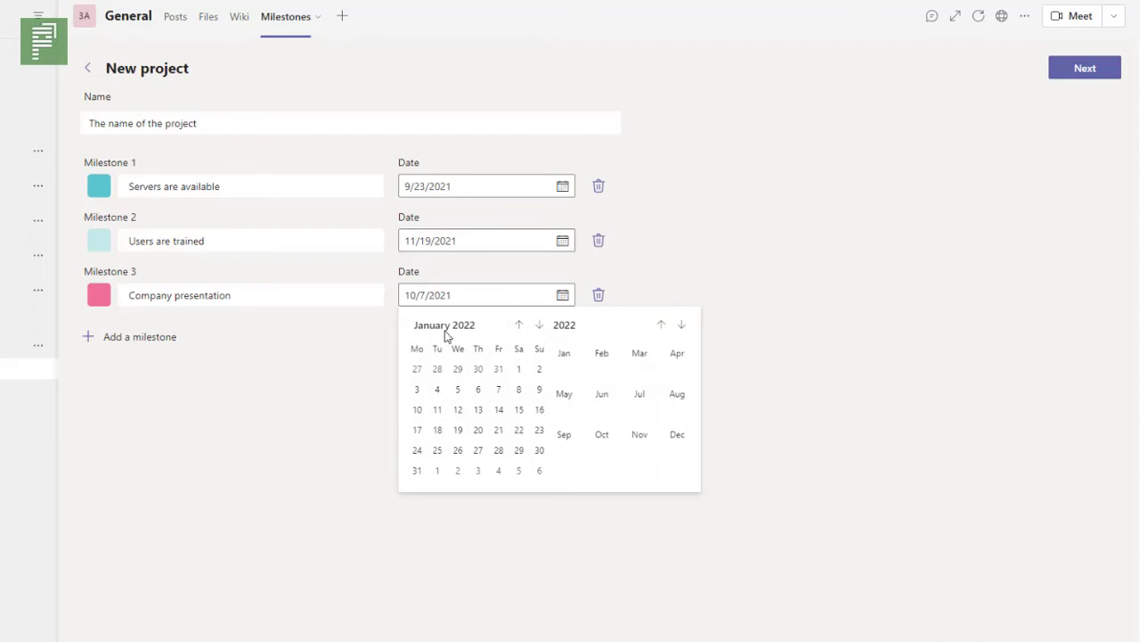
{"action": "left_click", "coordinate": [417, 389]}
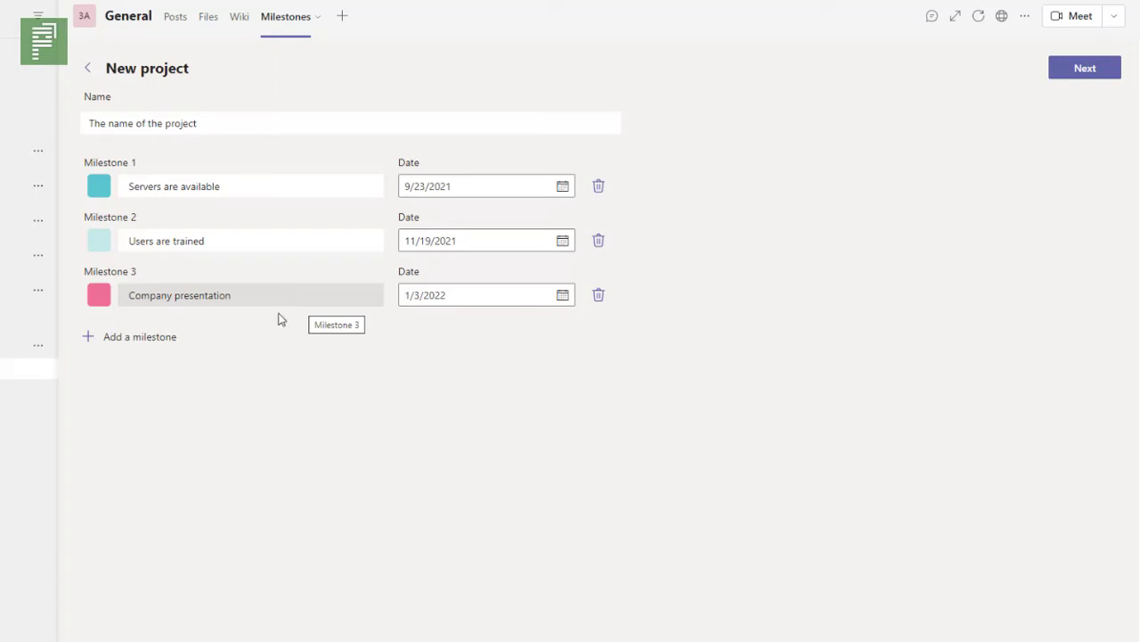
- Add a fourth milestone to the new project and delete it again
{"action": "left_click", "coordinate": [148, 337]}
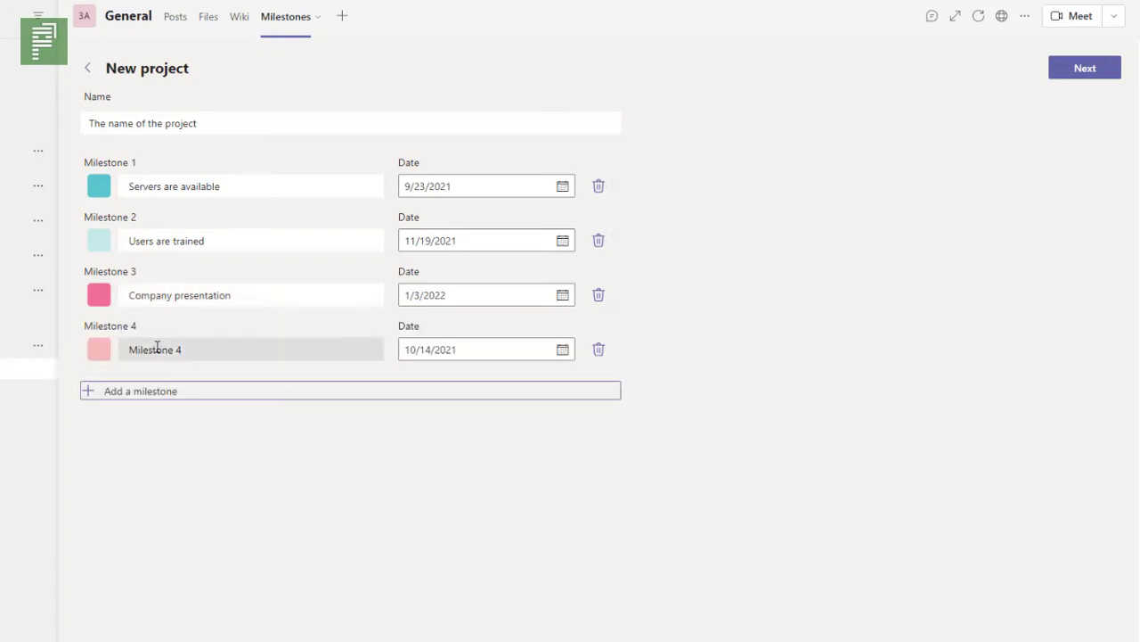
{"action": "left_click", "coordinate": [598, 350]}
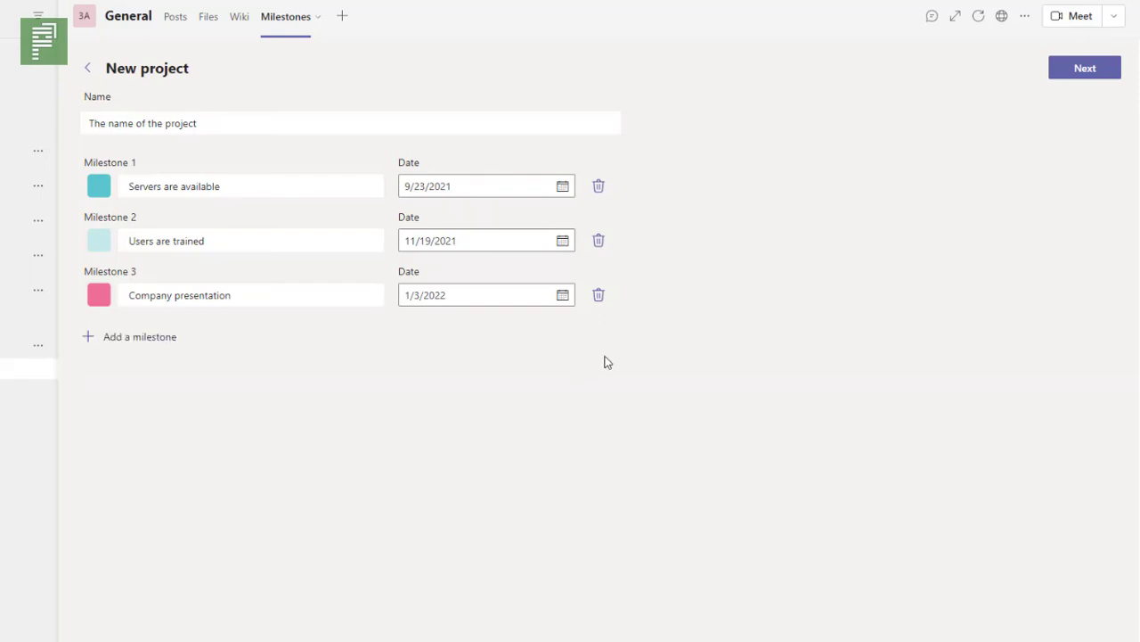
- Add a second person to the new project's members by searching for her first name, and create the project
{"action": "left_click", "coordinate": [1059, 76]}
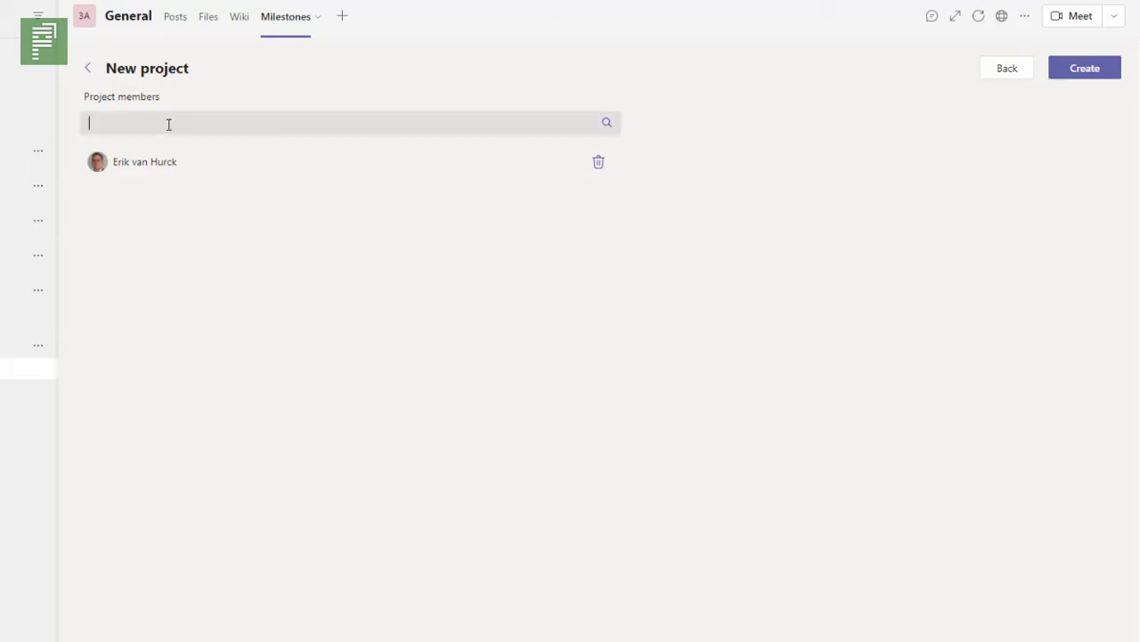
{"action": "type", "text": "mirjam"}
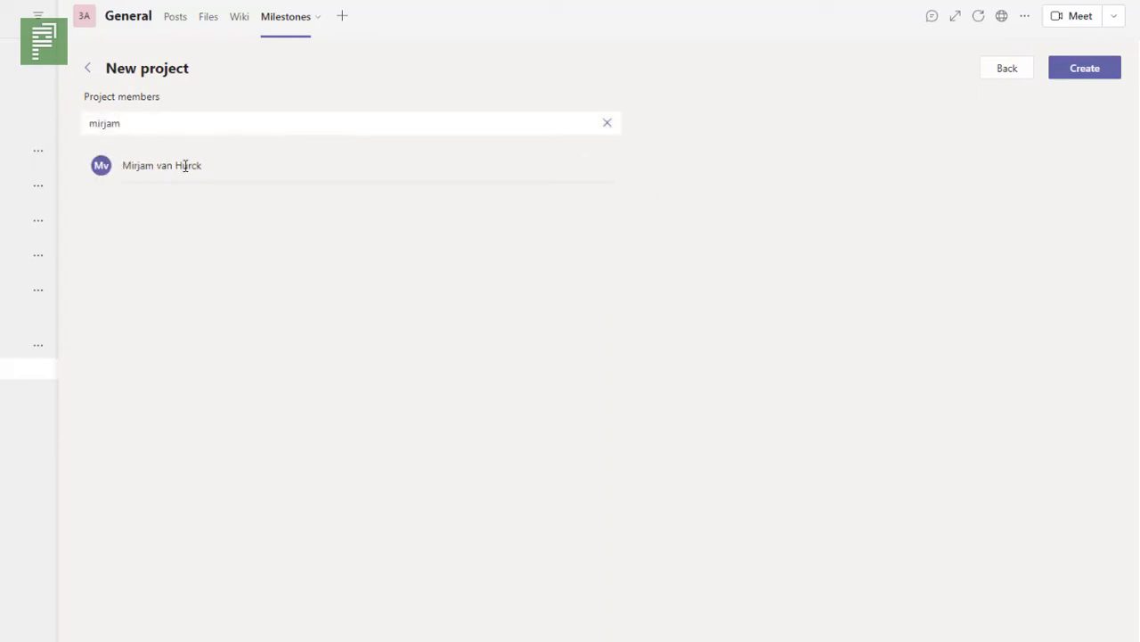
{"action": "left_click", "coordinate": [183, 166]}
{"action": "left_click", "coordinate": [93, 172]}
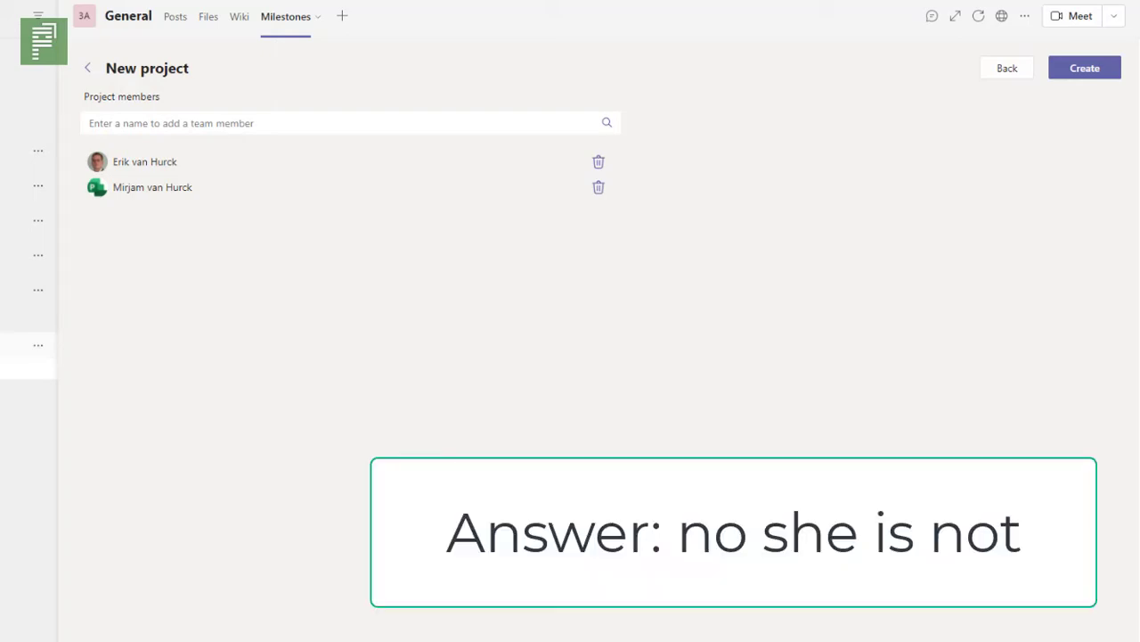
{"action": "left_click", "coordinate": [1094, 77]}
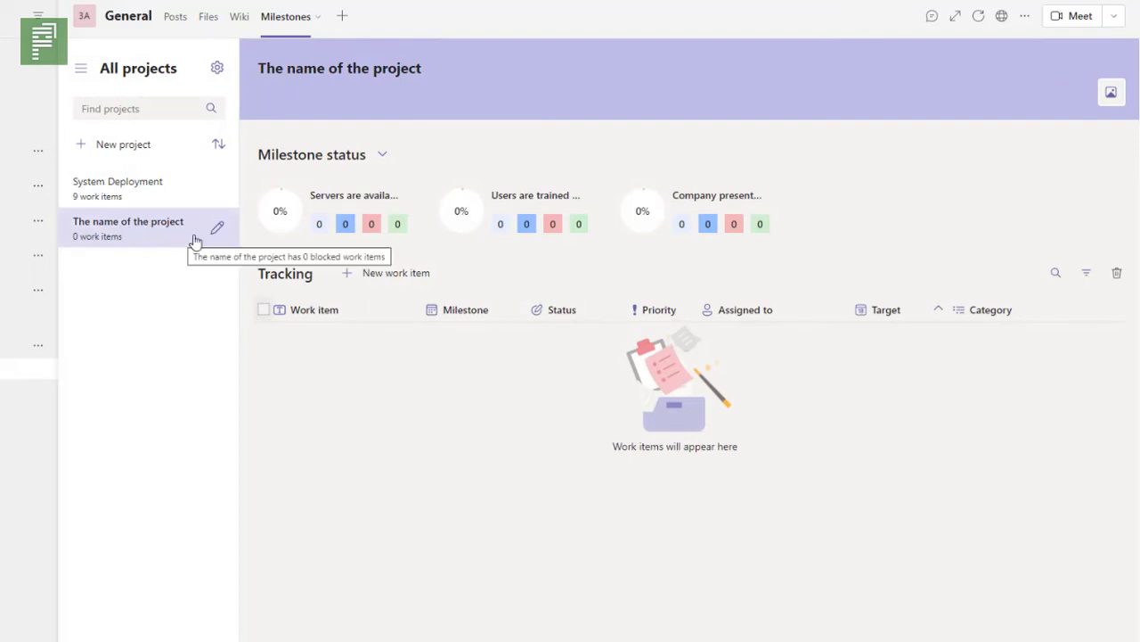
- Set the project theme to the orange city skyline image
{"action": "left_click", "coordinate": [1110, 94]}
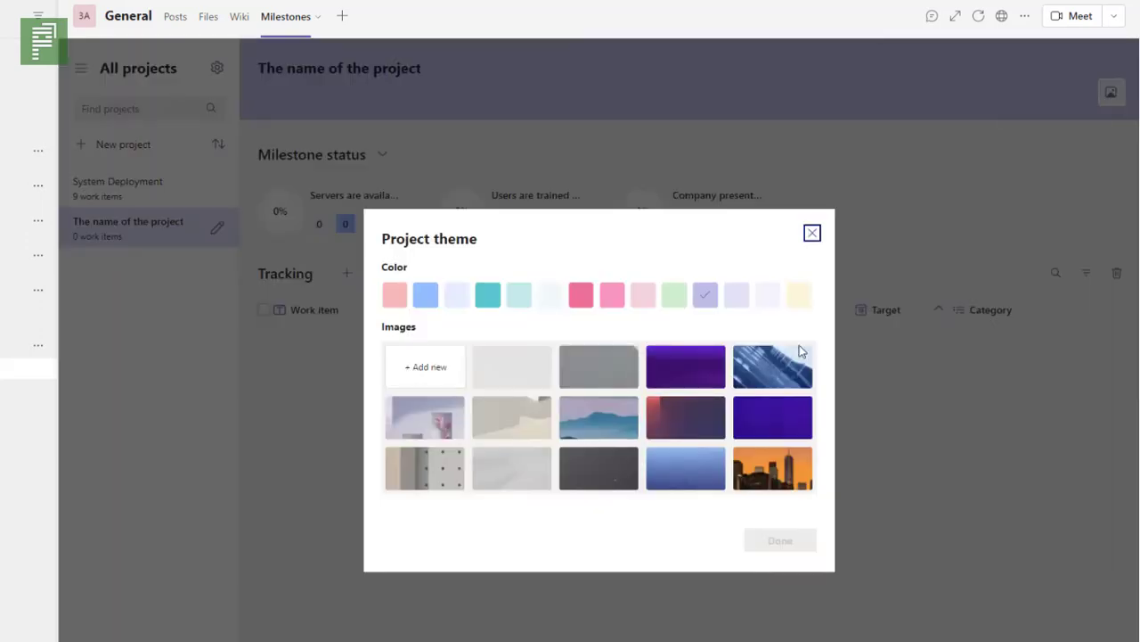
{"action": "left_click", "coordinate": [773, 471]}
{"action": "left_click", "coordinate": [778, 540]}
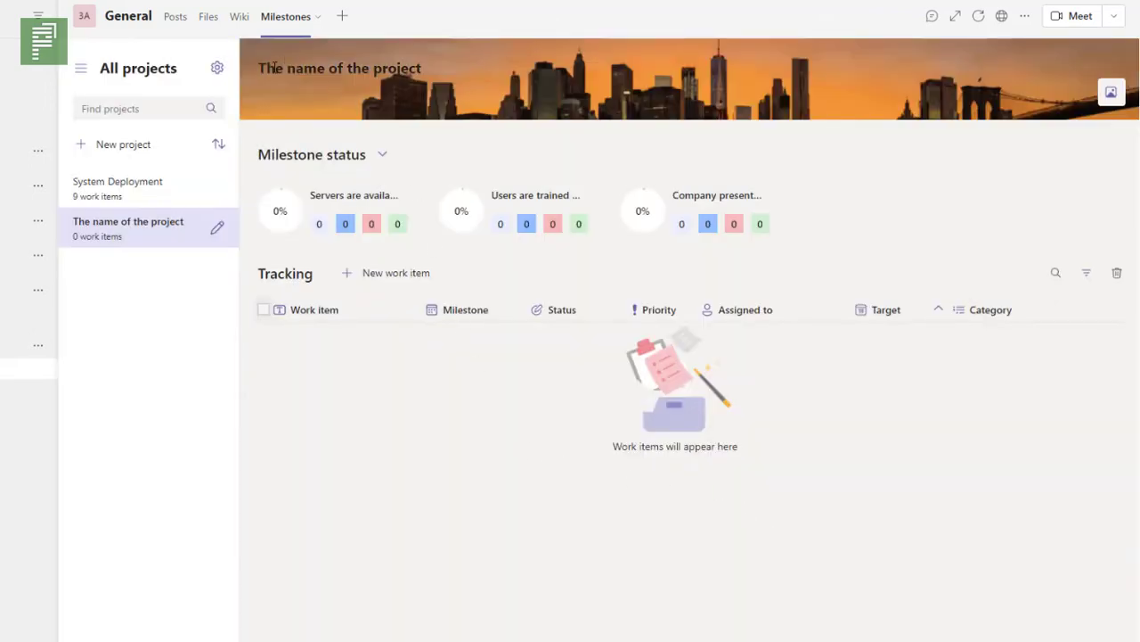
{"action": "left_click_drag", "start_coordinate": [275, 68], "coordinate": [426, 71]}
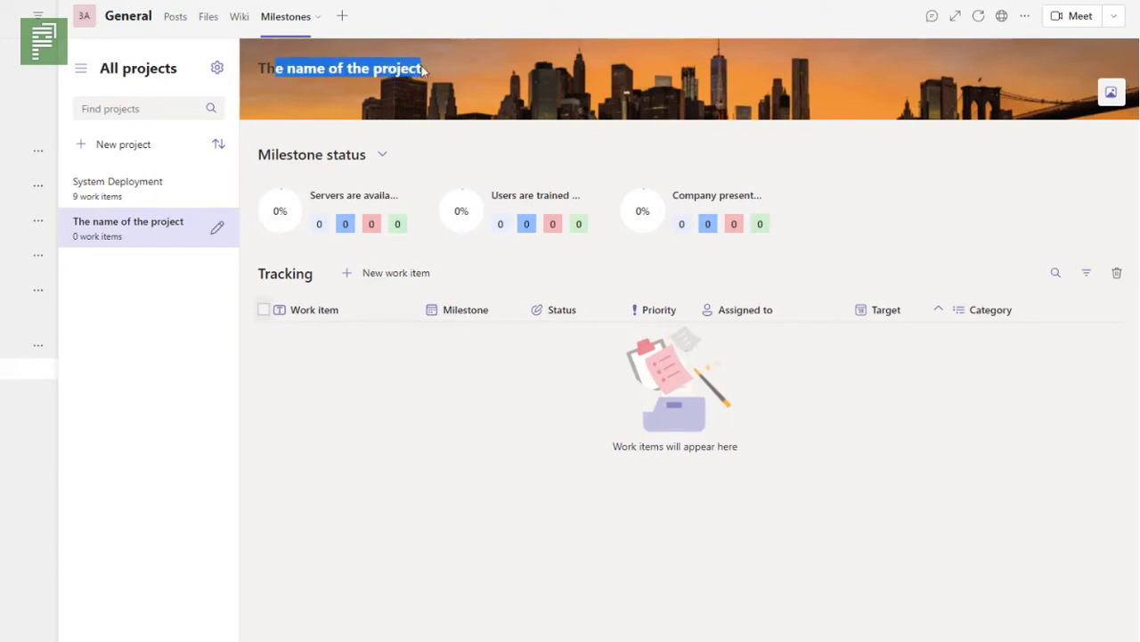
{"action": "left_click", "coordinate": [406, 138]}
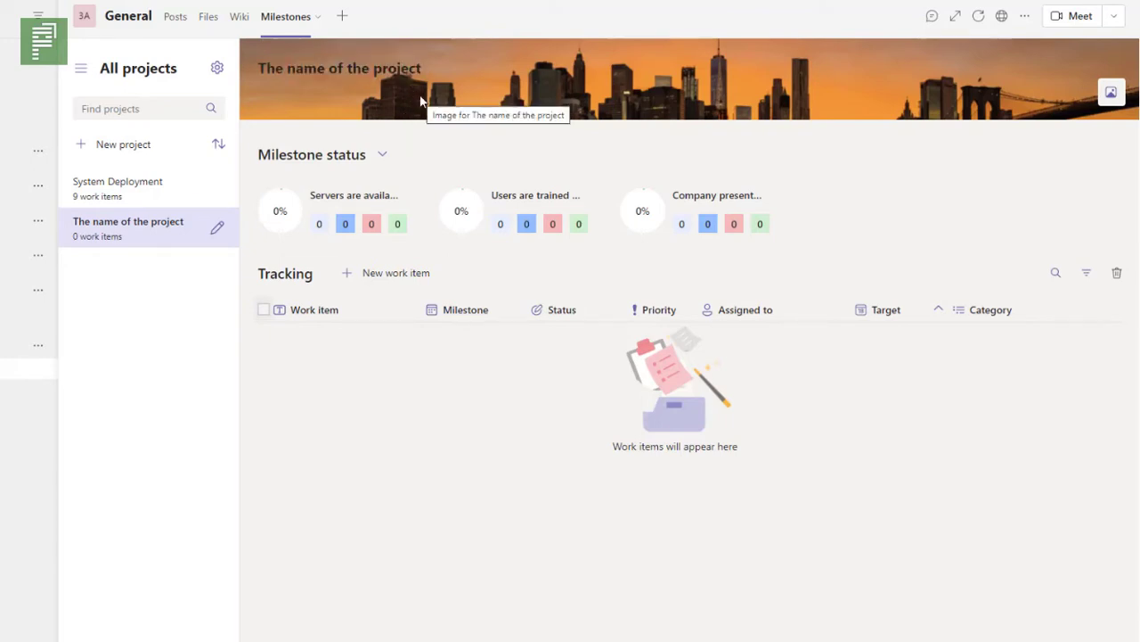
- Start a new work item titled "Task 1", assign it to the first listed team member and set its category to IT
{"action": "left_click", "coordinate": [367, 272]}
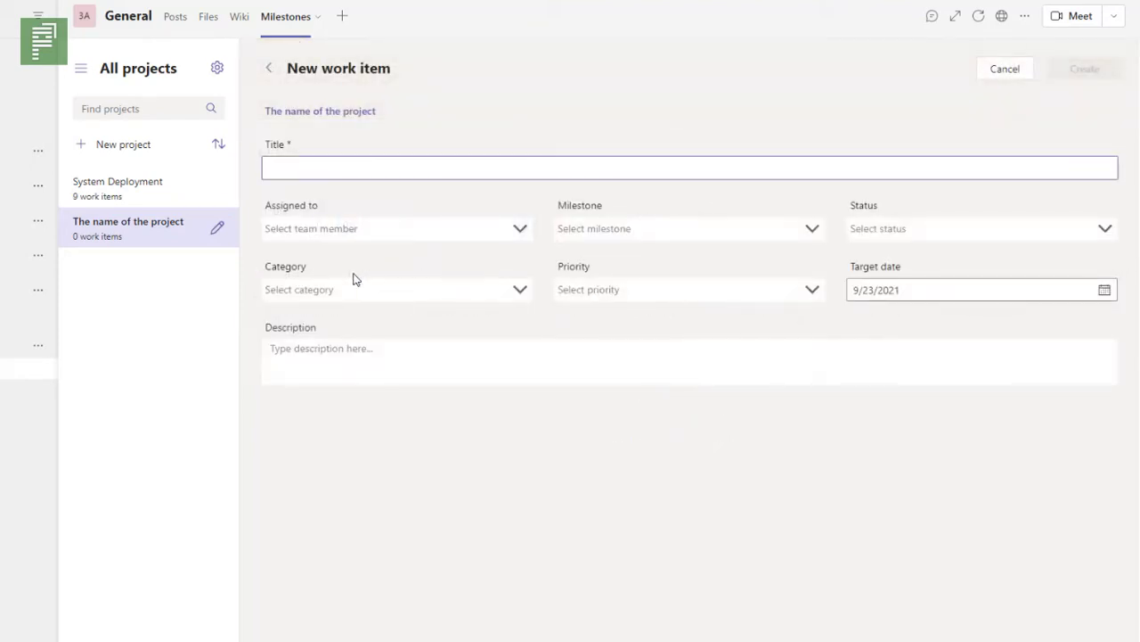
{"action": "type", "text": "Task 1"}
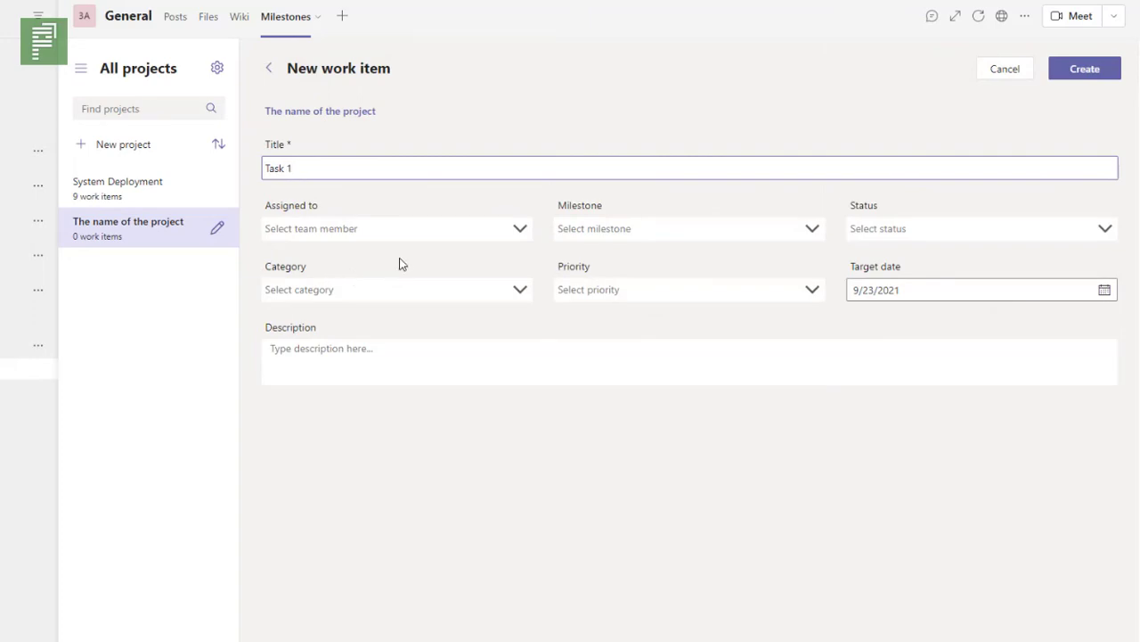
{"action": "left_click", "coordinate": [402, 235]}
{"action": "left_click", "coordinate": [400, 262]}
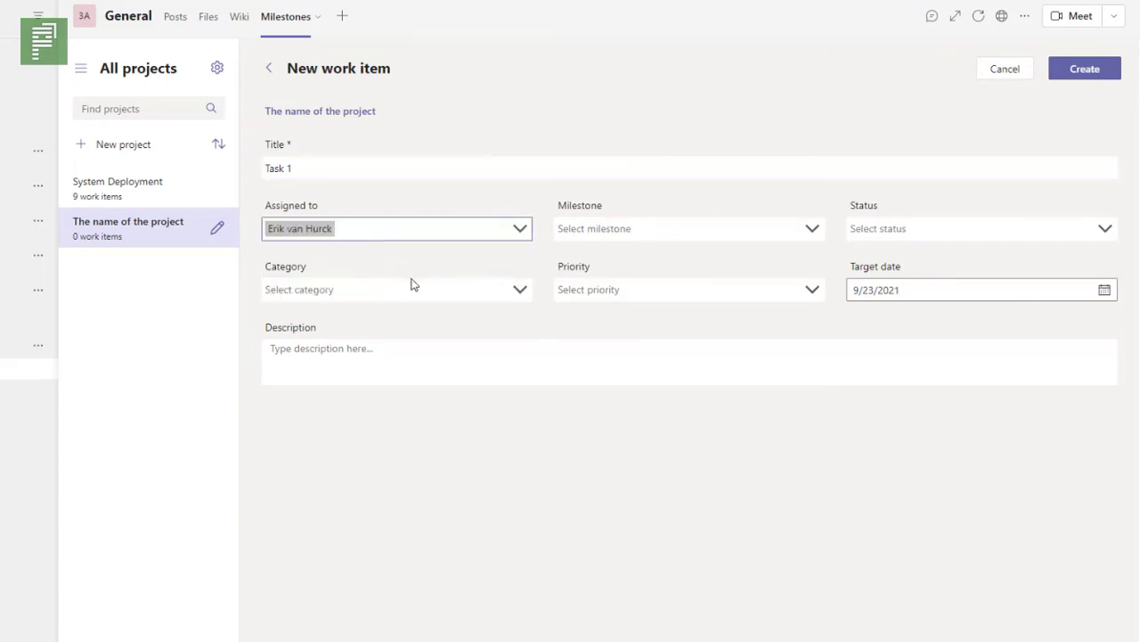
{"action": "left_click", "coordinate": [412, 284]}
{"action": "left_click", "coordinate": [358, 354]}
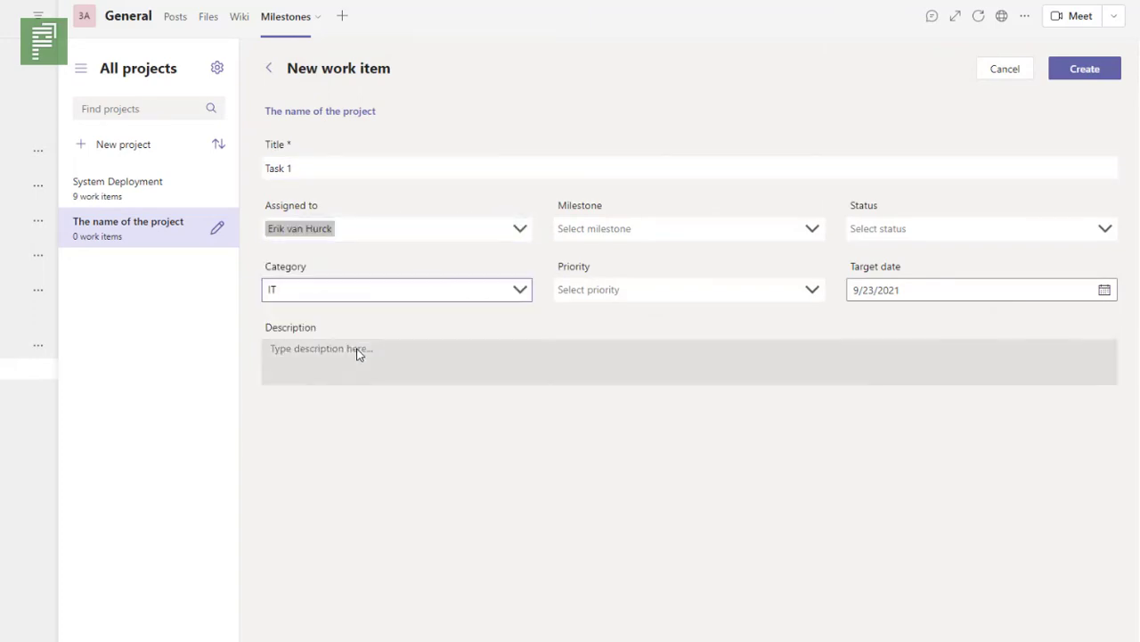
- Link Task 1 to the "Servers are available" milestone, with priority P1 and status New
{"action": "left_click", "coordinate": [647, 234]}
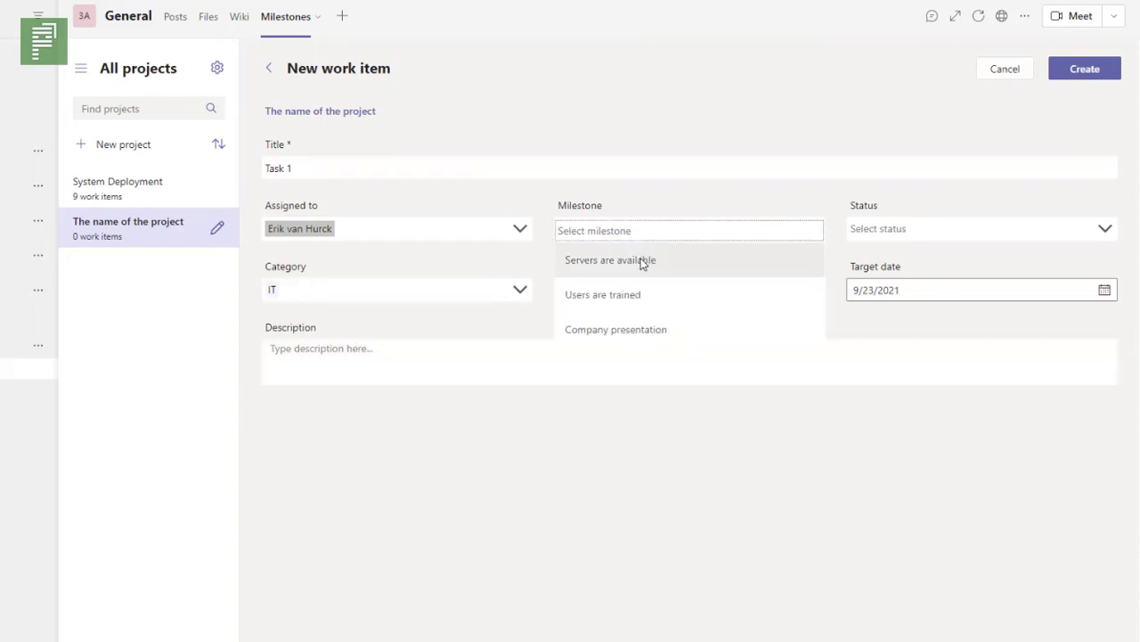
{"action": "left_click", "coordinate": [639, 268]}
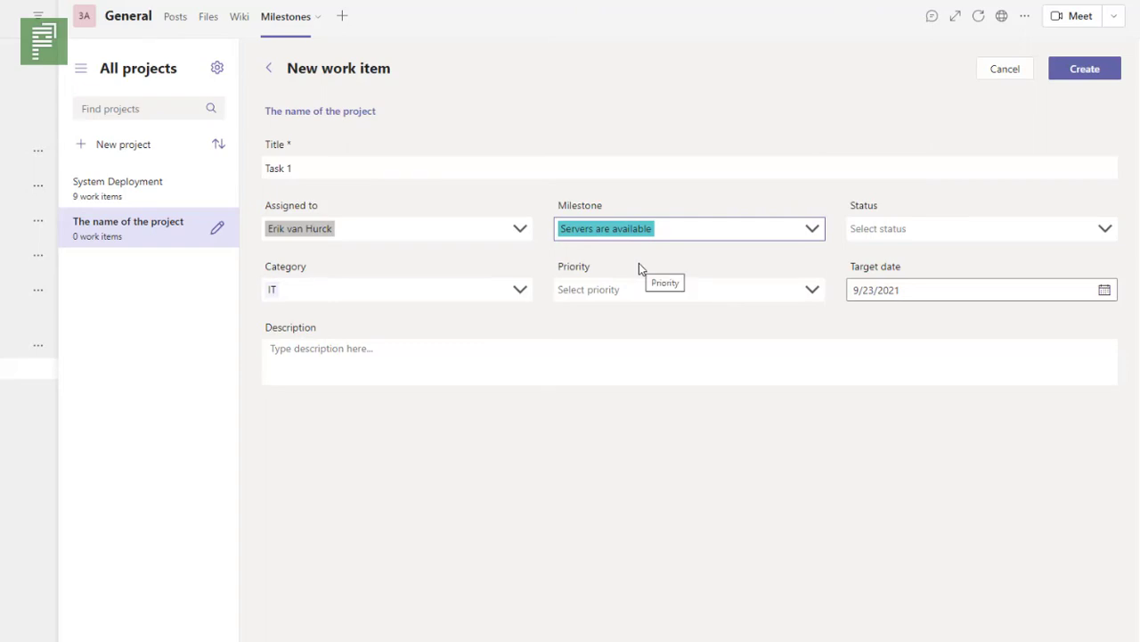
{"action": "left_click", "coordinate": [636, 290]}
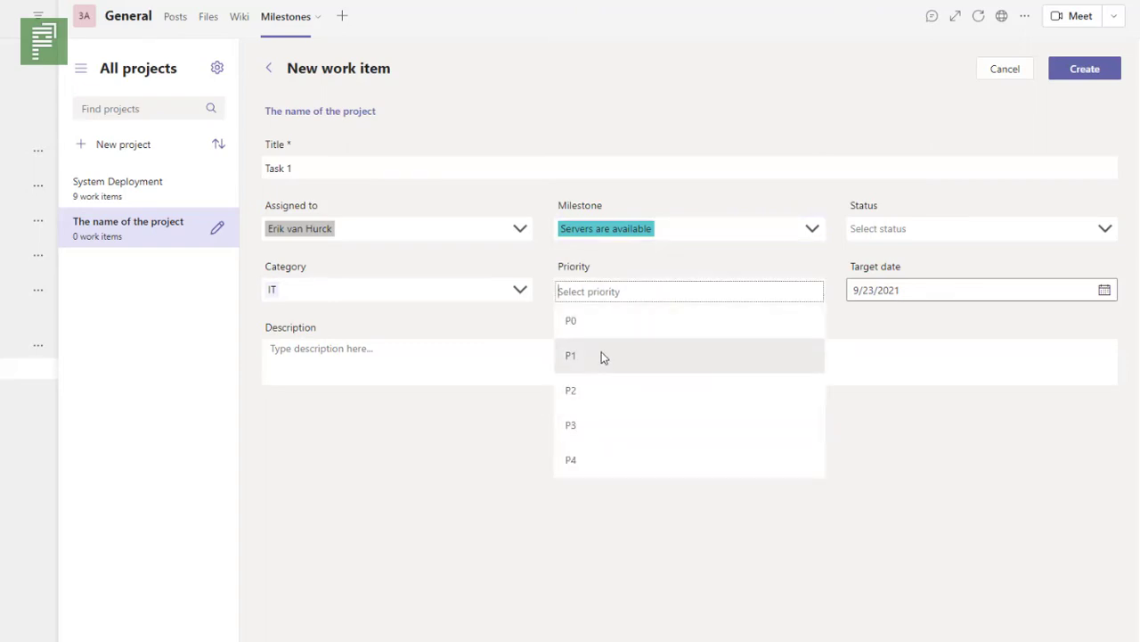
{"action": "left_click", "coordinate": [604, 355]}
{"action": "left_click", "coordinate": [929, 228]}
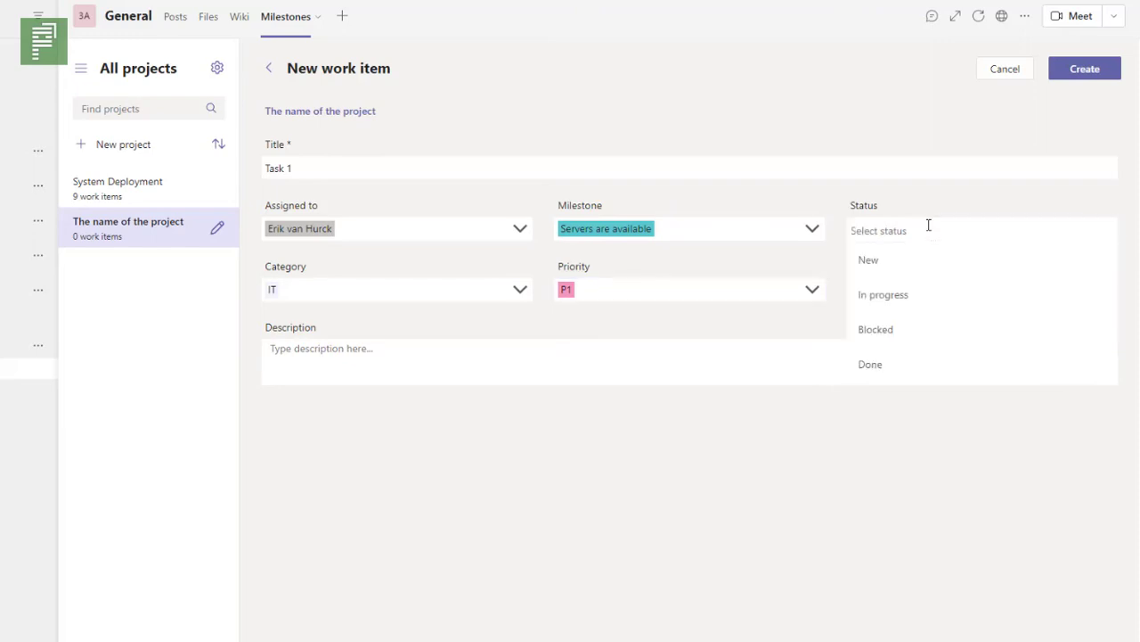
{"action": "left_click", "coordinate": [912, 271]}
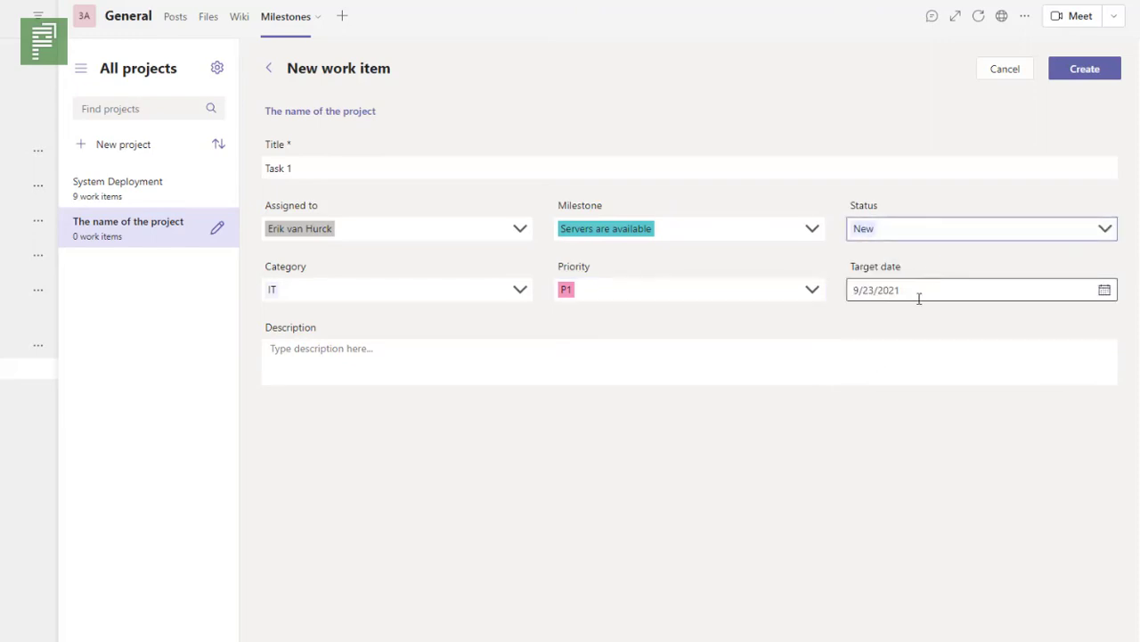
- Set the target date to 9/29/2021, enter the description "Short description here." and create the work item
{"action": "left_click", "coordinate": [1103, 291]}
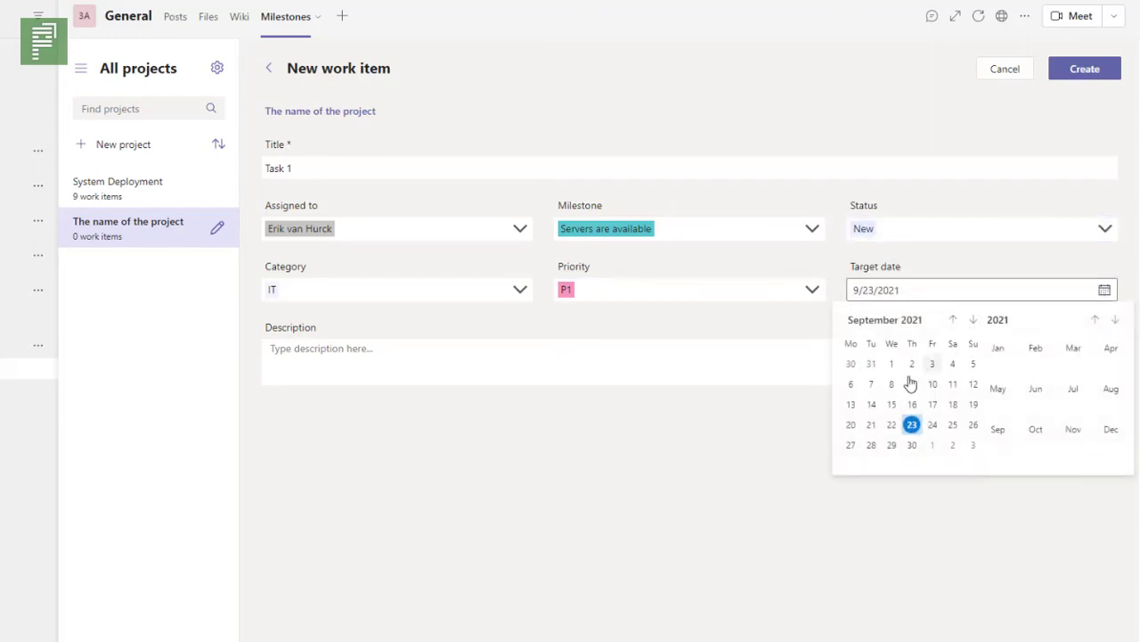
{"action": "left_click", "coordinate": [889, 448]}
{"action": "left_click", "coordinate": [510, 355]}
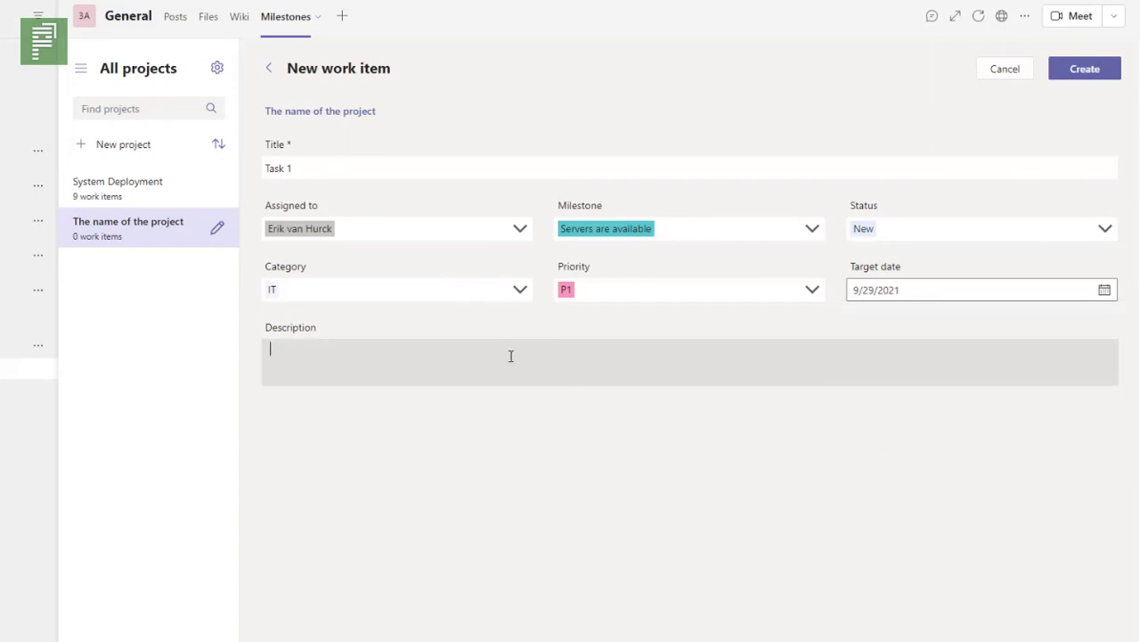
{"action": "type", "text": "Short description here."}
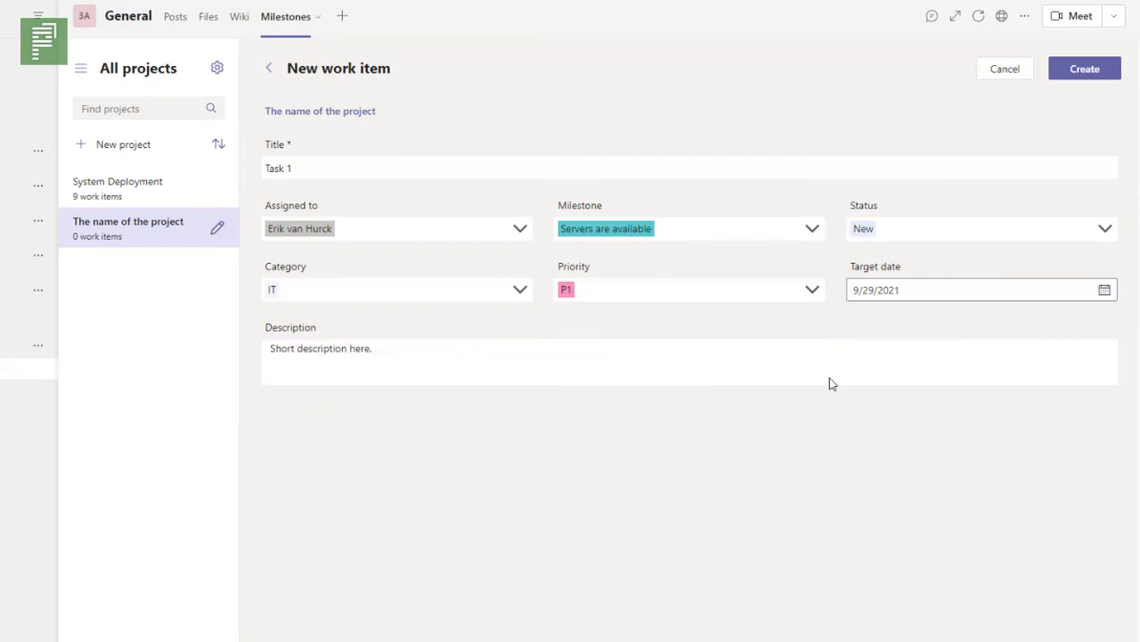
{"action": "left_click", "coordinate": [1081, 77]}
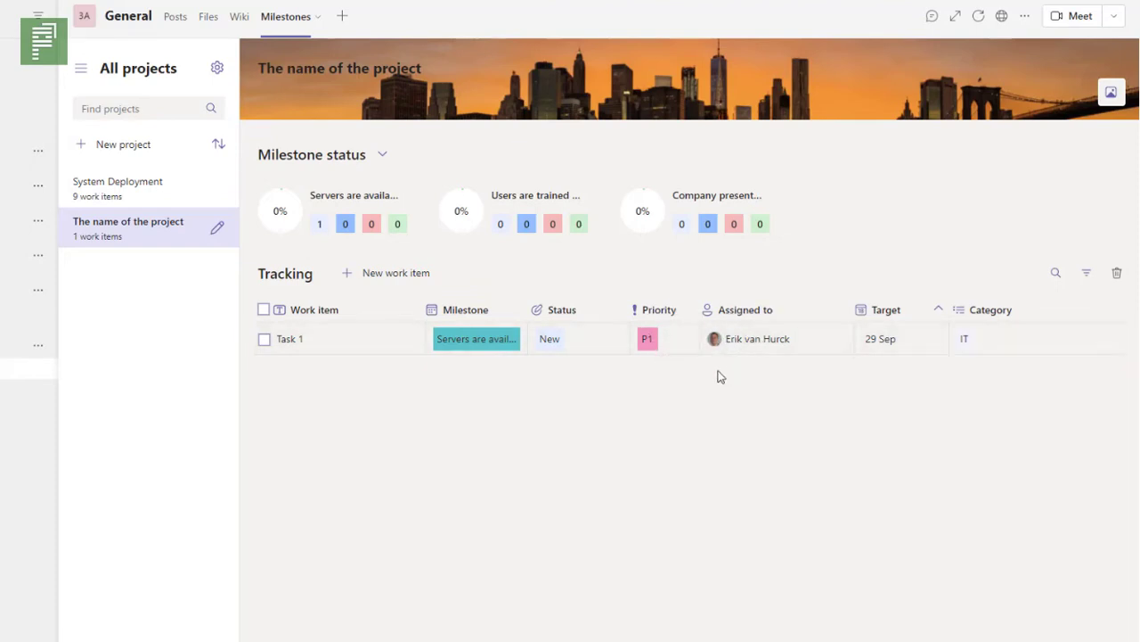
- Look at the project's team status and return to the milestone status
{"action": "left_click", "coordinate": [366, 156]}
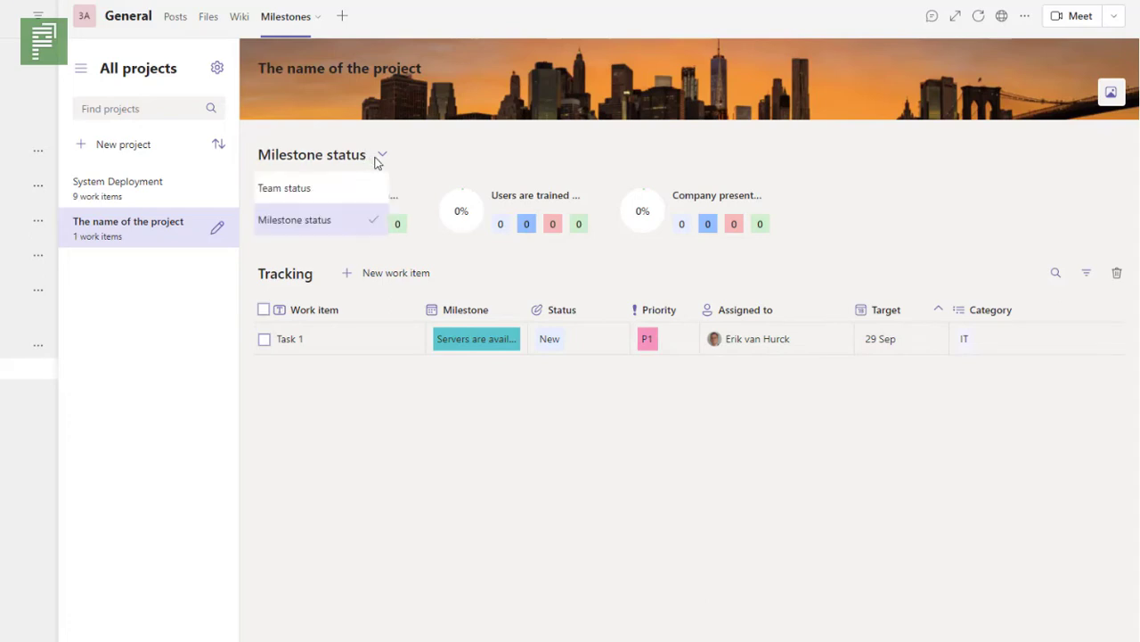
{"action": "left_click", "coordinate": [305, 191]}
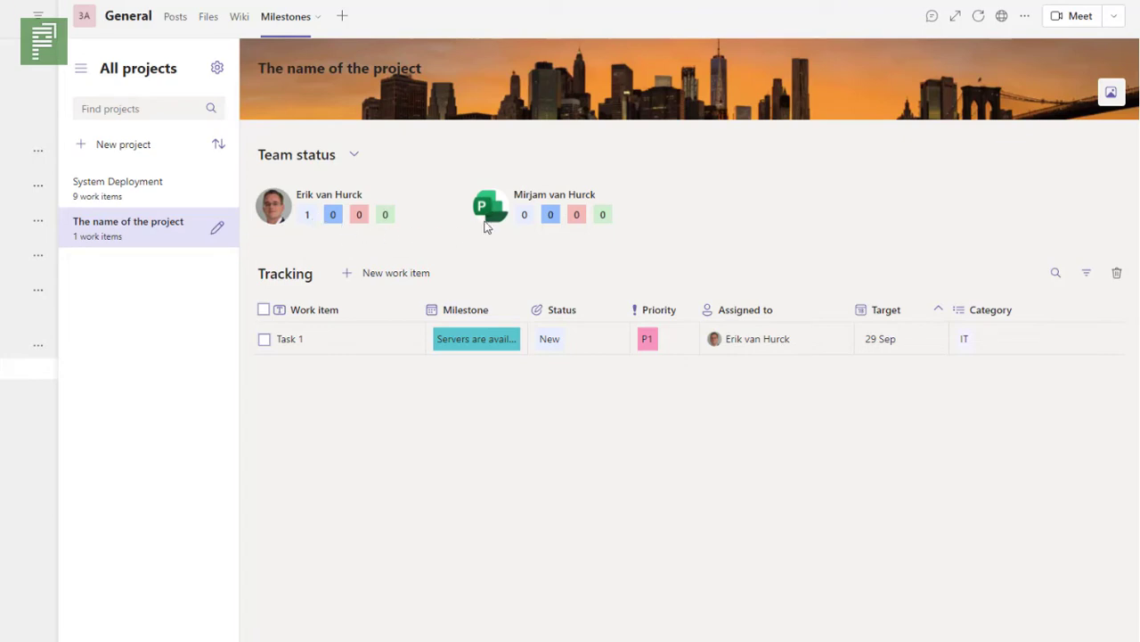
{"action": "left_click", "coordinate": [343, 157]}
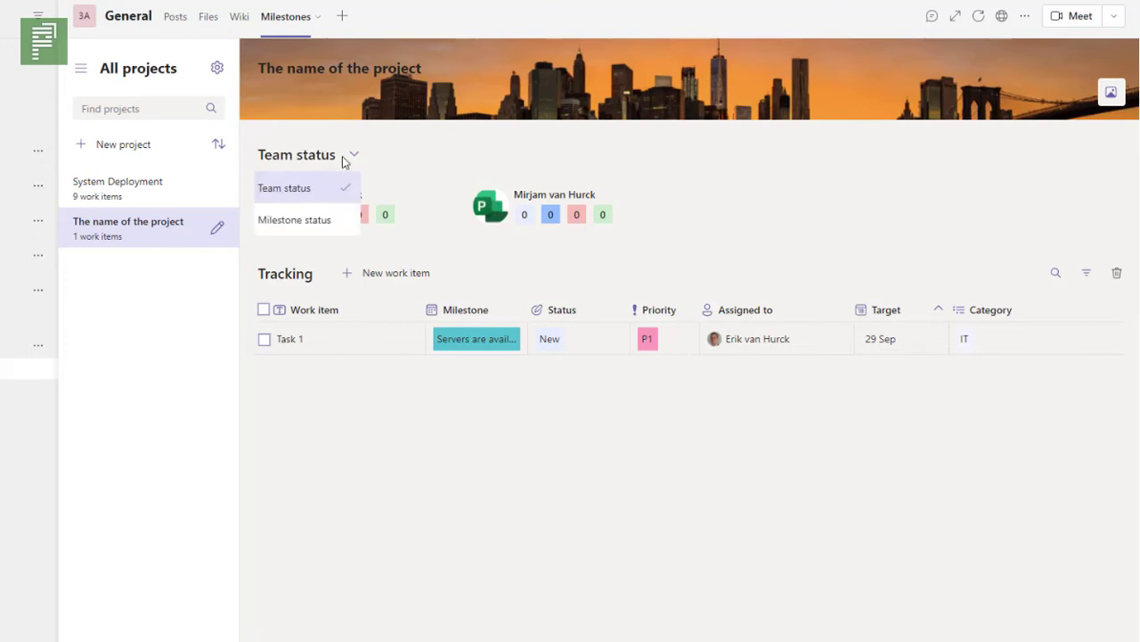
{"action": "left_click", "coordinate": [307, 220]}
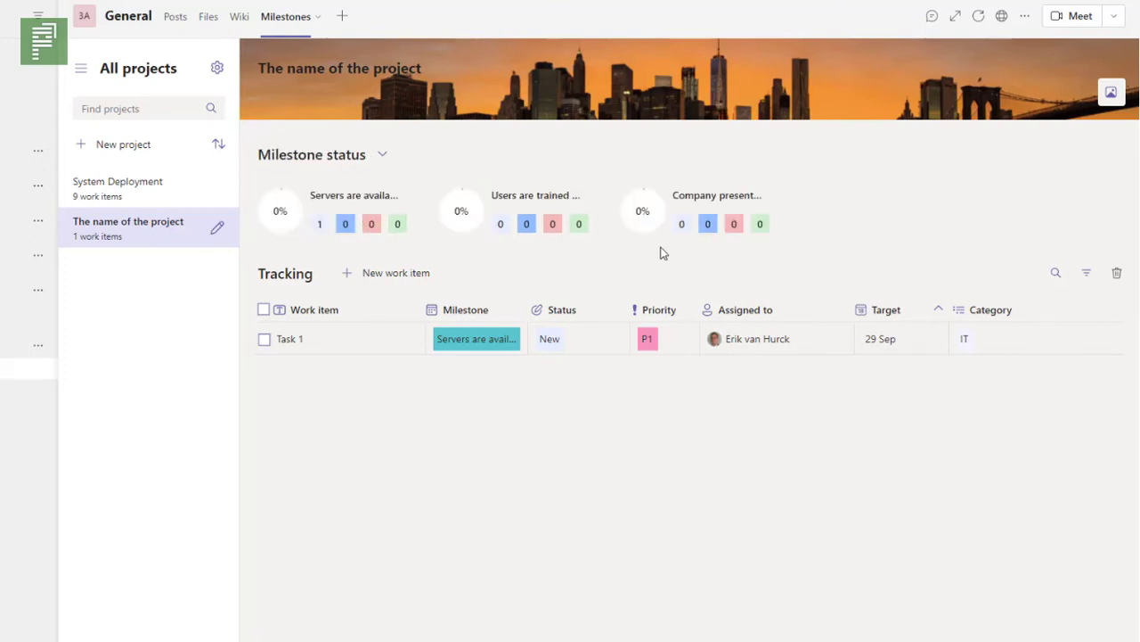
- Review the settings of "The name of the project" without changing them, and look briefly at the System Deployment project
{"action": "left_click", "coordinate": [217, 228]}
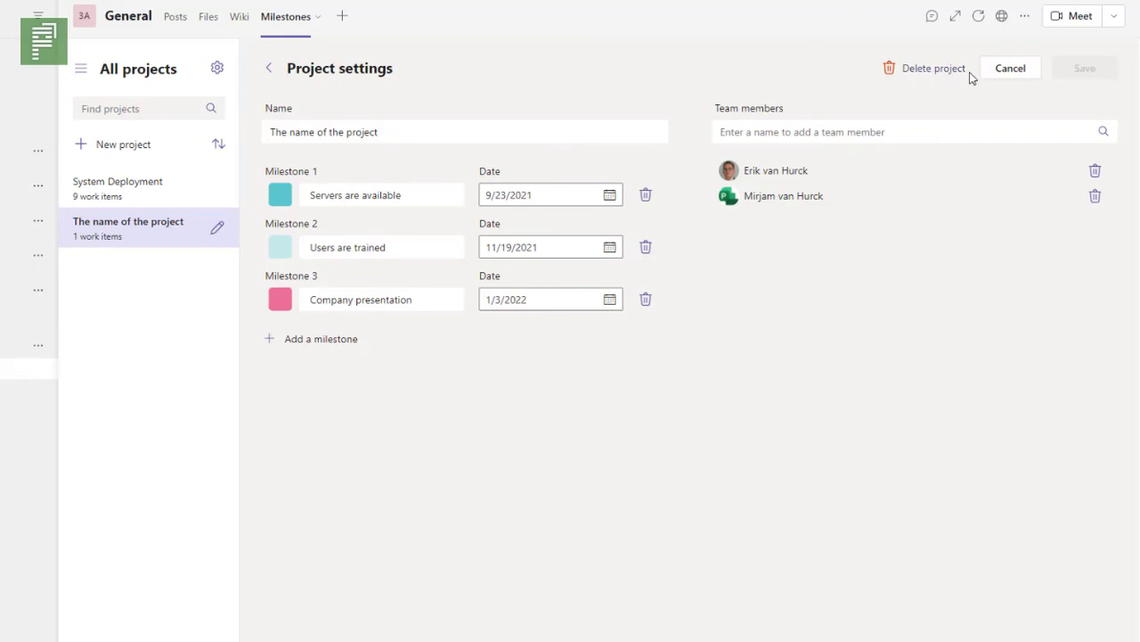
{"action": "left_click", "coordinate": [1009, 68]}
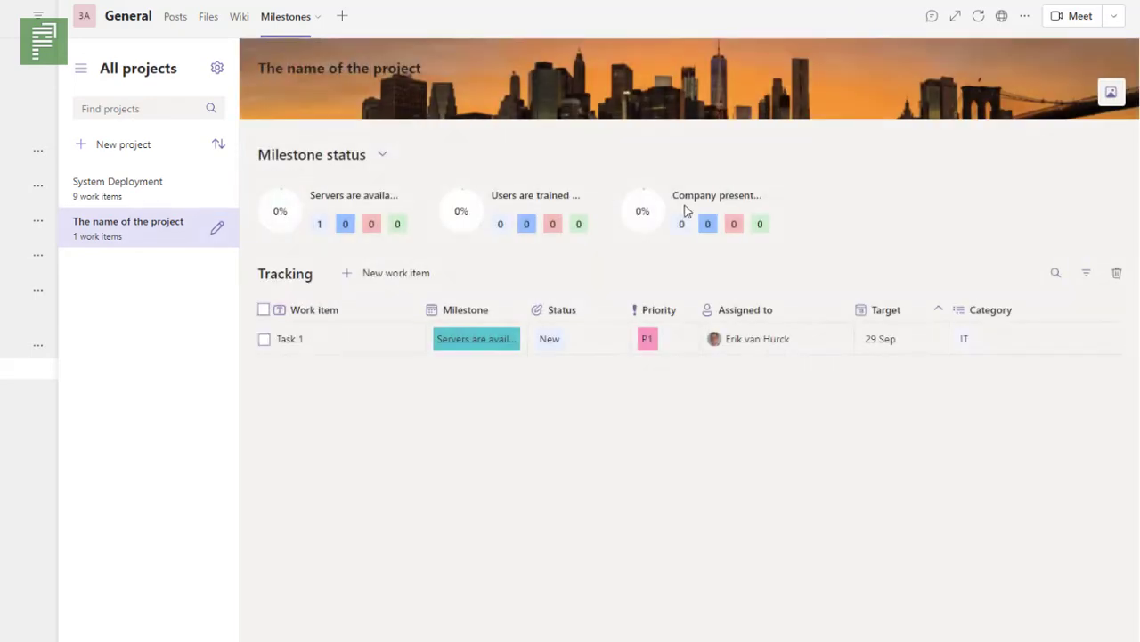
{"action": "left_click", "coordinate": [139, 199]}
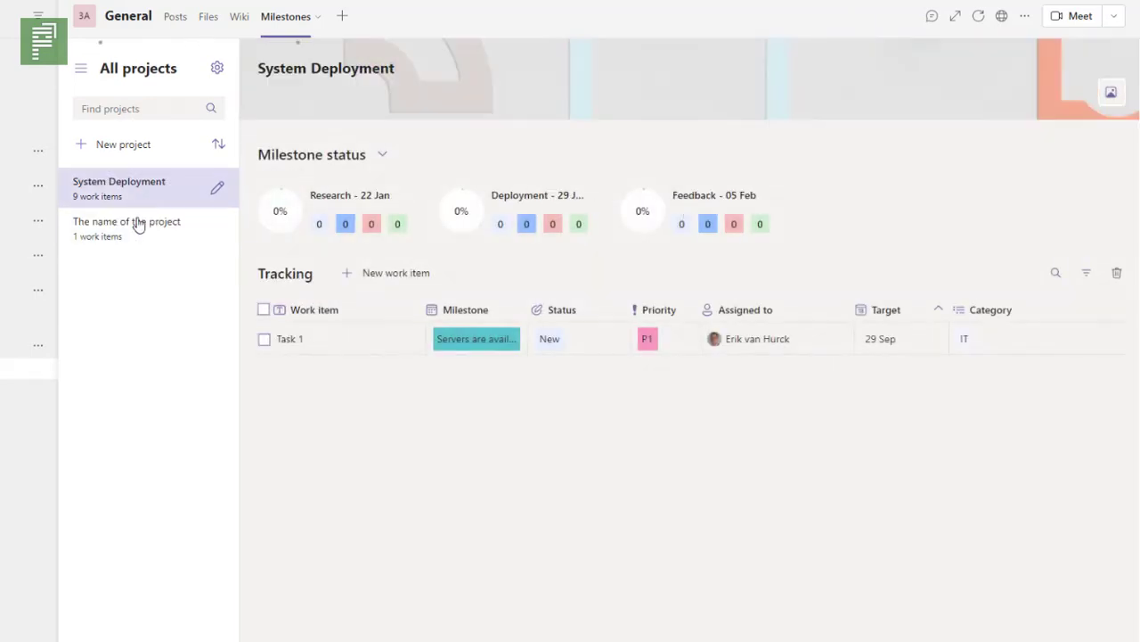
{"action": "left_click", "coordinate": [129, 221]}
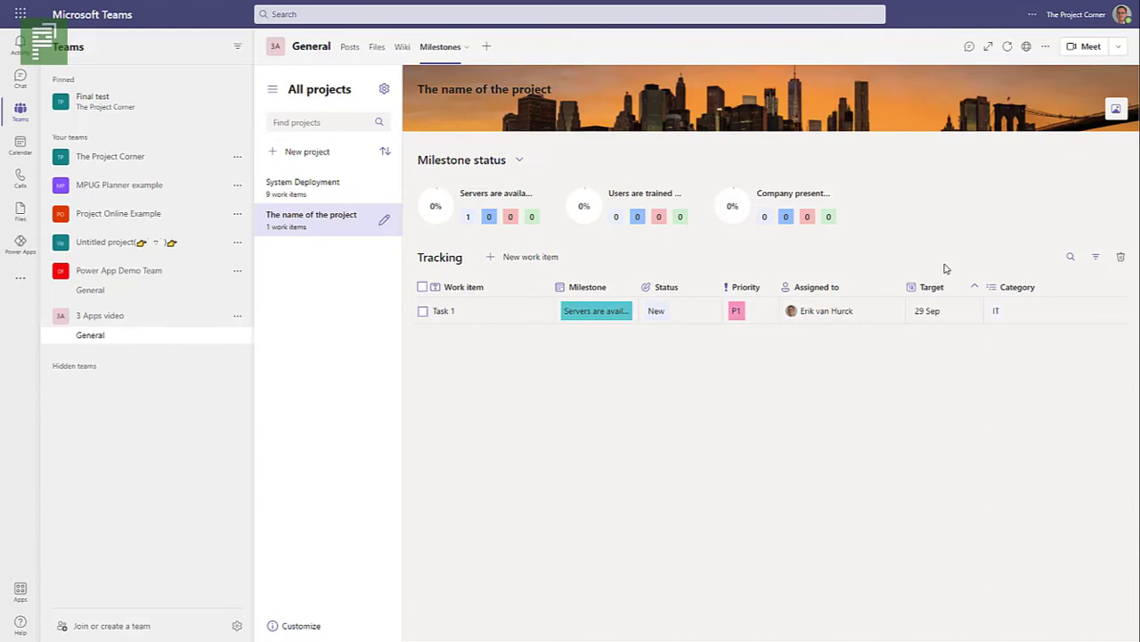
- View the Milestones app's customization information and examine the documentation on customizing the sample app using Power Apps
{"action": "left_click", "coordinate": [275, 628]}
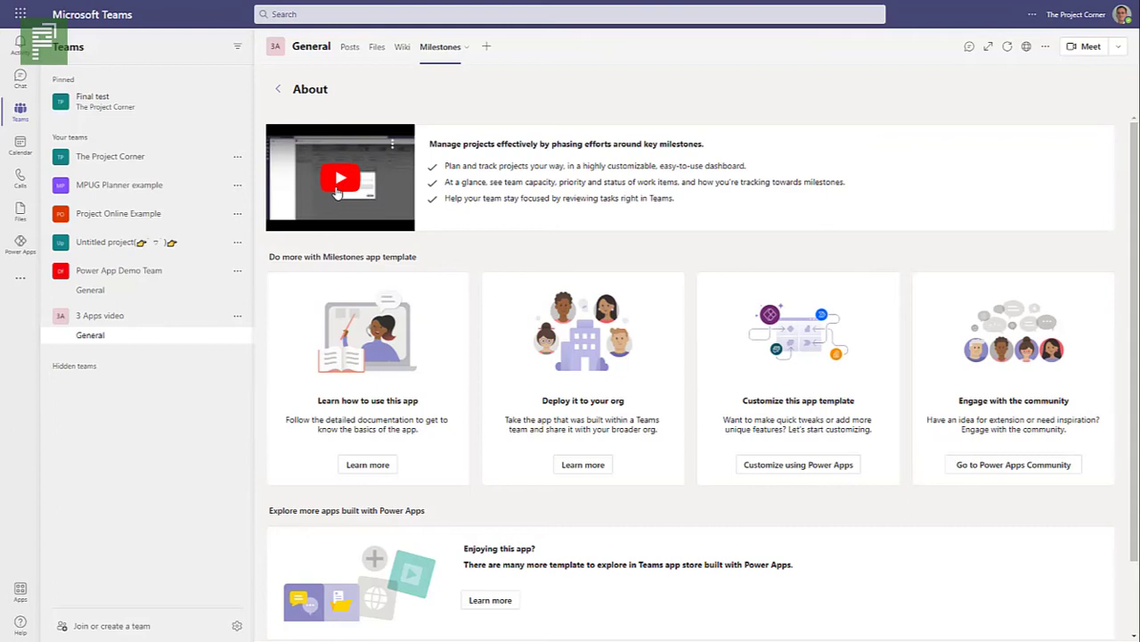
{"action": "left_click", "coordinate": [763, 472]}
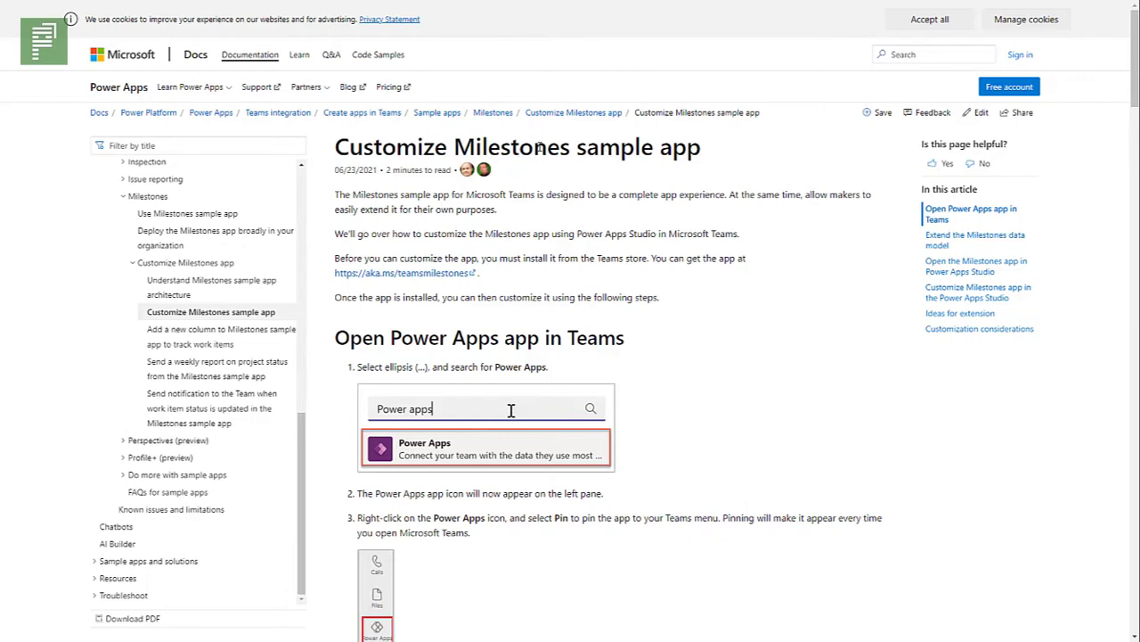
{"action": "left_click_drag", "start_coordinate": [572, 151], "coordinate": [701, 151]}
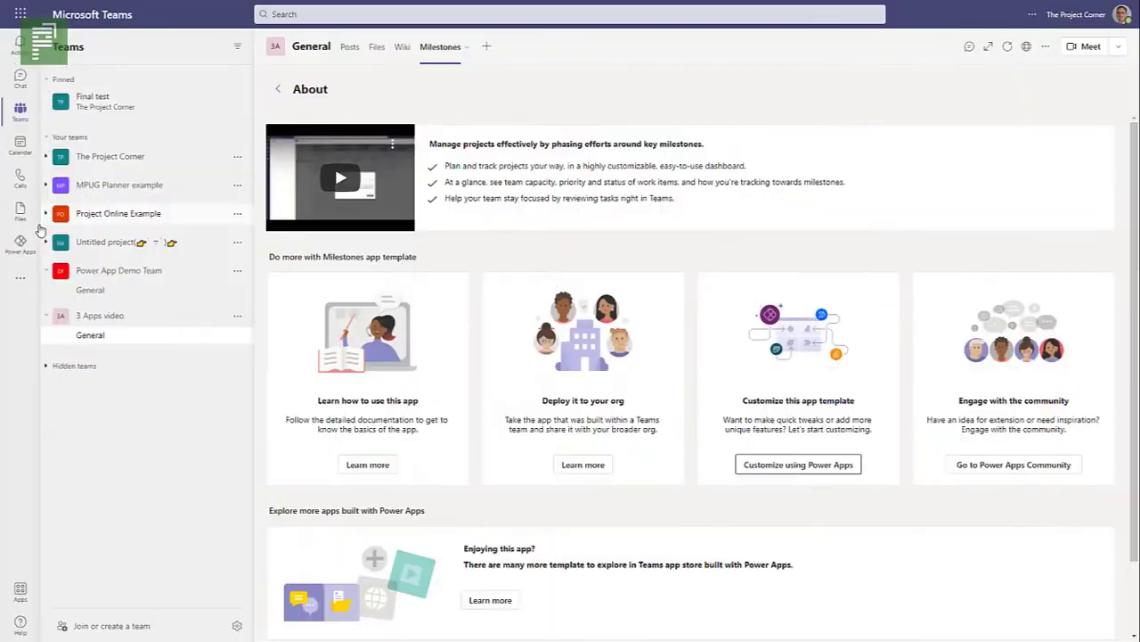
- Switch to Power Apps within Teams and show the installed apps of the "3 Apps video" team
{"action": "left_click", "coordinate": [15, 258]}
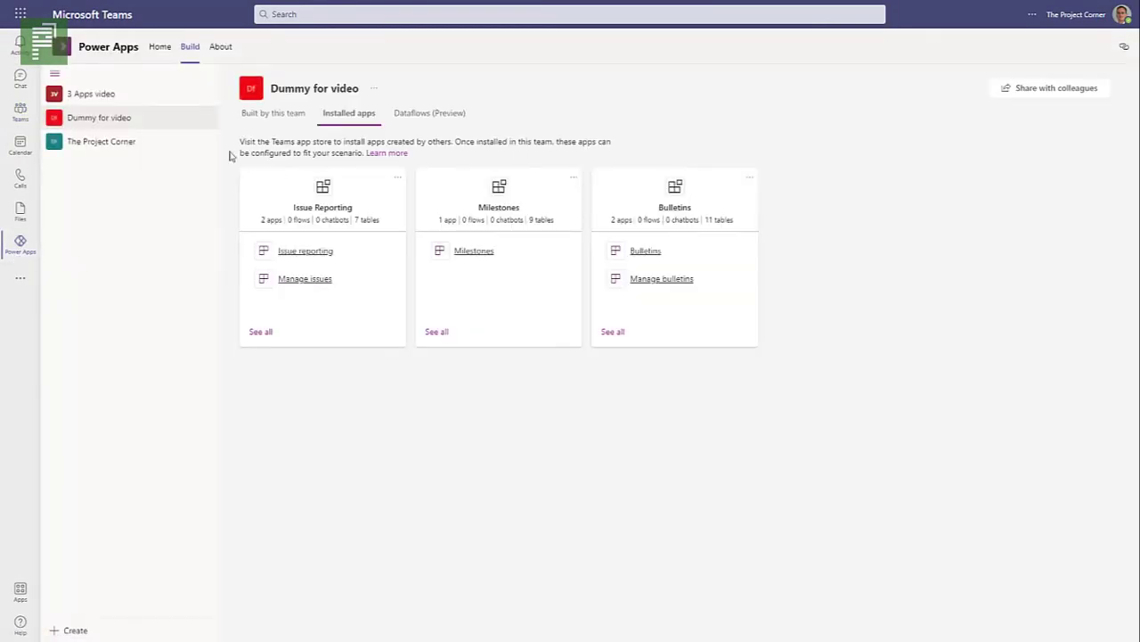
{"action": "left_click", "coordinate": [86, 97]}
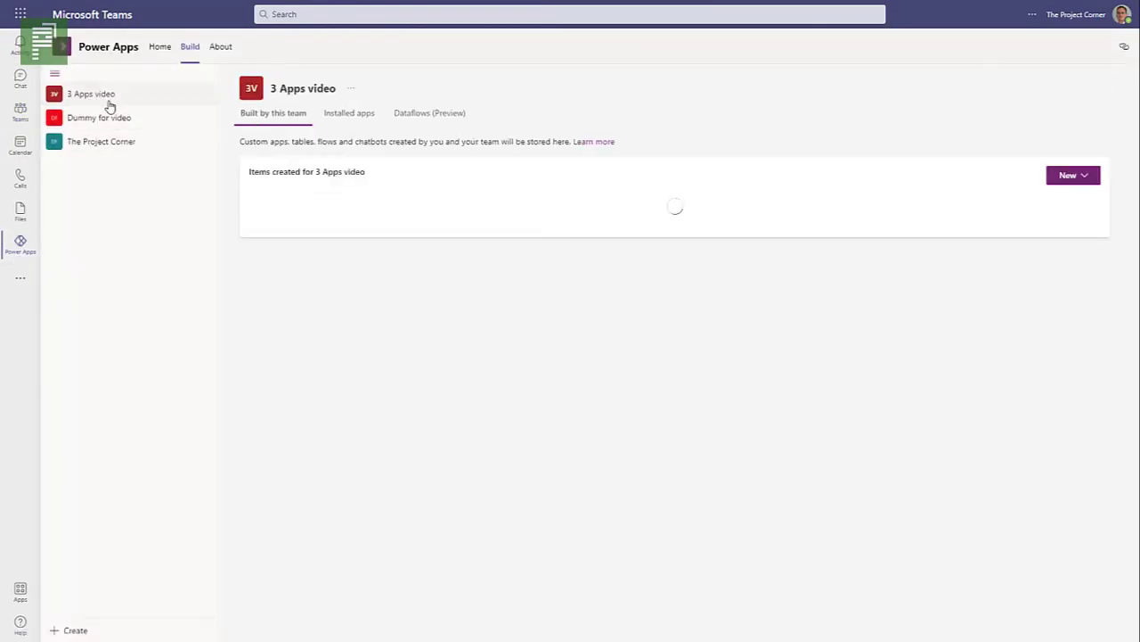
{"action": "left_click", "coordinate": [338, 120]}
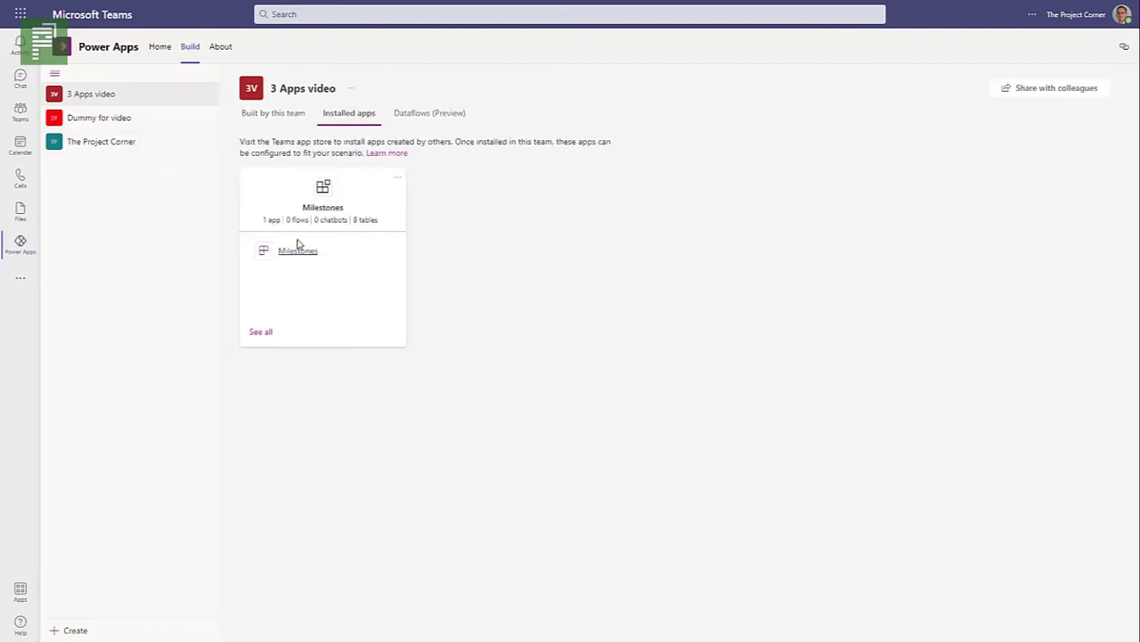
- Try to open the Milestones app of the 3 Apps video team for editing in Power Apps
{"action": "left_click", "coordinate": [288, 251]}
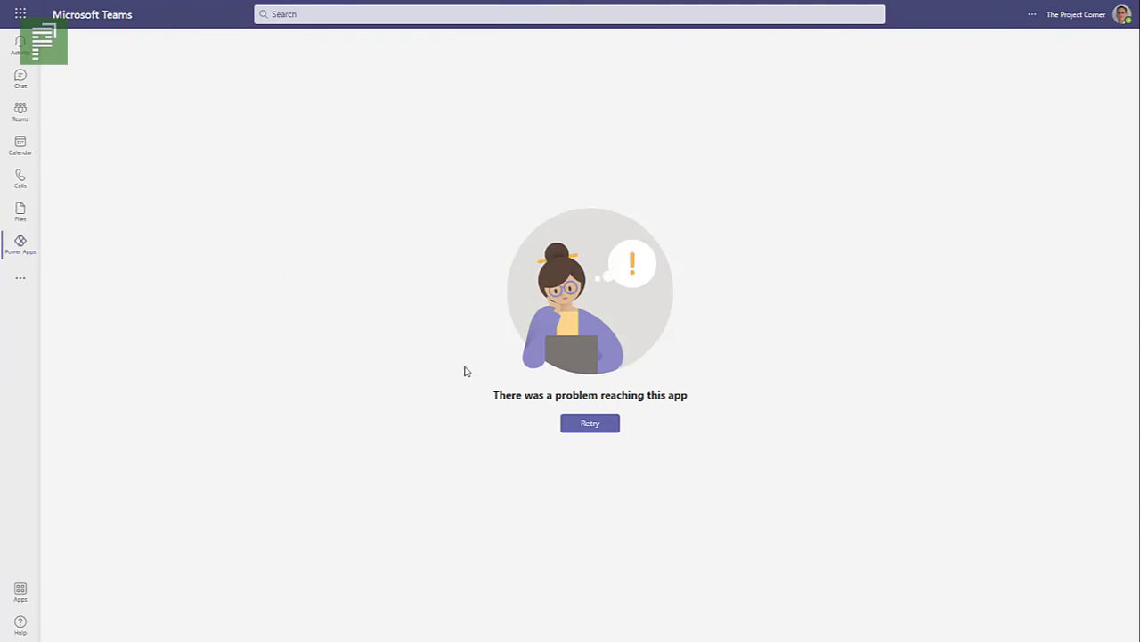
{"action": "left_click", "coordinate": [569, 428]}
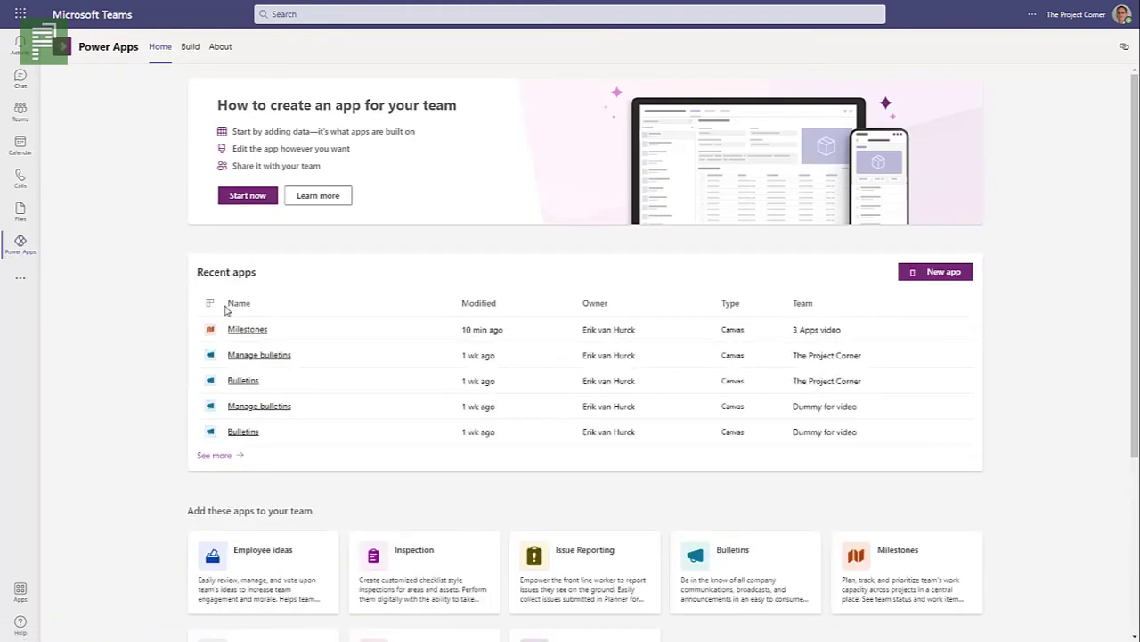
{"action": "left_click", "coordinate": [249, 331]}
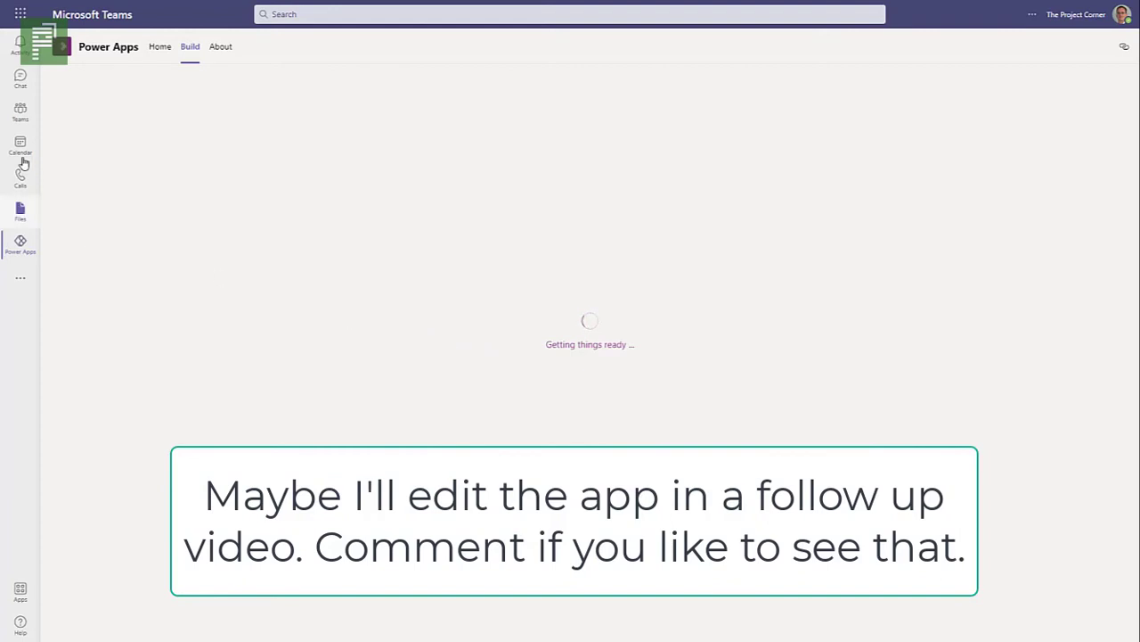
- Add the Bulletins app as a tab in the General channel of 3 Apps video and allow its requested permissions
{"action": "left_click", "coordinate": [21, 111]}
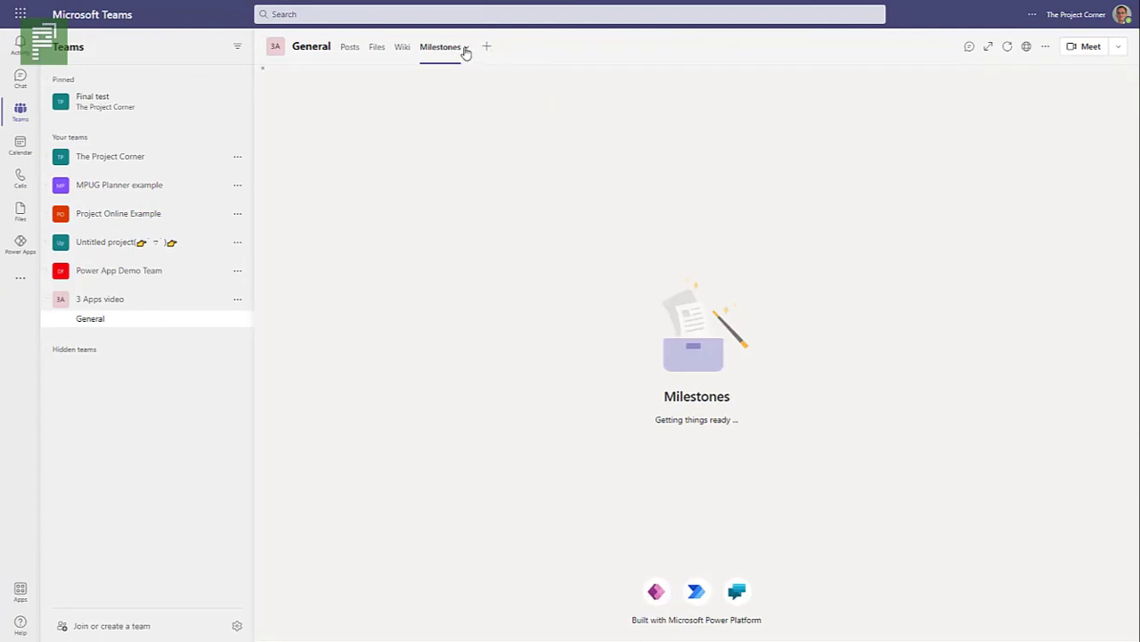
{"action": "left_click", "coordinate": [466, 49]}
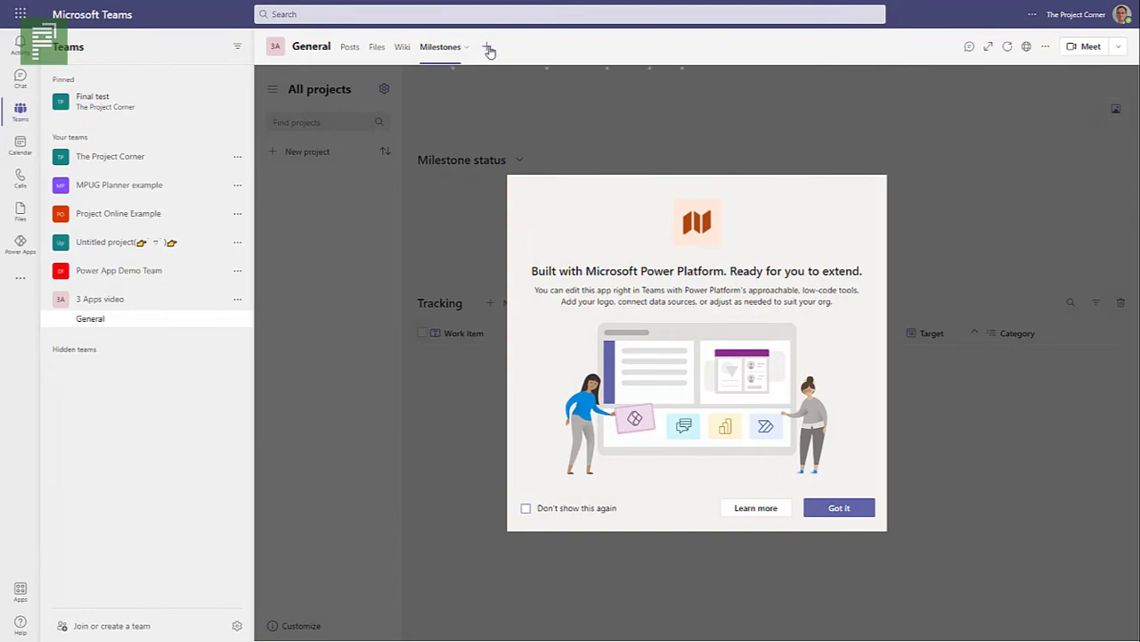
{"action": "left_click", "coordinate": [489, 49]}
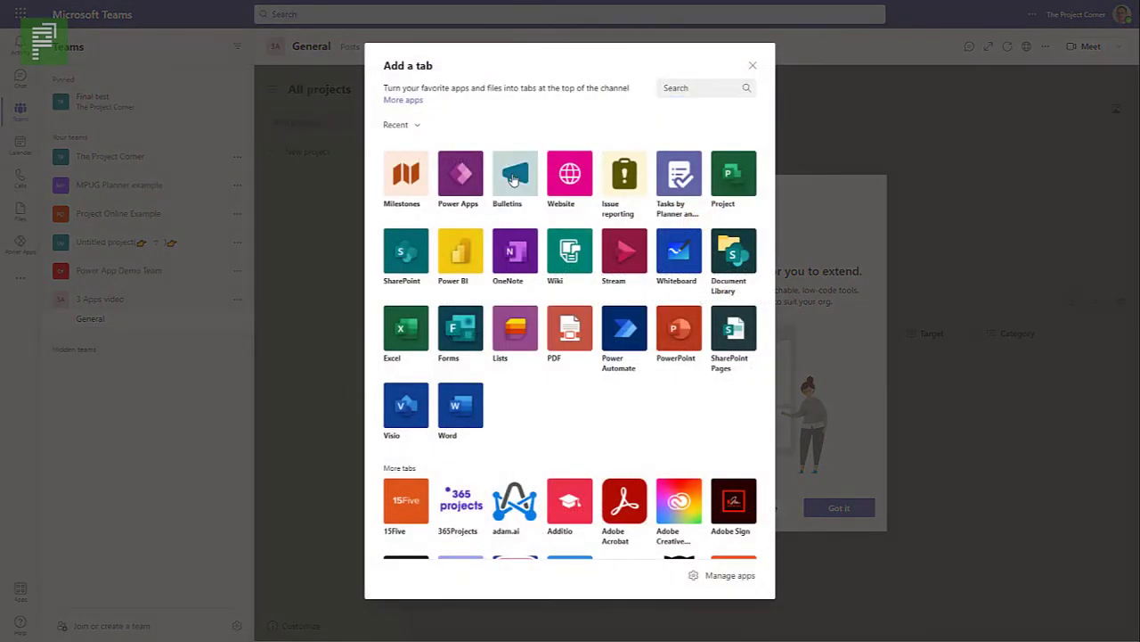
{"action": "left_click", "coordinate": [513, 180]}
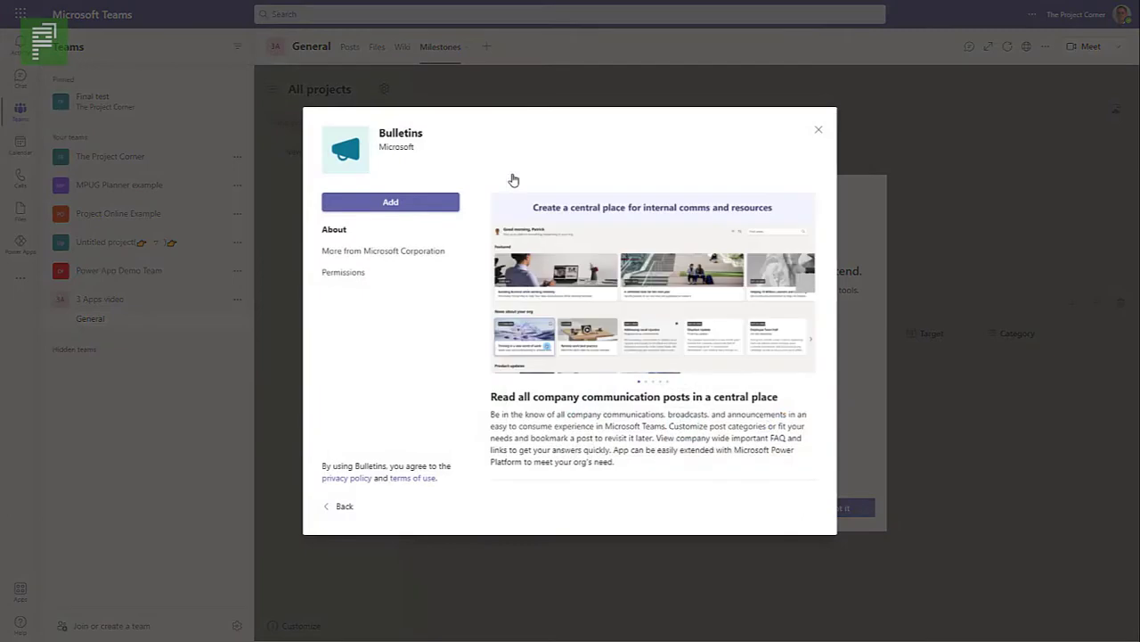
{"action": "left_click", "coordinate": [457, 212]}
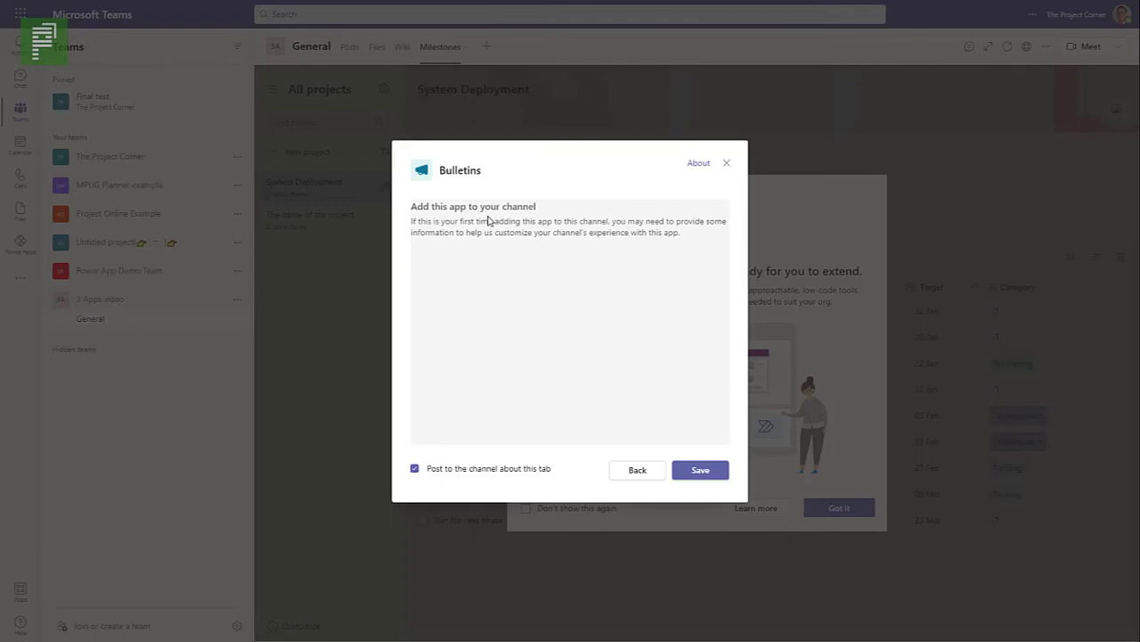
{"action": "left_click", "coordinate": [713, 470]}
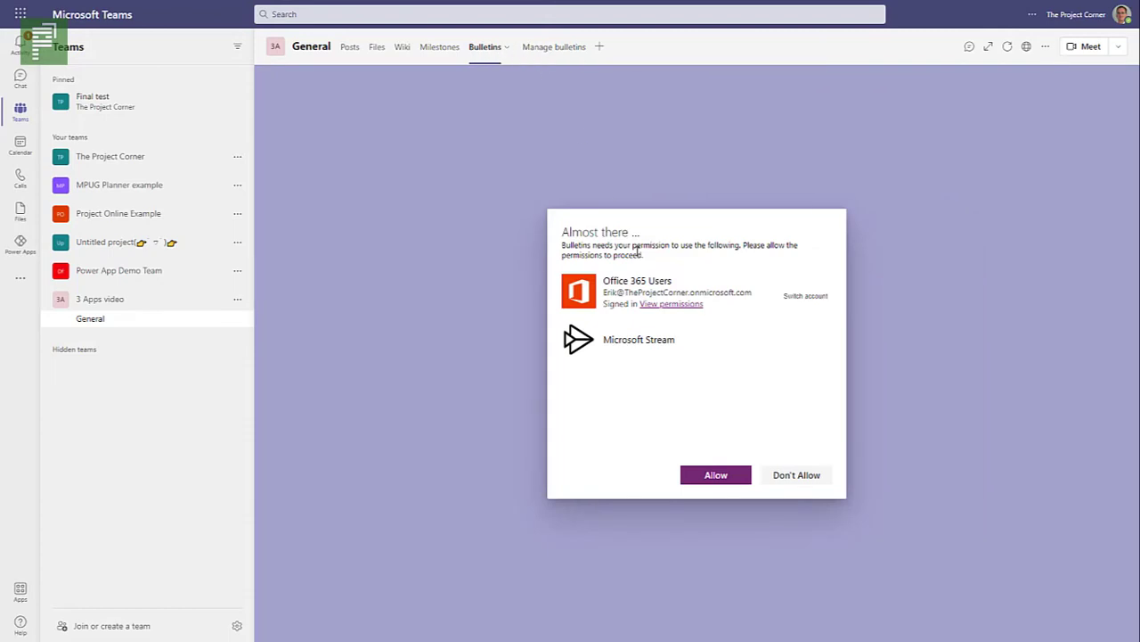
{"action": "left_click", "coordinate": [716, 475]}
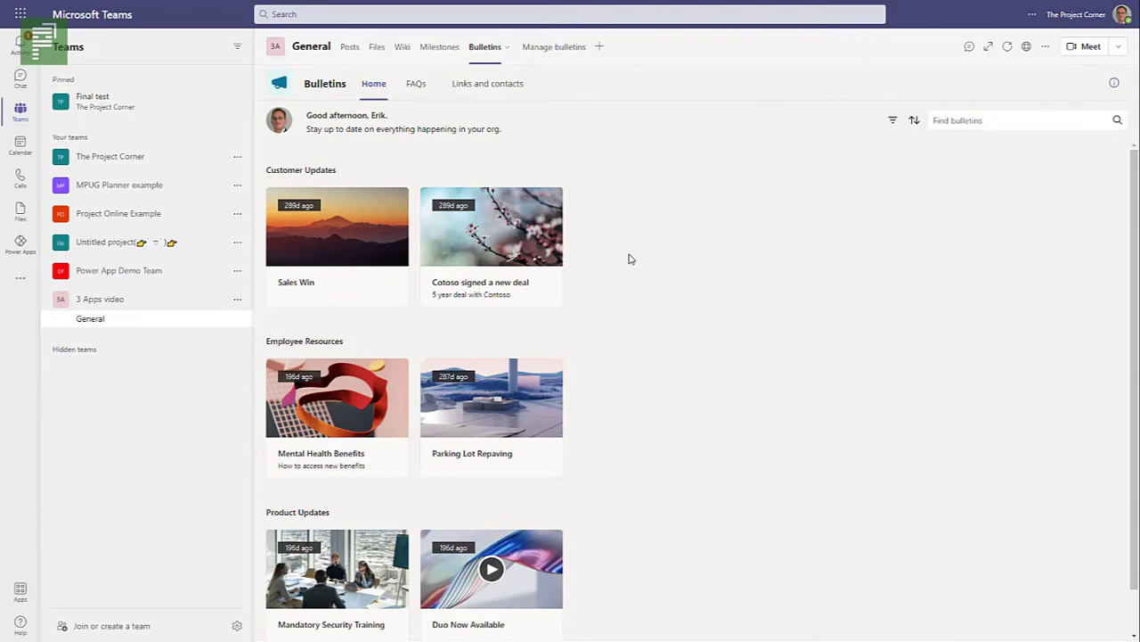
- Read the Sales Win bulletin under Customer Updates to its end and close it
{"action": "left_click", "coordinate": [389, 249]}
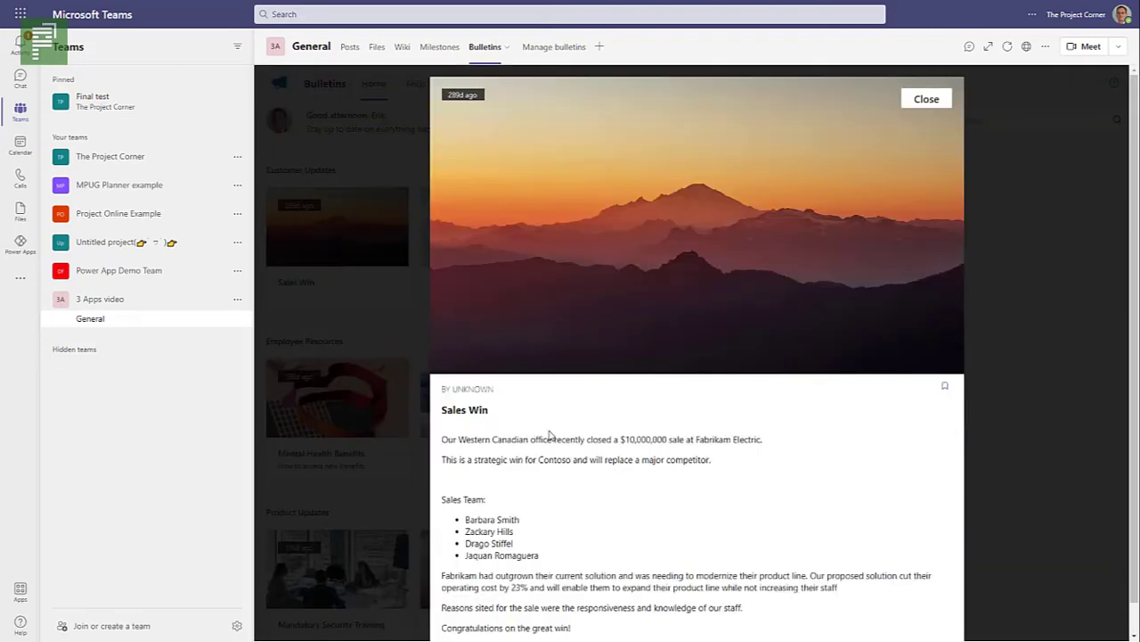
{"action": "scroll", "coordinate": [551, 435], "scroll_direction": "down", "scroll_amount": 1}
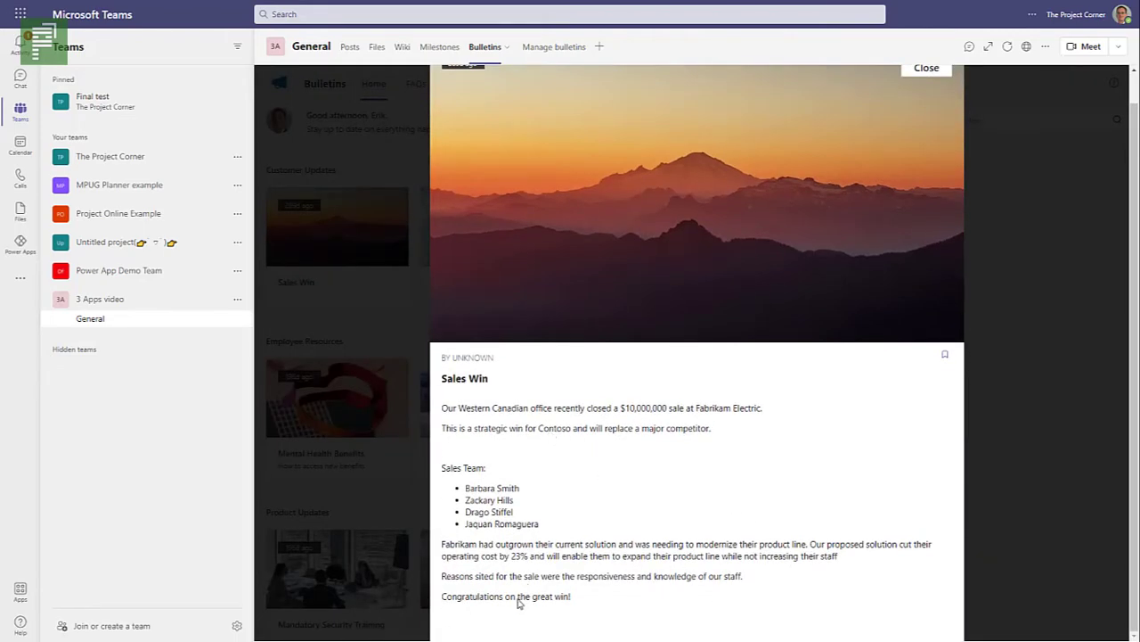
{"action": "scroll", "coordinate": [520, 602], "scroll_direction": "up", "scroll_amount": 1}
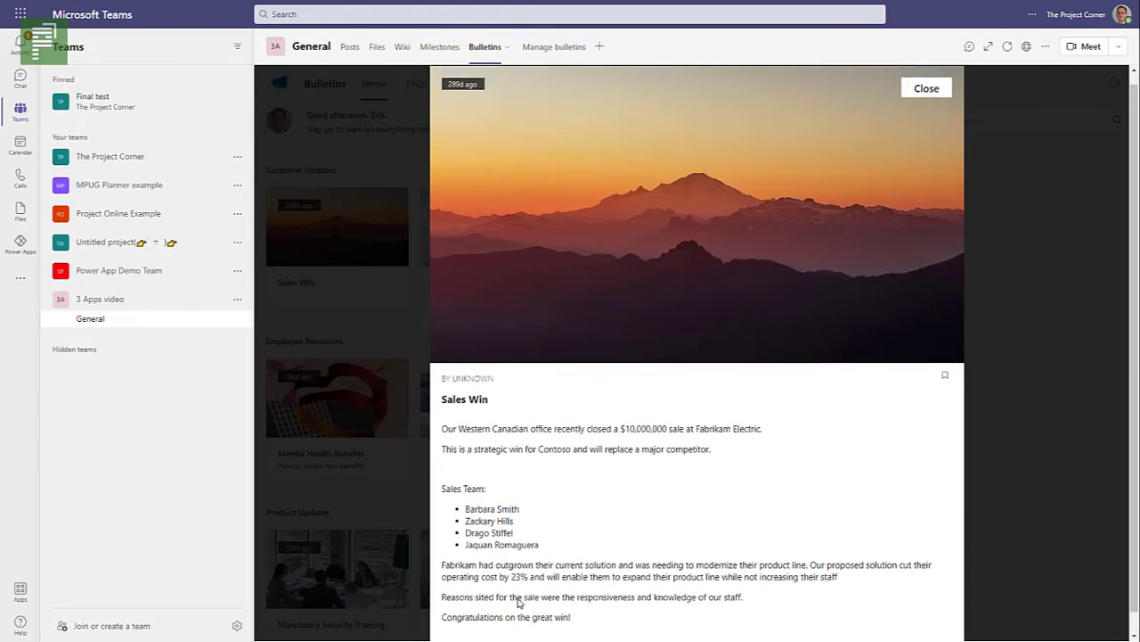
{"action": "scroll", "coordinate": [576, 451], "scroll_direction": "down", "scroll_amount": 1}
{"action": "scroll", "coordinate": [660, 365], "scroll_direction": "up", "scroll_amount": 1}
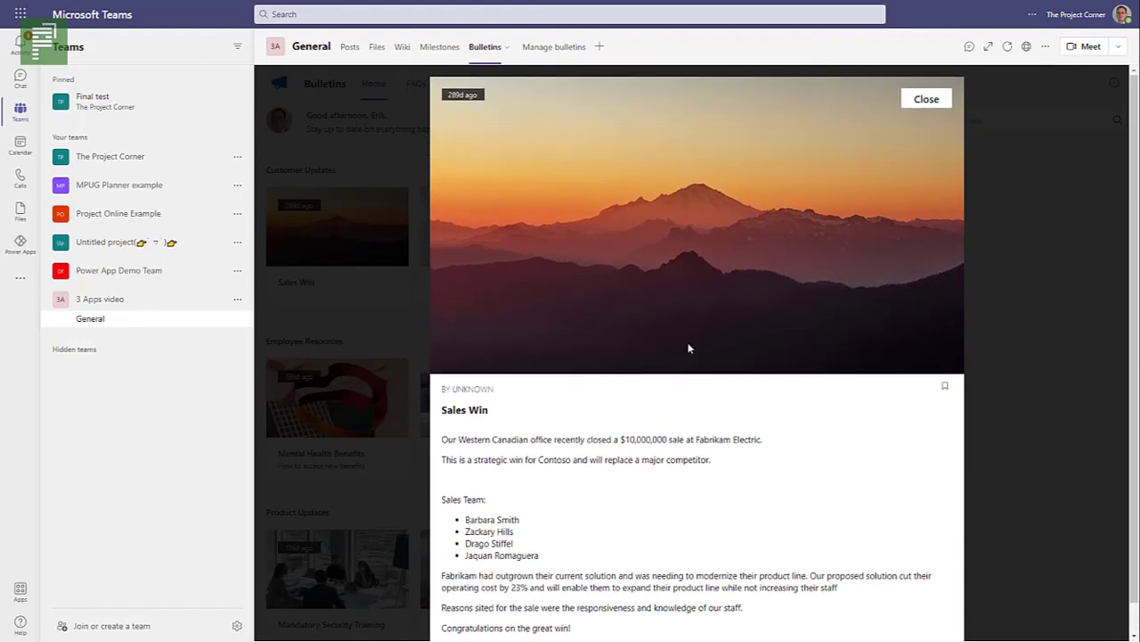
{"action": "left_click", "coordinate": [913, 100]}
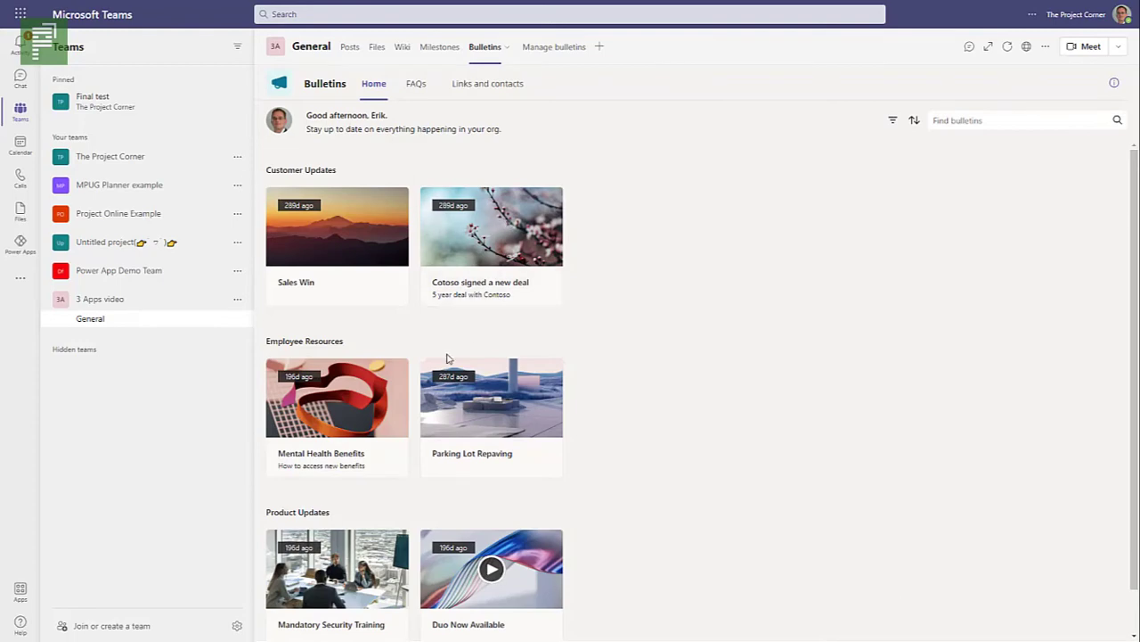
- View the Mandatory Security Training bulletin, follow its training link and close the bulletin
{"action": "left_click", "coordinate": [362, 599]}
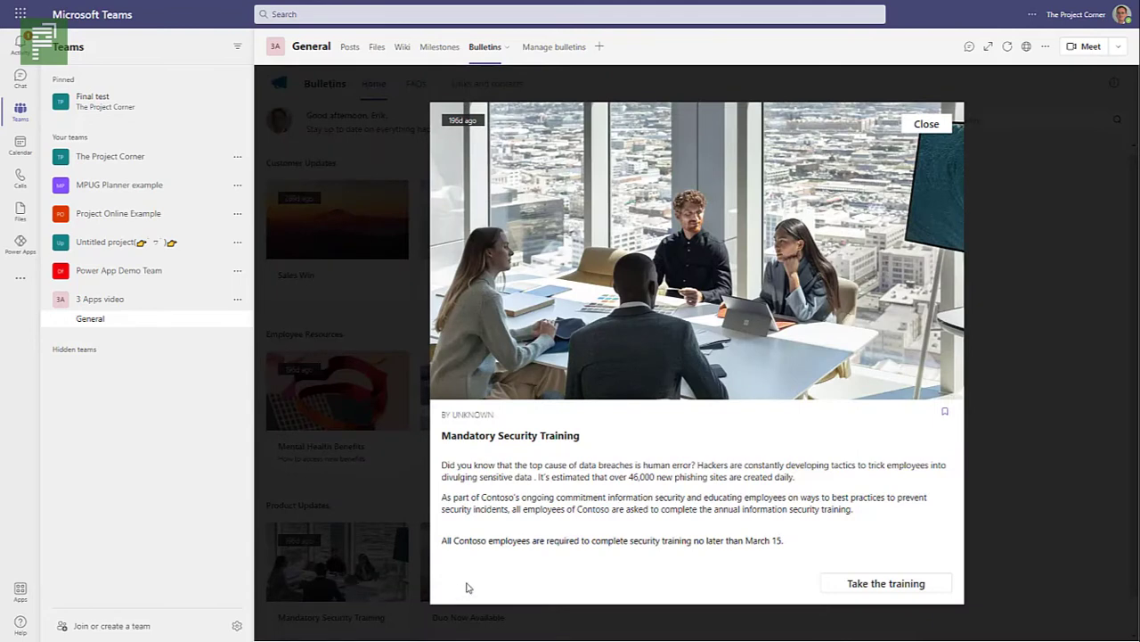
{"action": "left_click", "coordinate": [887, 585]}
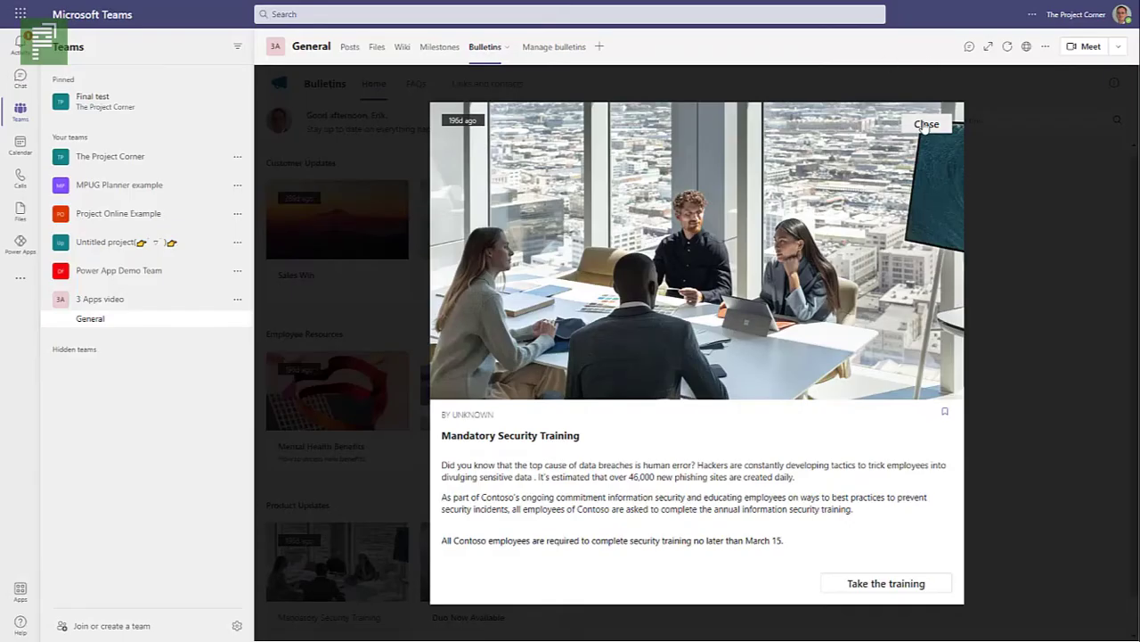
{"action": "left_click", "coordinate": [926, 125]}
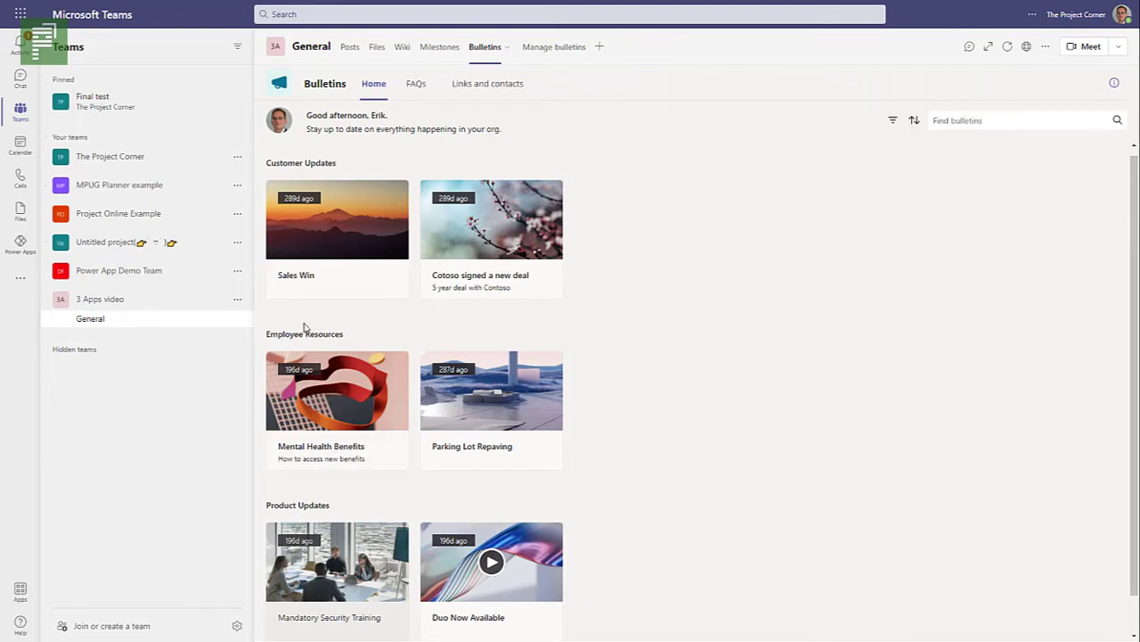
- Allow the permissions for Manage bulletins, review its FAQs, links and contacts, and bulletins, and return to the Bulletins app
{"action": "left_click", "coordinate": [524, 46]}
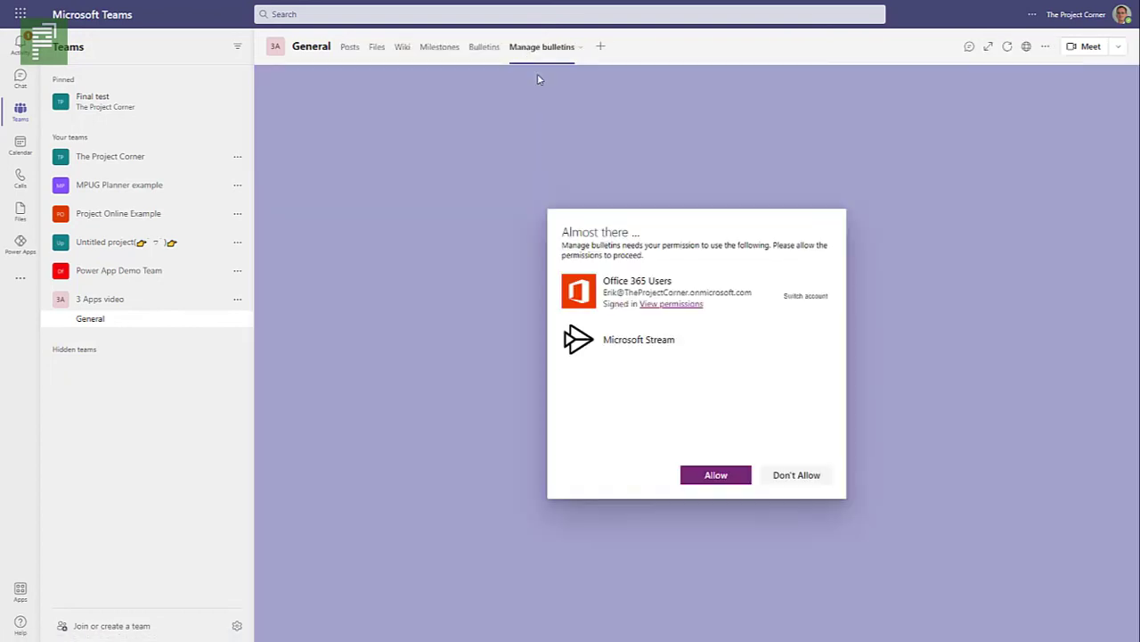
{"action": "left_click", "coordinate": [705, 475]}
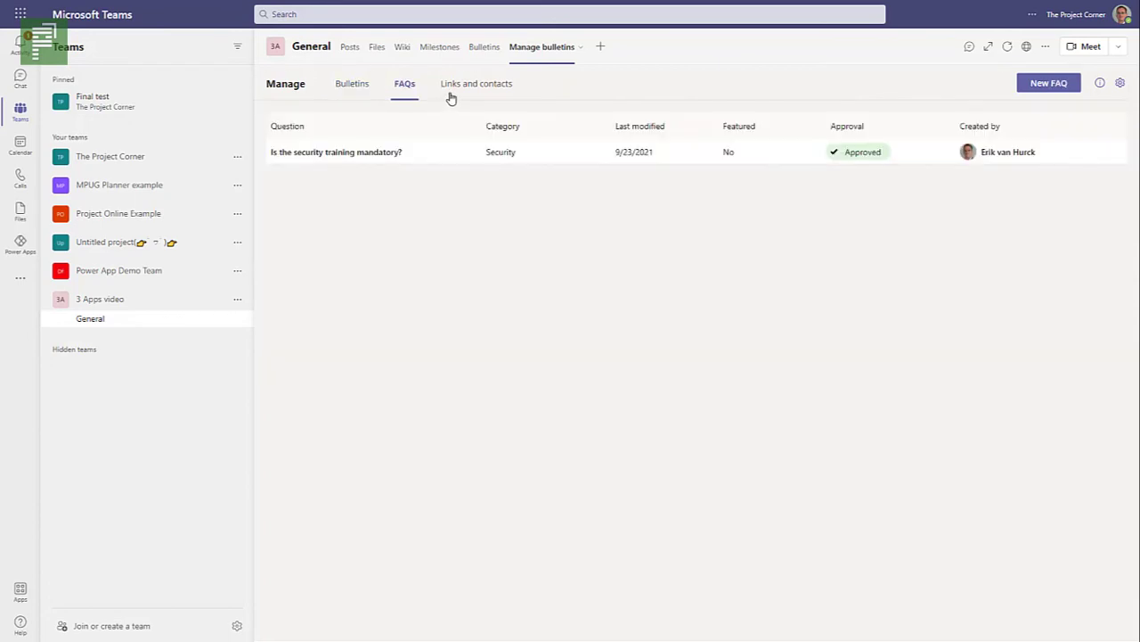
{"action": "left_click", "coordinate": [450, 96]}
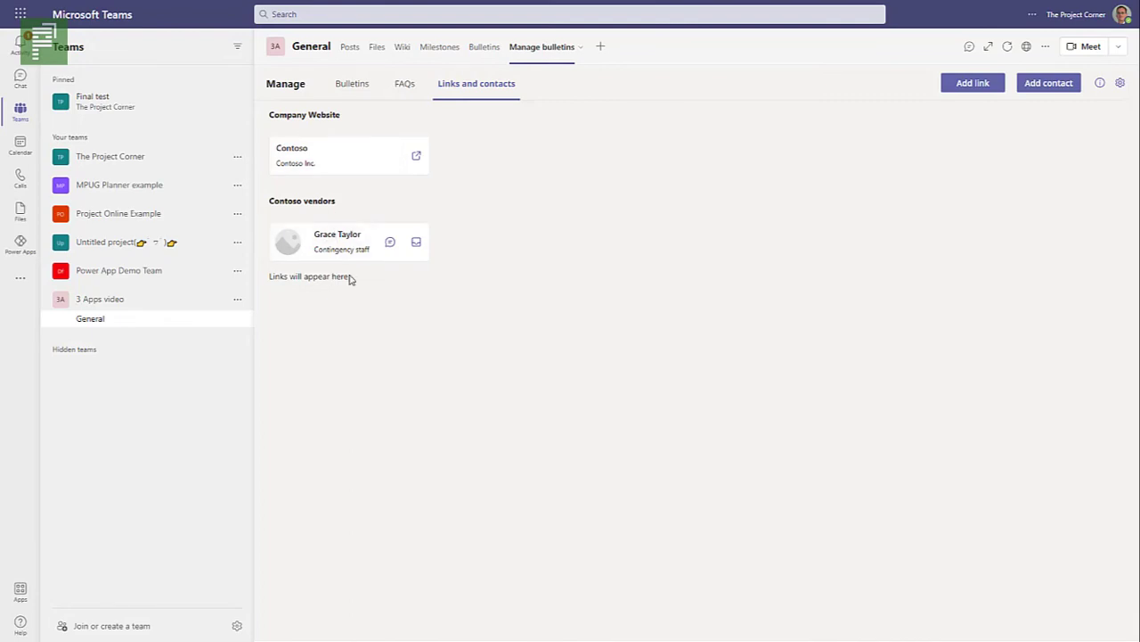
{"action": "left_click", "coordinate": [355, 84]}
{"action": "left_click", "coordinate": [485, 47]}
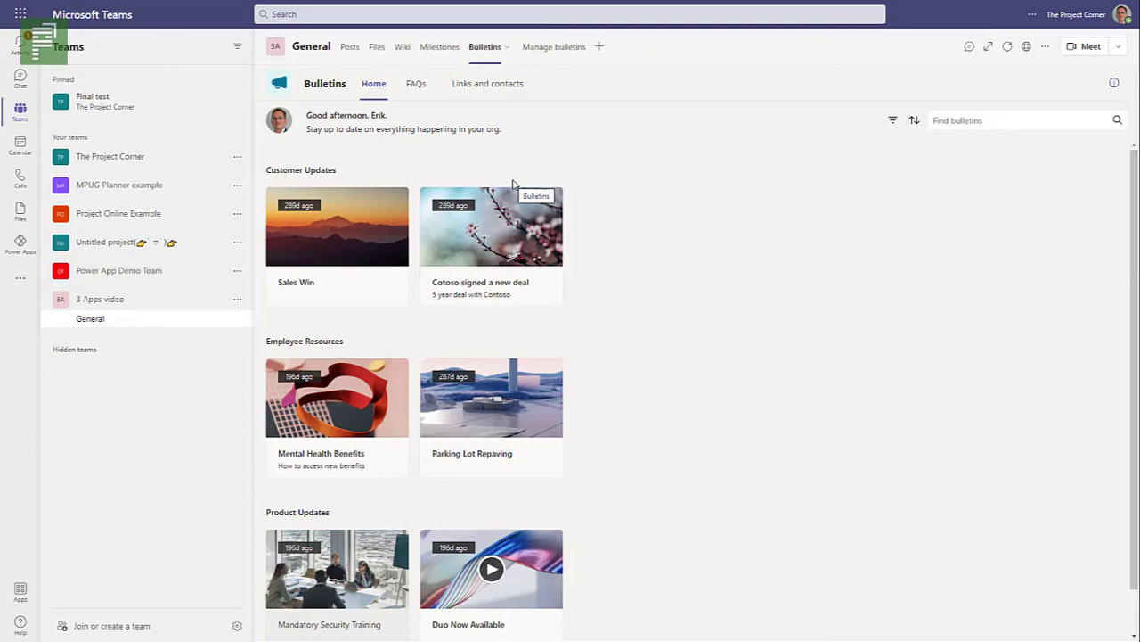
- Add the Issue reporting app as a tab in the General channel, keeping the channel post about it enabled
{"action": "left_click", "coordinate": [600, 48]}
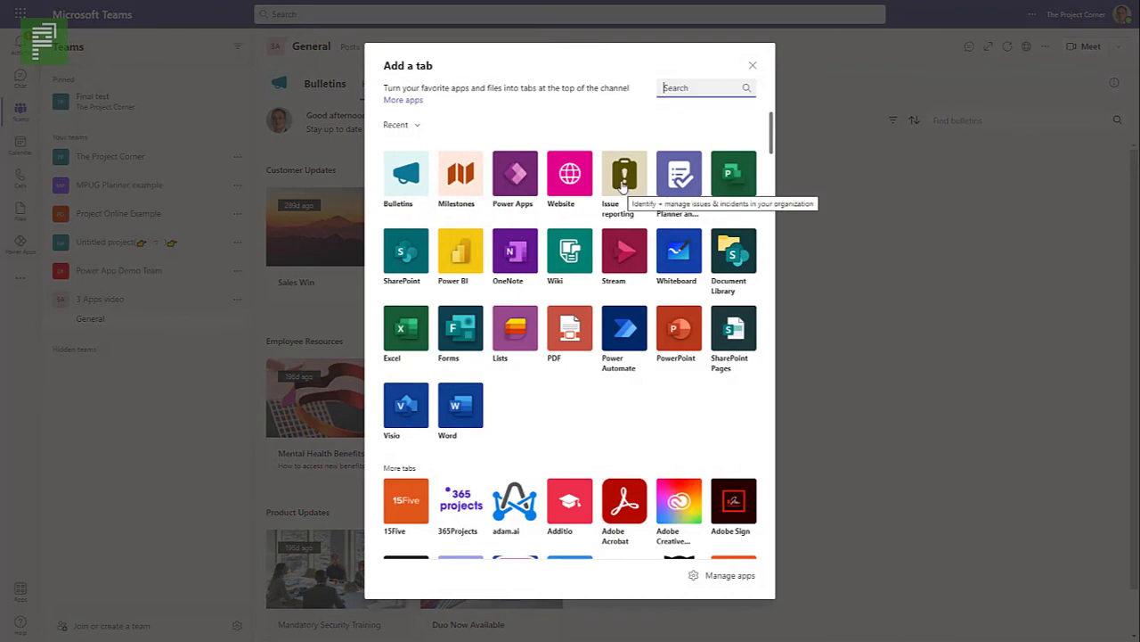
{"action": "left_click", "coordinate": [623, 179]}
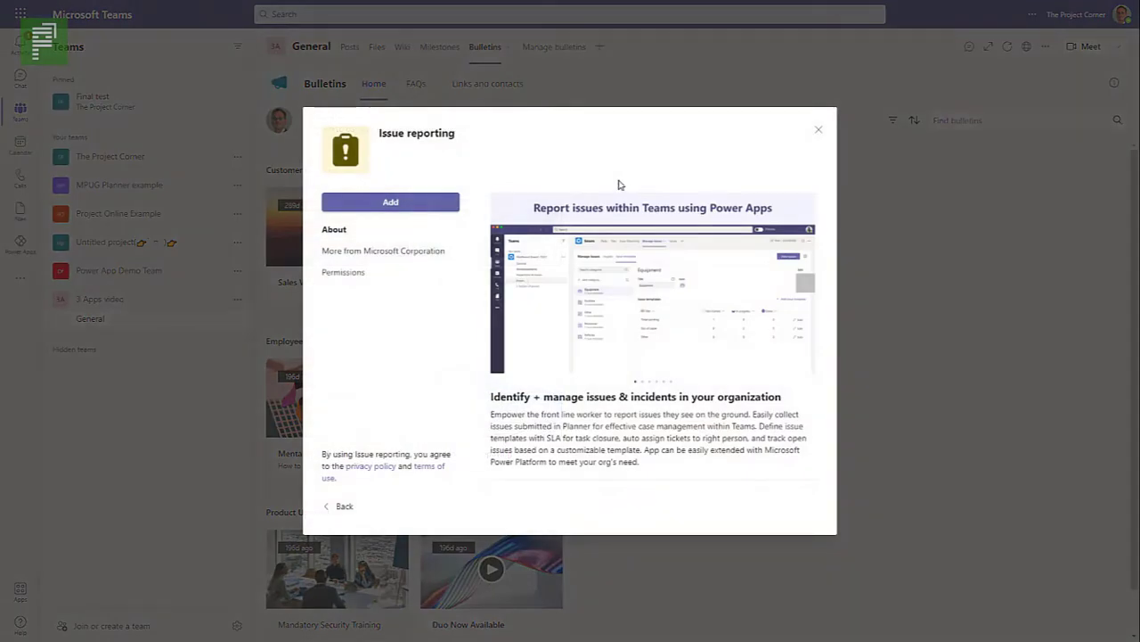
{"action": "left_click", "coordinate": [412, 215]}
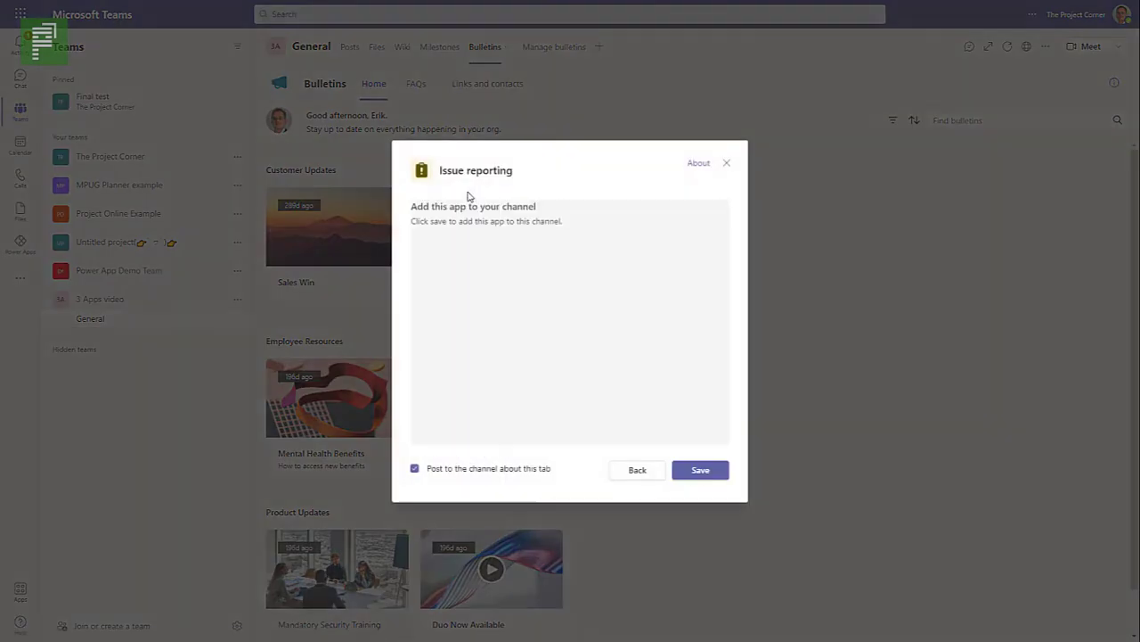
{"action": "left_click", "coordinate": [695, 473]}
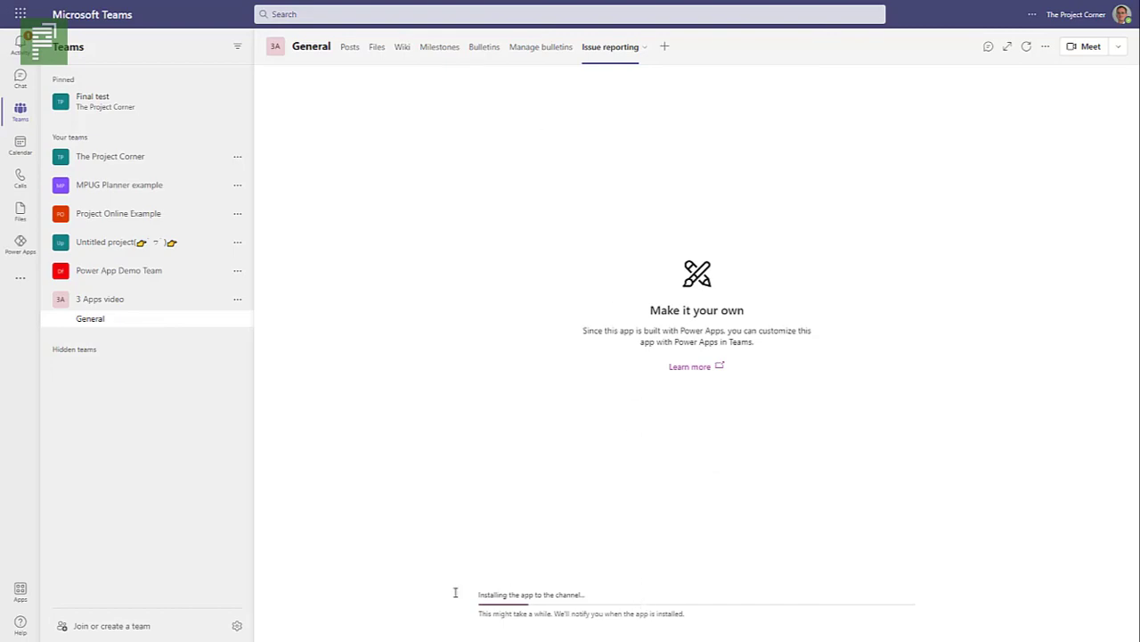
- Add a Tasks by Planner and To Do tab with a new plan named "Issues to do"
{"action": "left_click", "coordinate": [662, 48]}
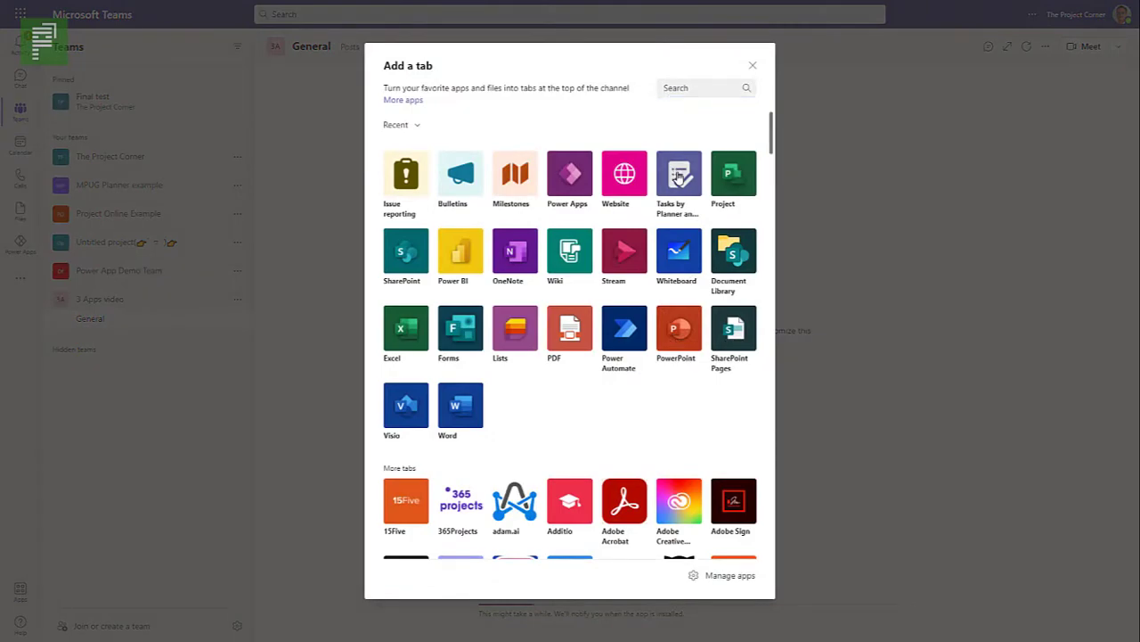
{"action": "key", "text": "Escape"}
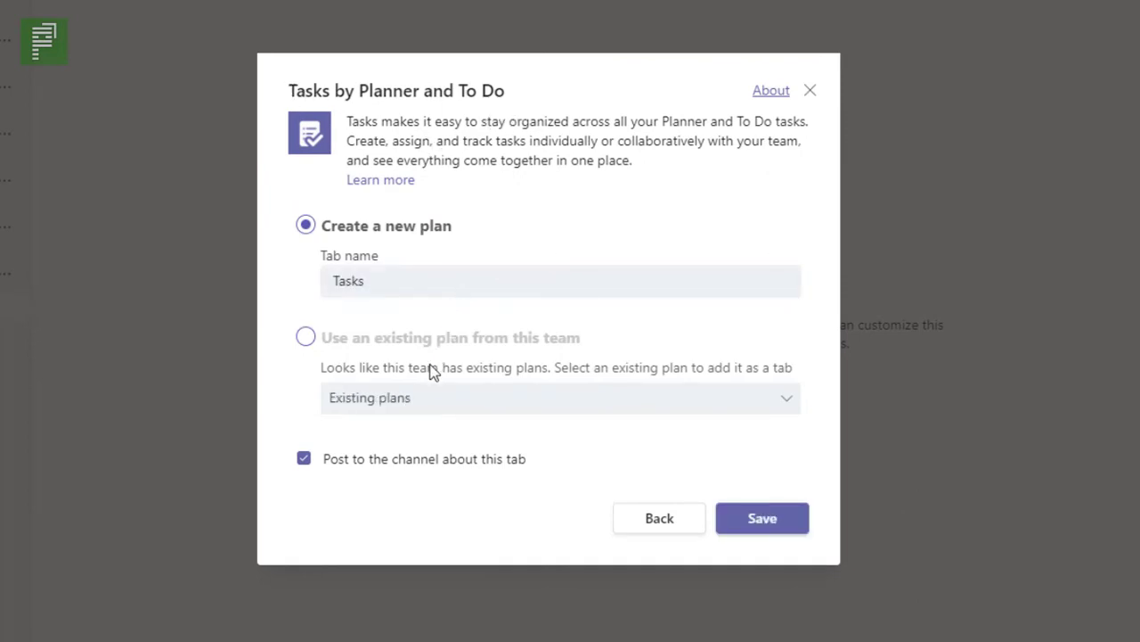
{"action": "double_click", "coordinate": [335, 273]}
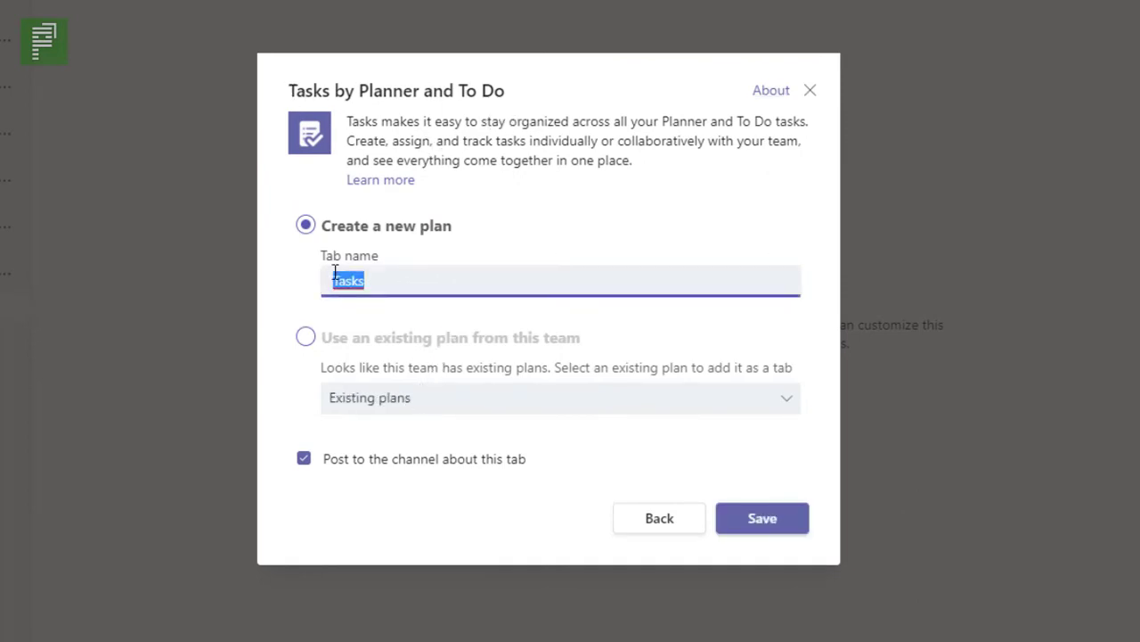
{"action": "type", "text": "Issue to"}
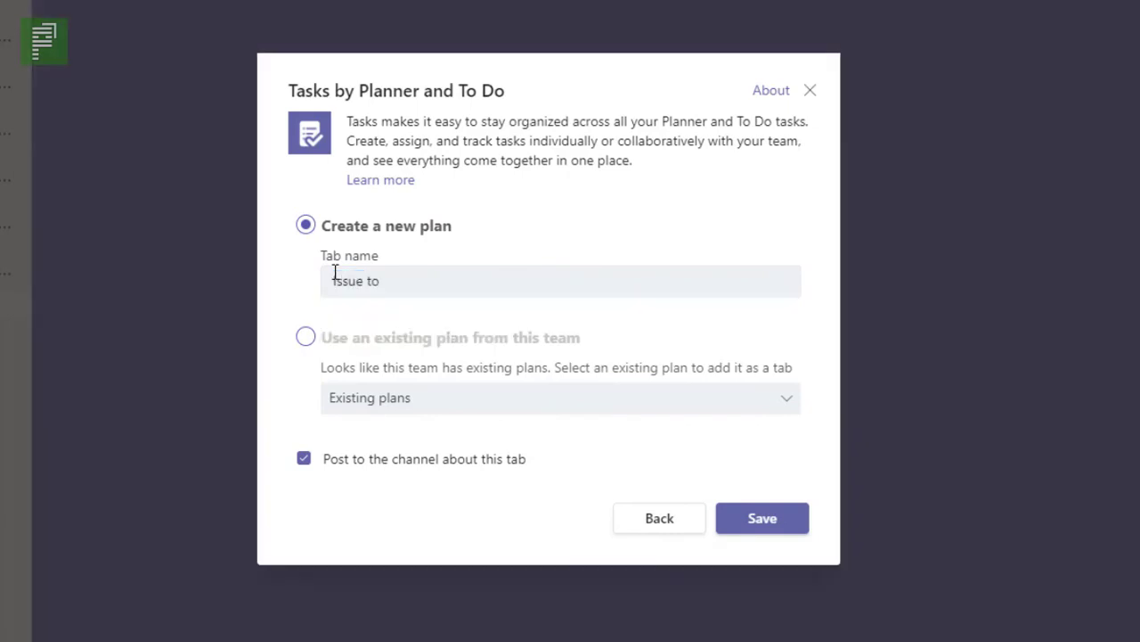
{"action": "left_click", "coordinate": [457, 272]}
{"action": "type", "text": "do"}
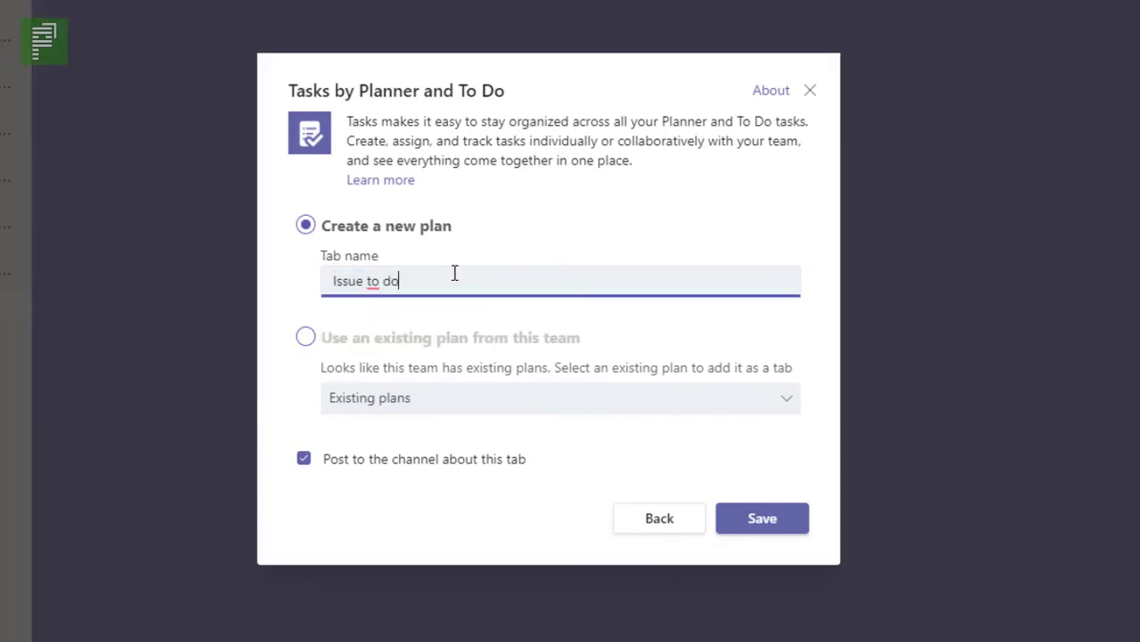
{"action": "left_click", "coordinate": [362, 281]}
{"action": "type", "text": "s"}
{"action": "left_click", "coordinate": [754, 522]}
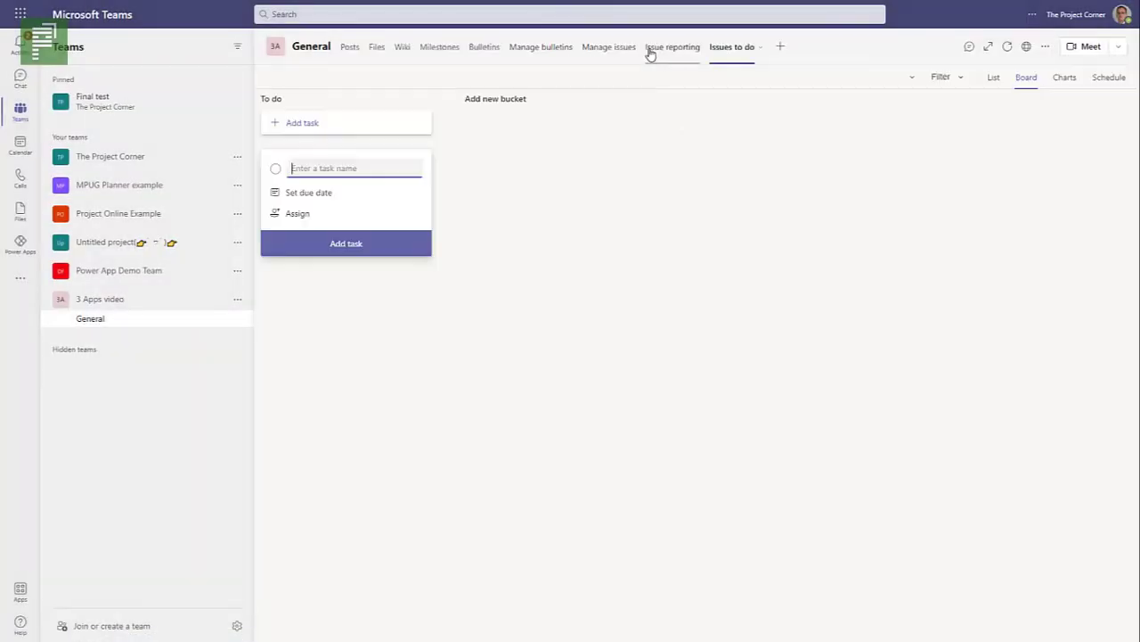
- Allow the requested permissions for the Issue reporting and Manage issues apps
{"action": "left_click", "coordinate": [651, 50]}
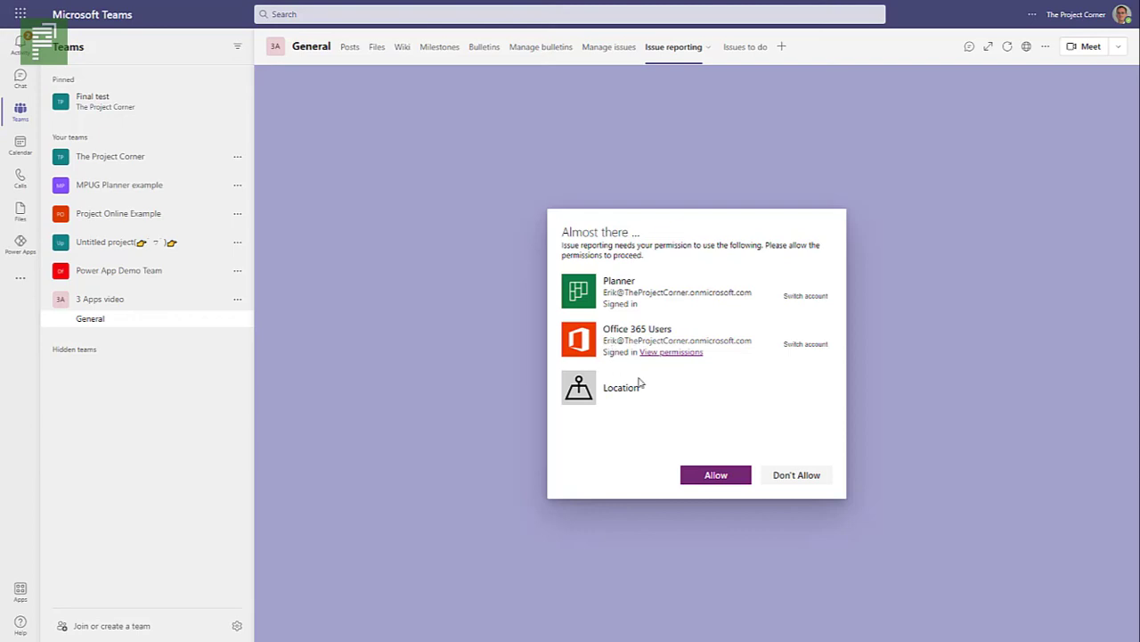
{"action": "left_click", "coordinate": [713, 475]}
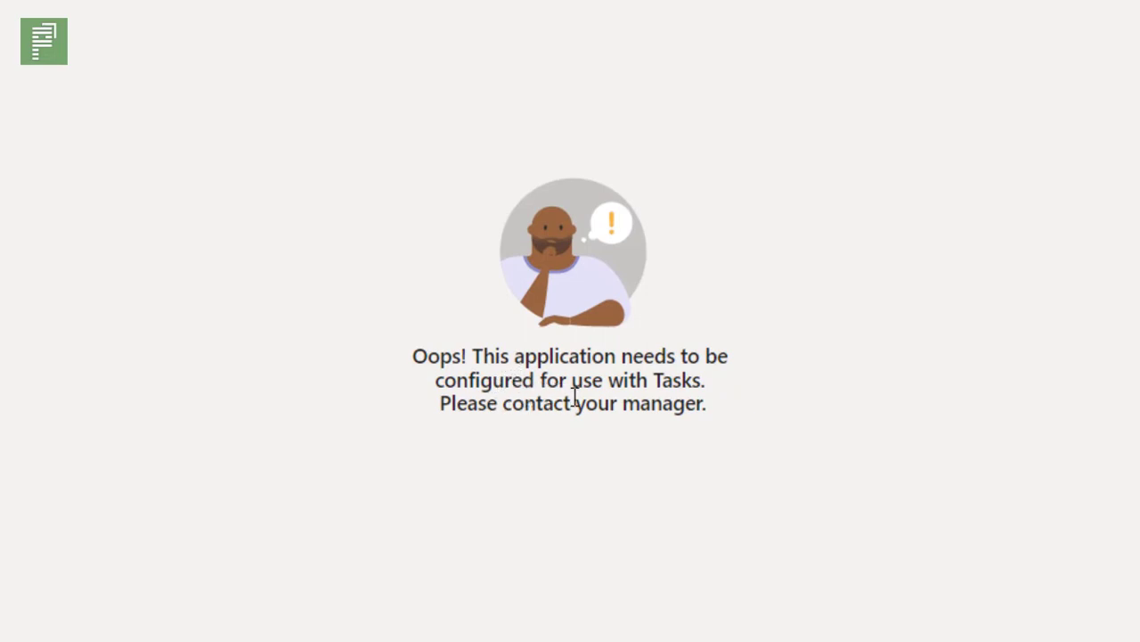
{"action": "left_click", "coordinate": [629, 49]}
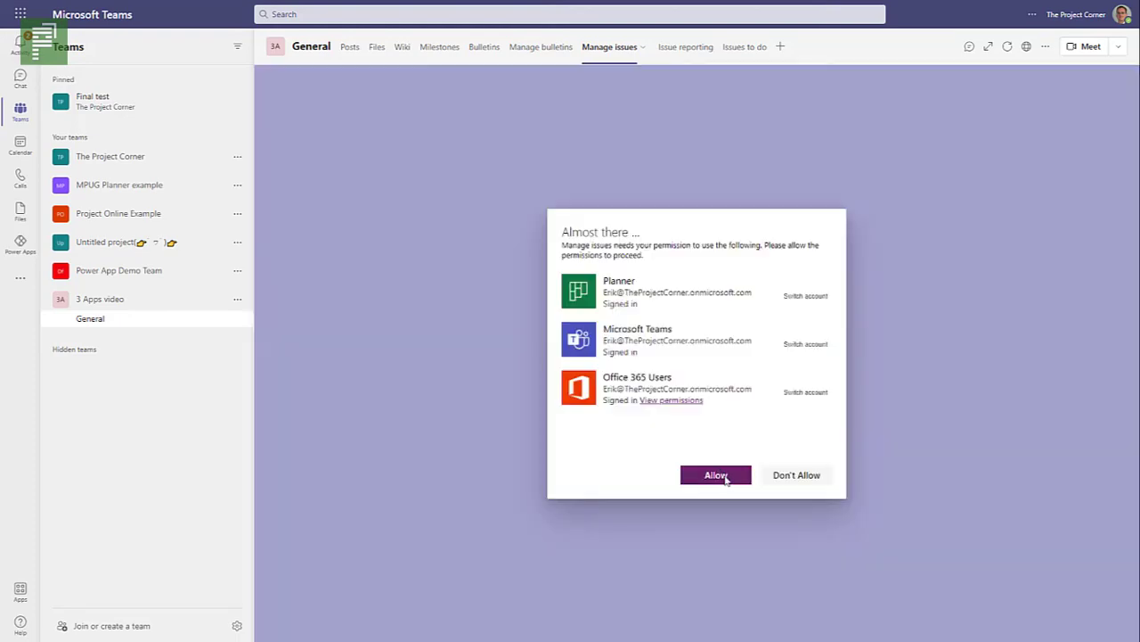
{"action": "left_click", "coordinate": [726, 479]}
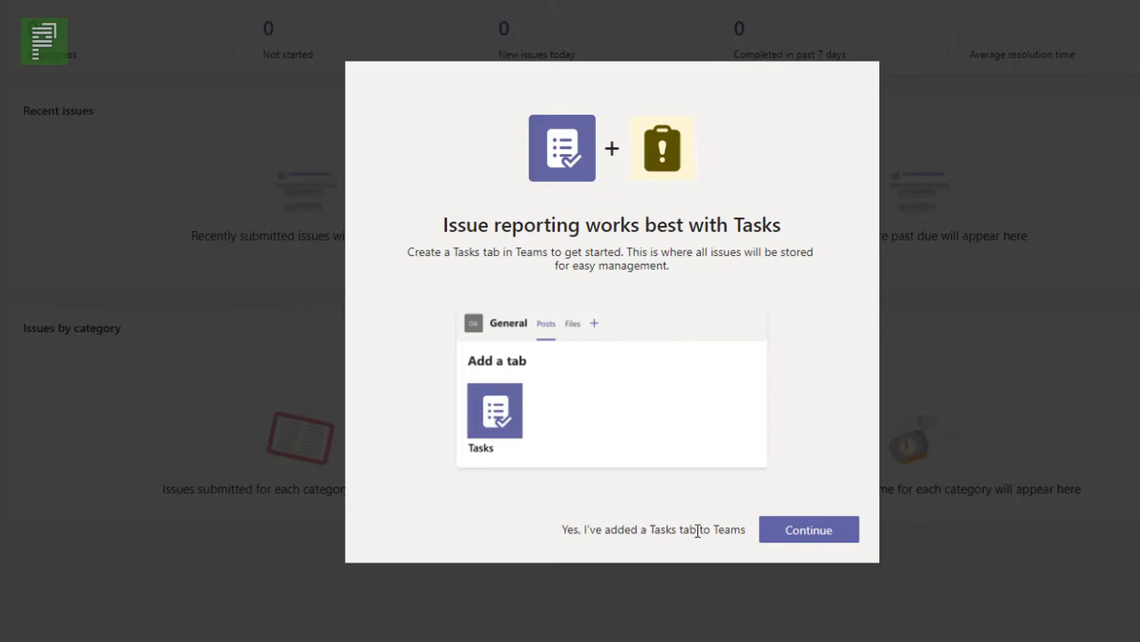
- Configure the issue reporting app to use the 3 Apps video team and the "Issues to do" Tasks plan
{"action": "left_click", "coordinate": [783, 534]}
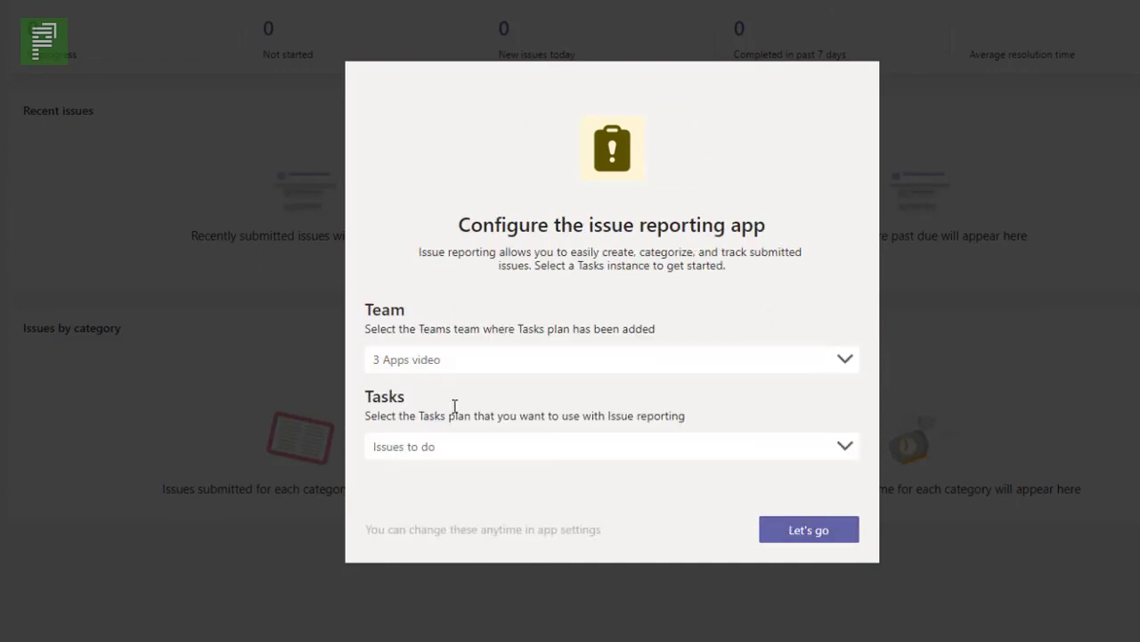
{"action": "left_click_drag", "start_coordinate": [390, 396], "coordinate": [436, 410]}
{"action": "left_click", "coordinate": [445, 415]}
{"action": "left_click", "coordinate": [447, 446]}
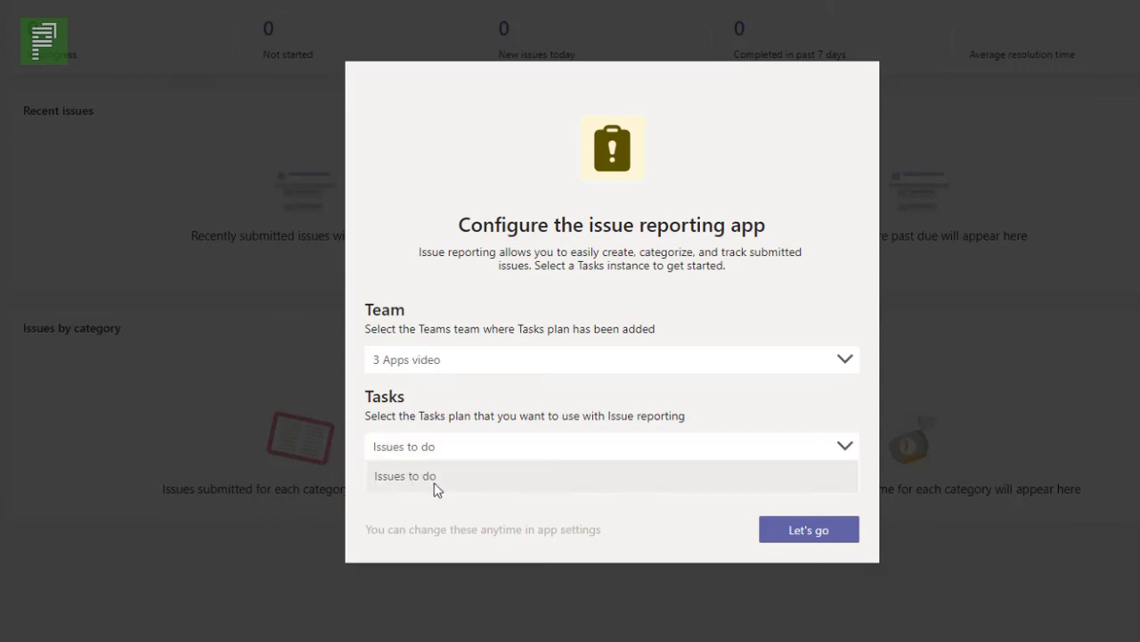
{"action": "left_click", "coordinate": [437, 478]}
{"action": "left_click", "coordinate": [790, 532]}
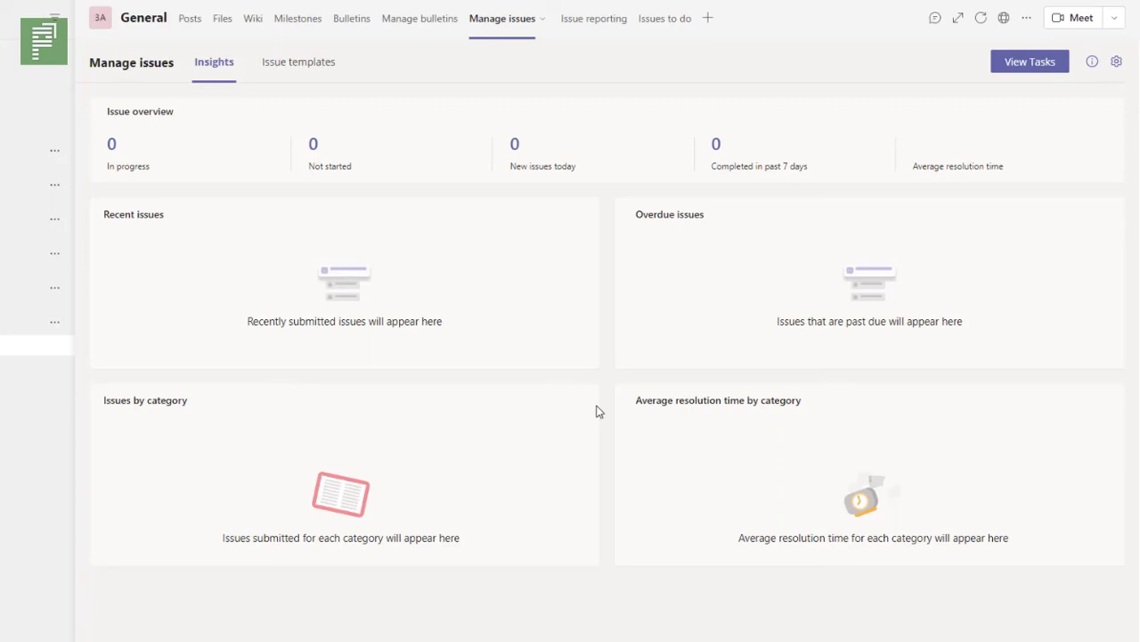
- Review the issue templates in the Workplace category, inspect the Bathroom Cleanliness template's settings and leave it without saving
{"action": "left_click", "coordinate": [275, 66]}
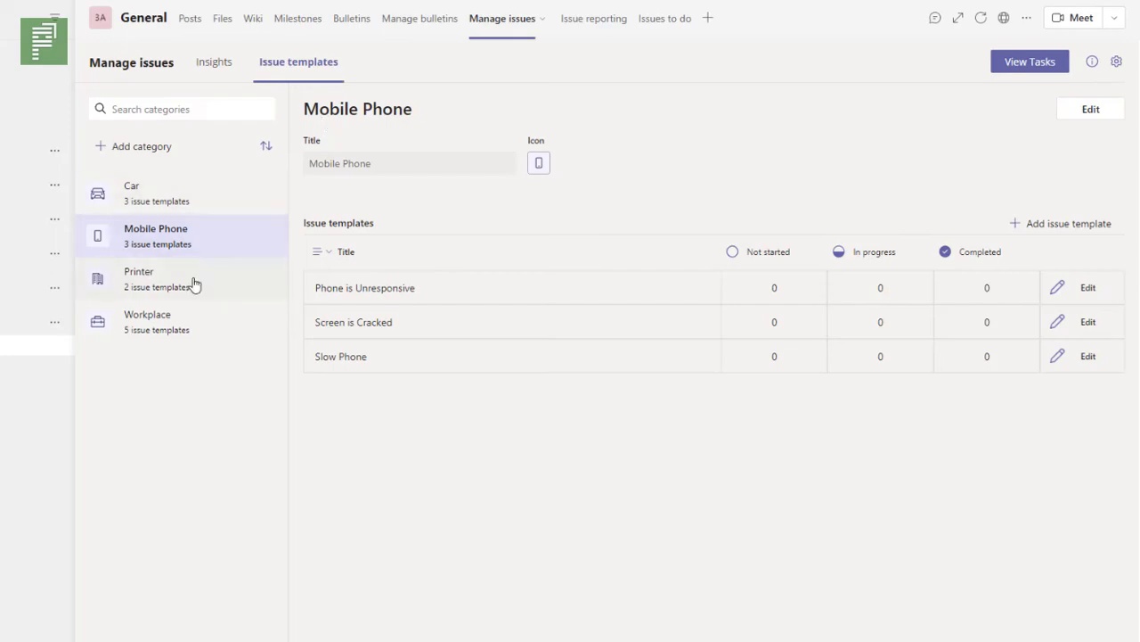
{"action": "left_click", "coordinate": [201, 334]}
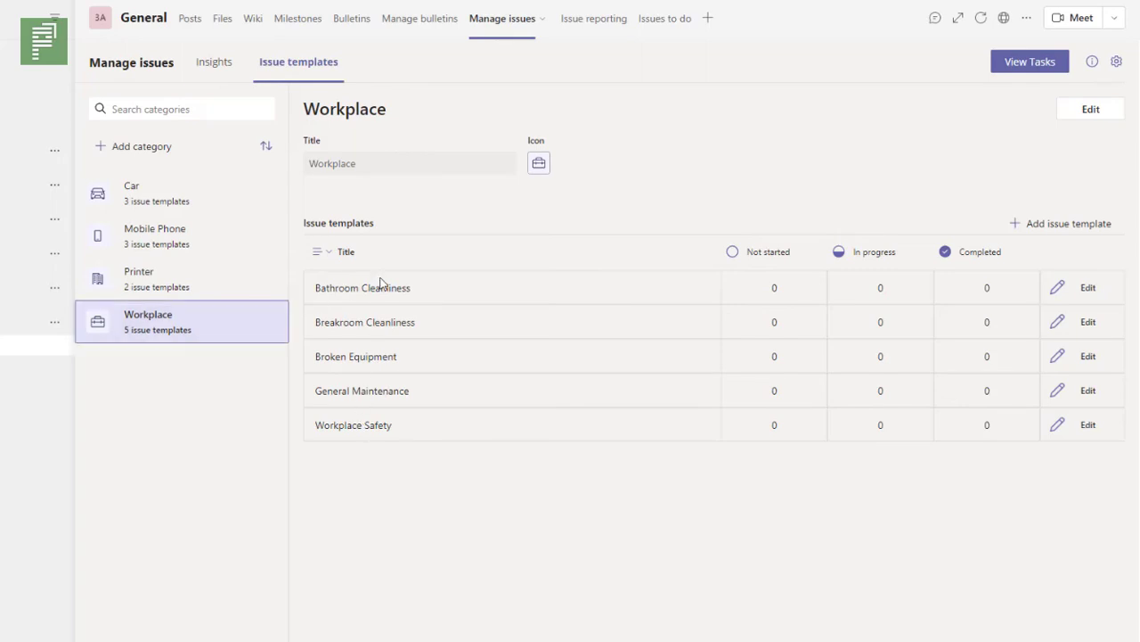
{"action": "left_click", "coordinate": [1083, 288]}
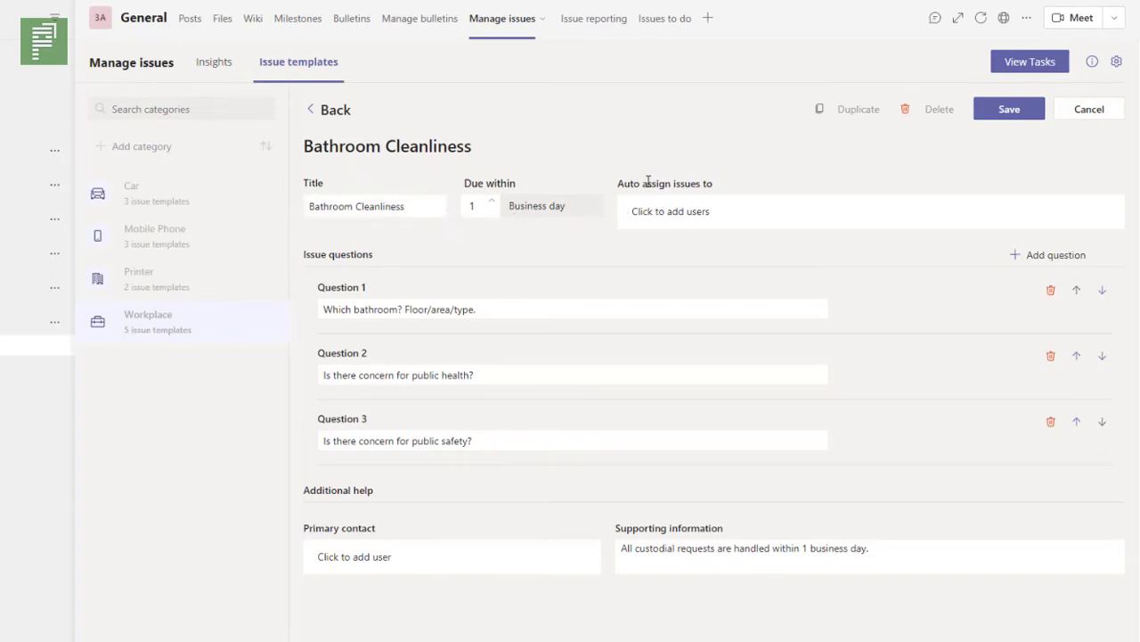
{"action": "left_click_drag", "start_coordinate": [643, 183], "coordinate": [699, 184]}
{"action": "left_click", "coordinate": [689, 188]}
{"action": "left_click", "coordinate": [1065, 110]}
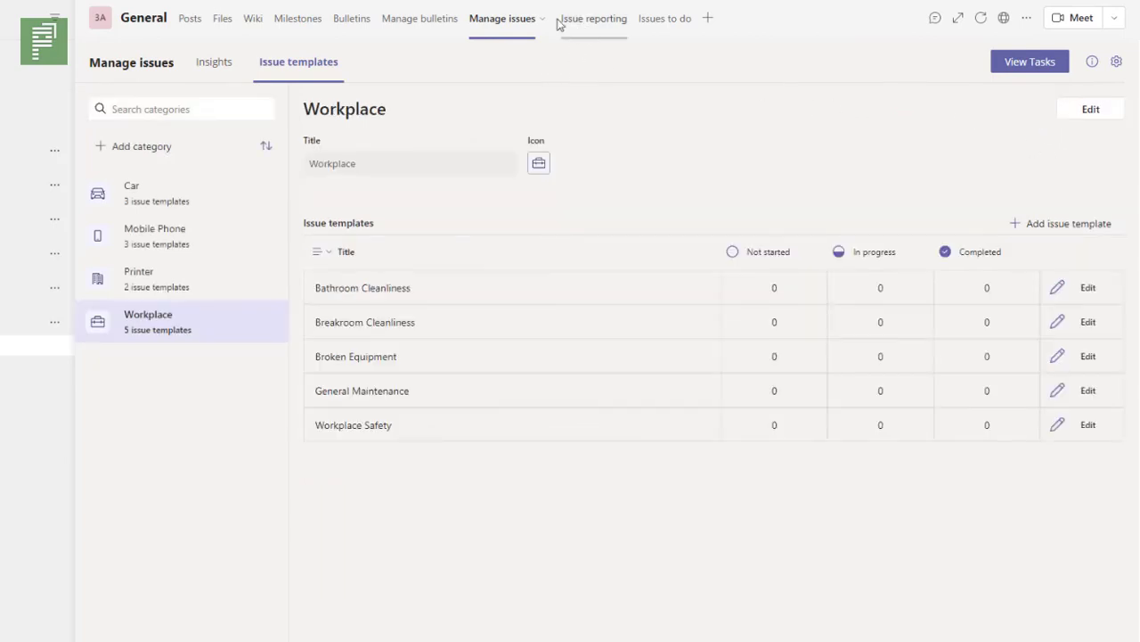
- Try to view the linked Tasks plan from Manage issues, and go to the Issue reporting home page
{"action": "left_click", "coordinate": [1011, 68]}
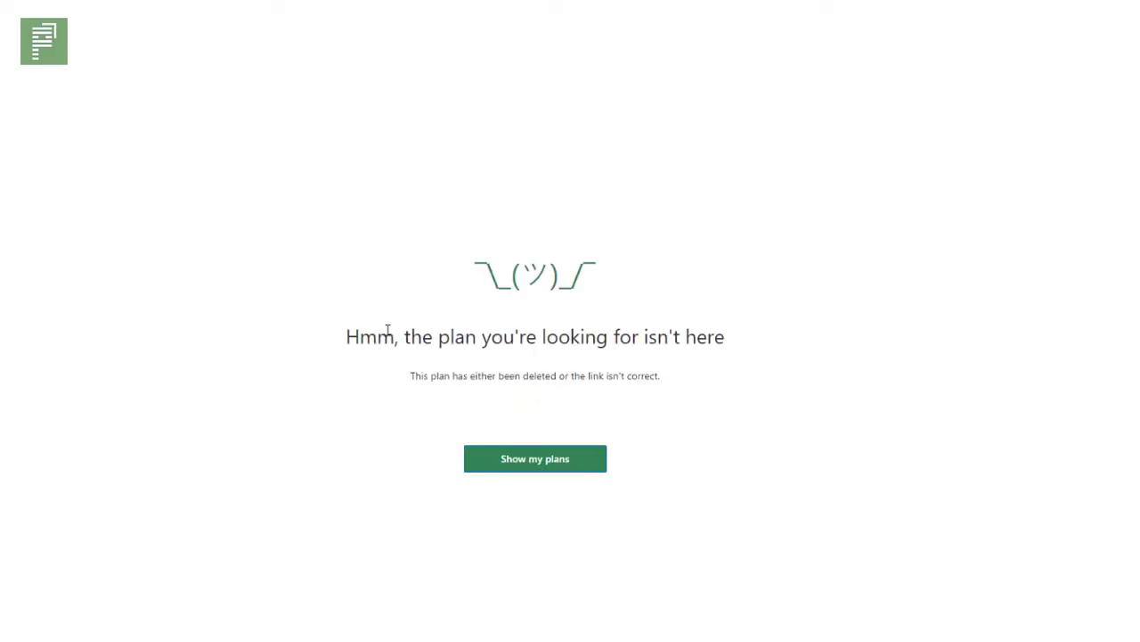
{"action": "left_click_drag", "start_coordinate": [393, 336], "coordinate": [686, 337]}
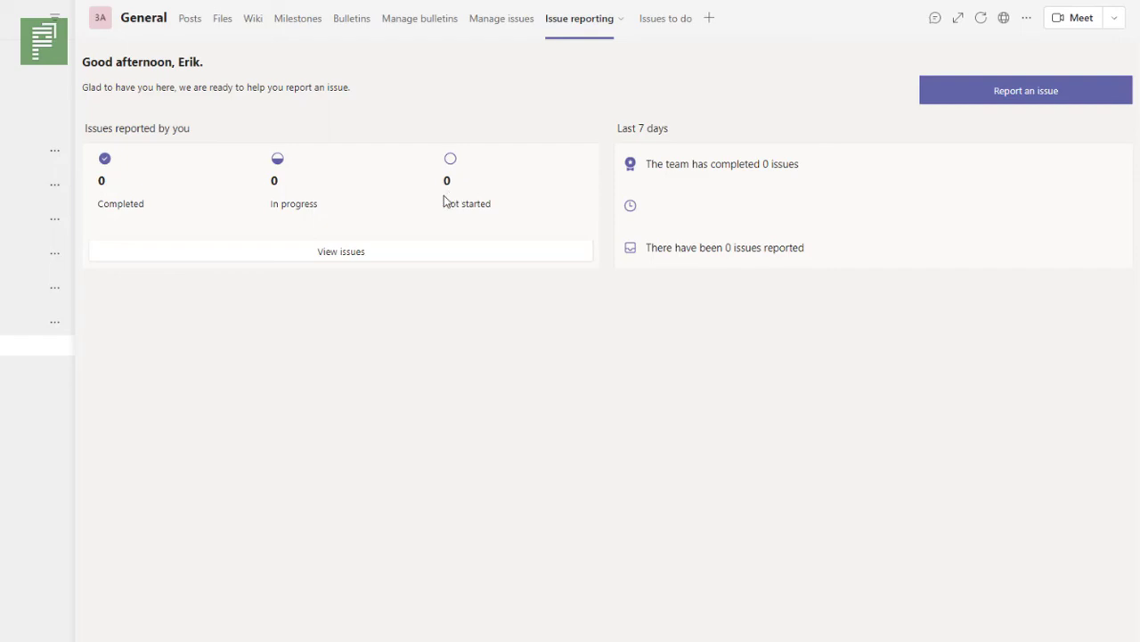
{"action": "left_click_drag", "start_coordinate": [176, 62], "coordinate": [198, 61]}
- Start a new Mobile Phone issue report of type "Screen is Cracked" and fill in its location using GPS
{"action": "left_click", "coordinate": [935, 98]}
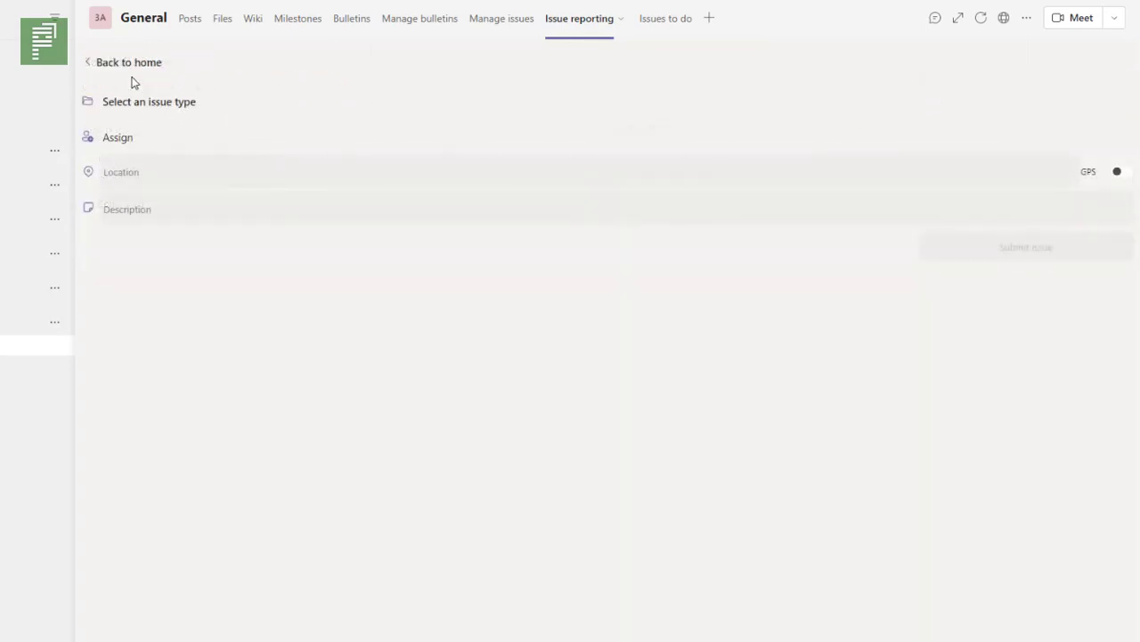
{"action": "left_click", "coordinate": [106, 101]}
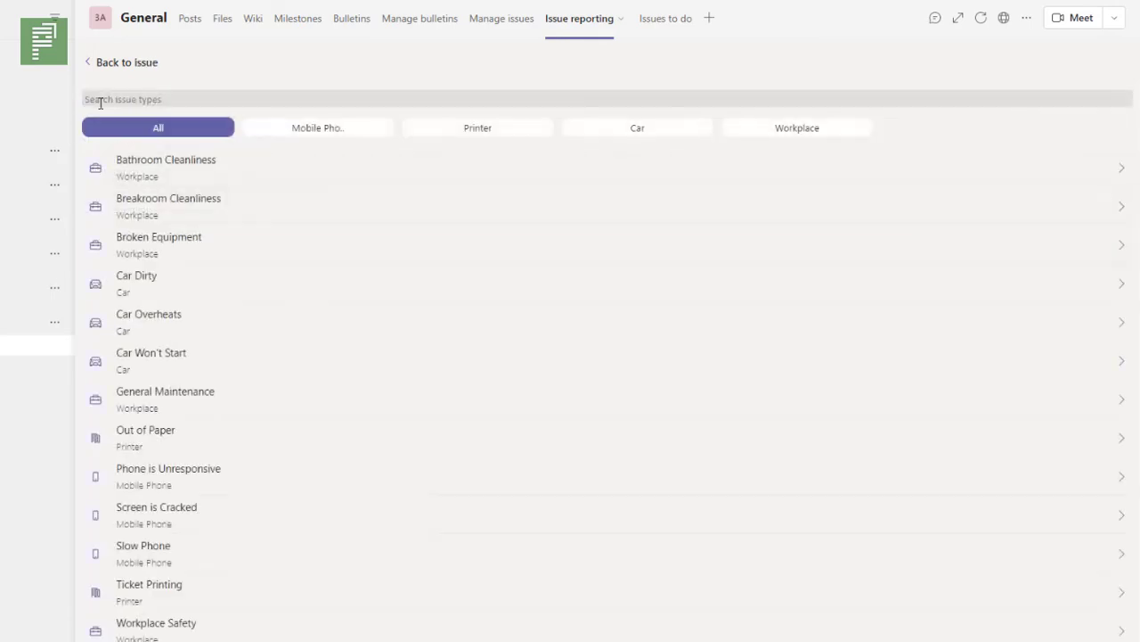
{"action": "left_click", "coordinate": [302, 132]}
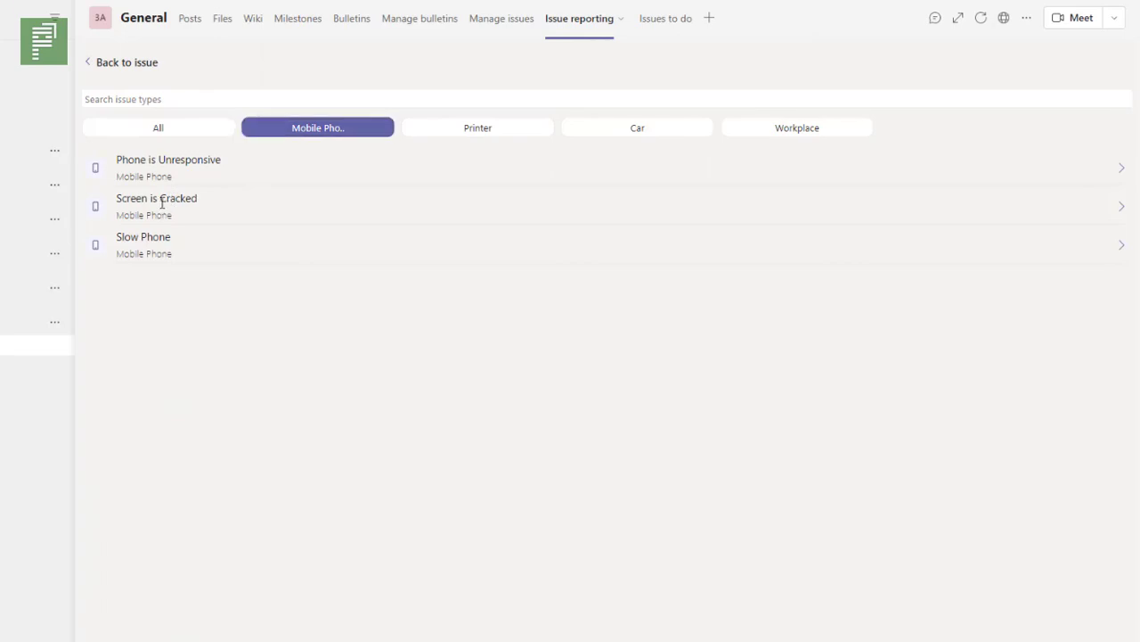
{"action": "left_click", "coordinate": [161, 200]}
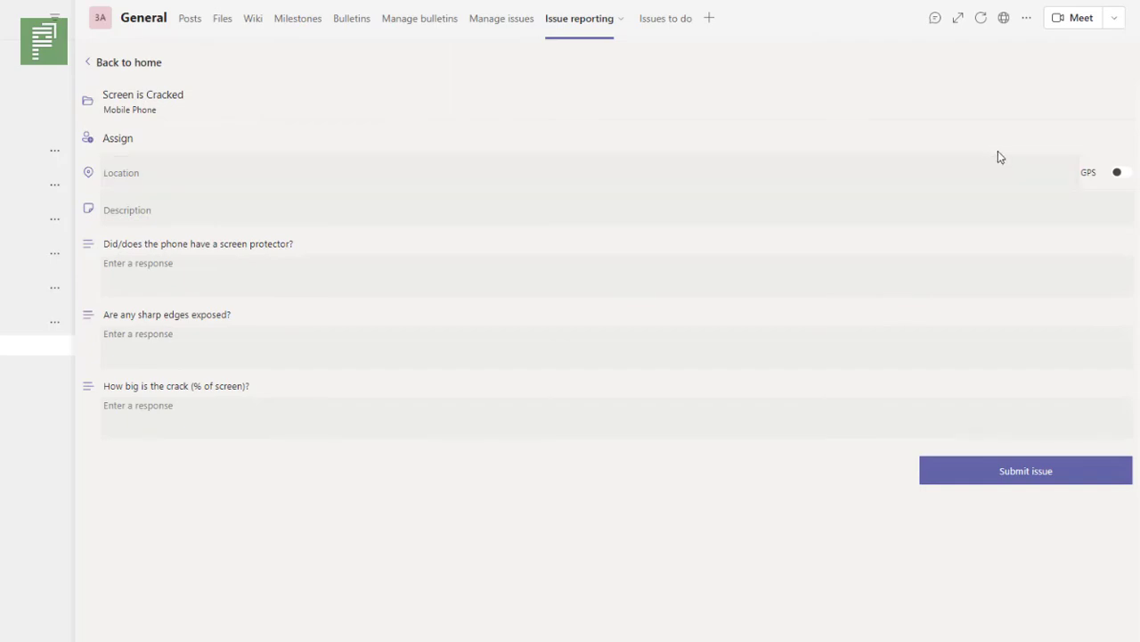
{"action": "left_click", "coordinate": [1119, 174]}
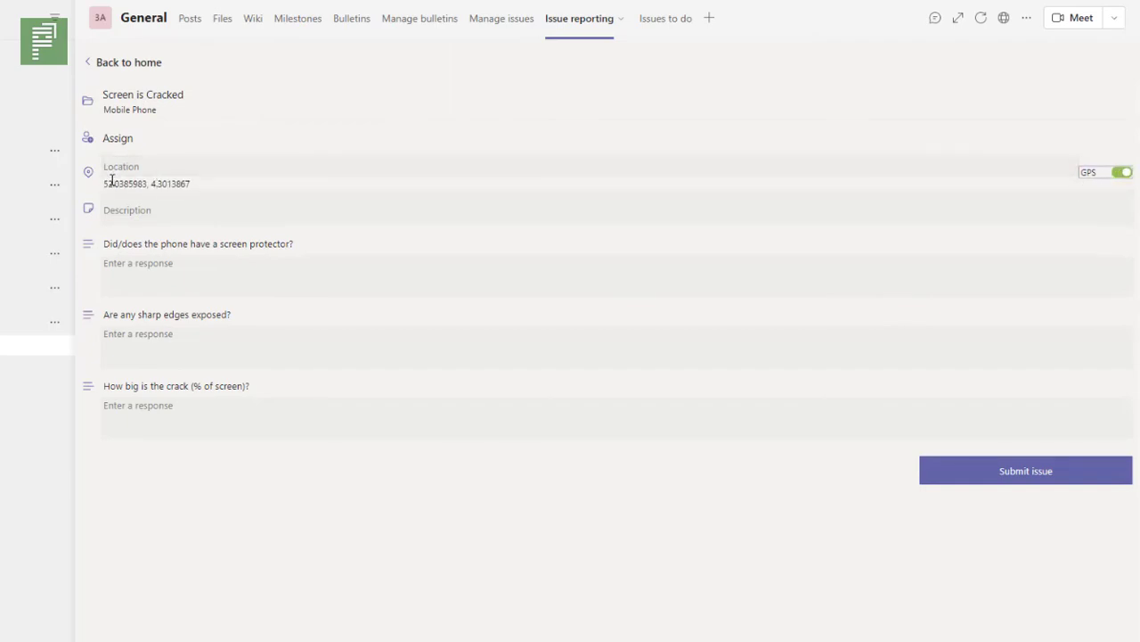
{"action": "left_click_drag", "start_coordinate": [113, 181], "coordinate": [181, 174]}
{"action": "left_click", "coordinate": [183, 182]}
- Answer the screen protector question with "Nope", sharp edges with "No I'm safe" and crack size with "25%", and submit the issue
{"action": "left_click", "coordinate": [262, 258]}
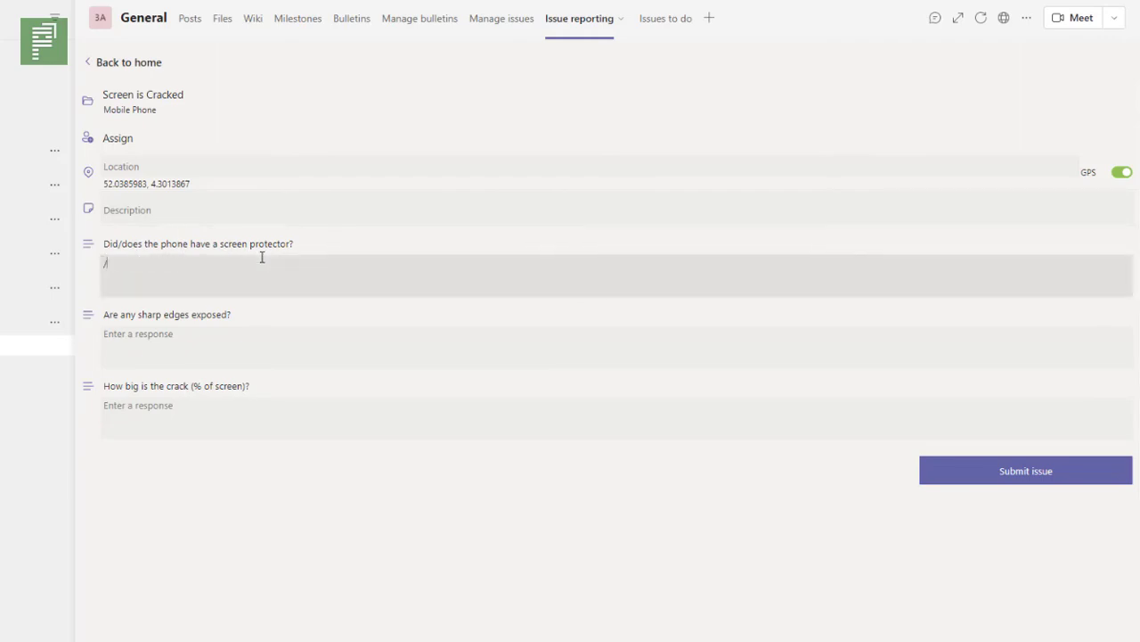
{"action": "type", "text": "/Nope"}
{"action": "key", "text": "BackSpace"}
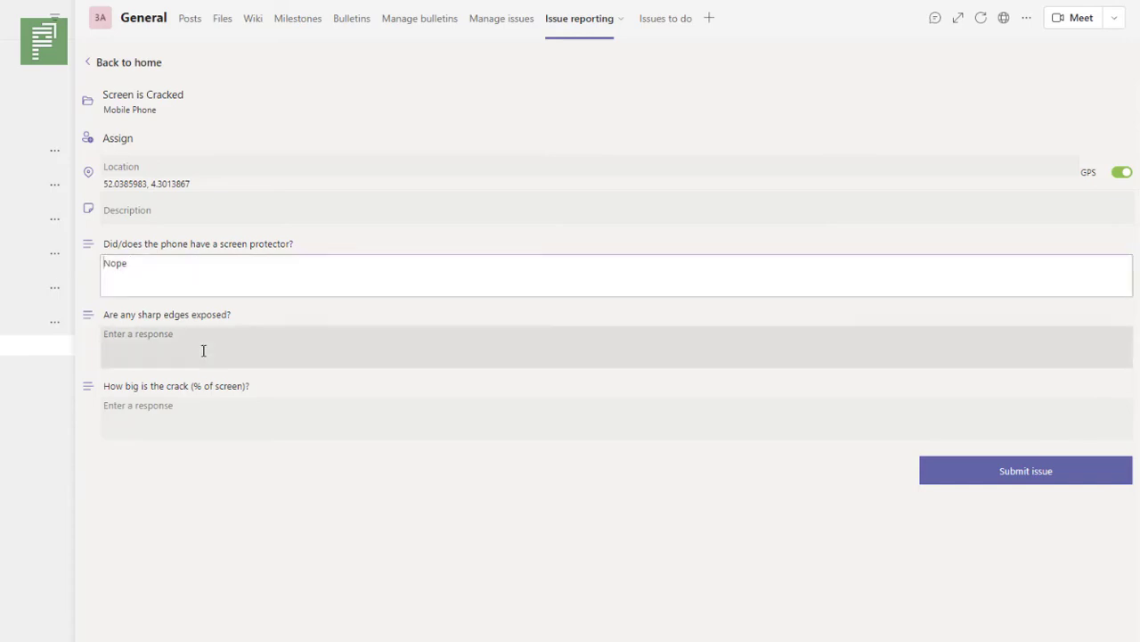
{"action": "left_click", "coordinate": [204, 351]}
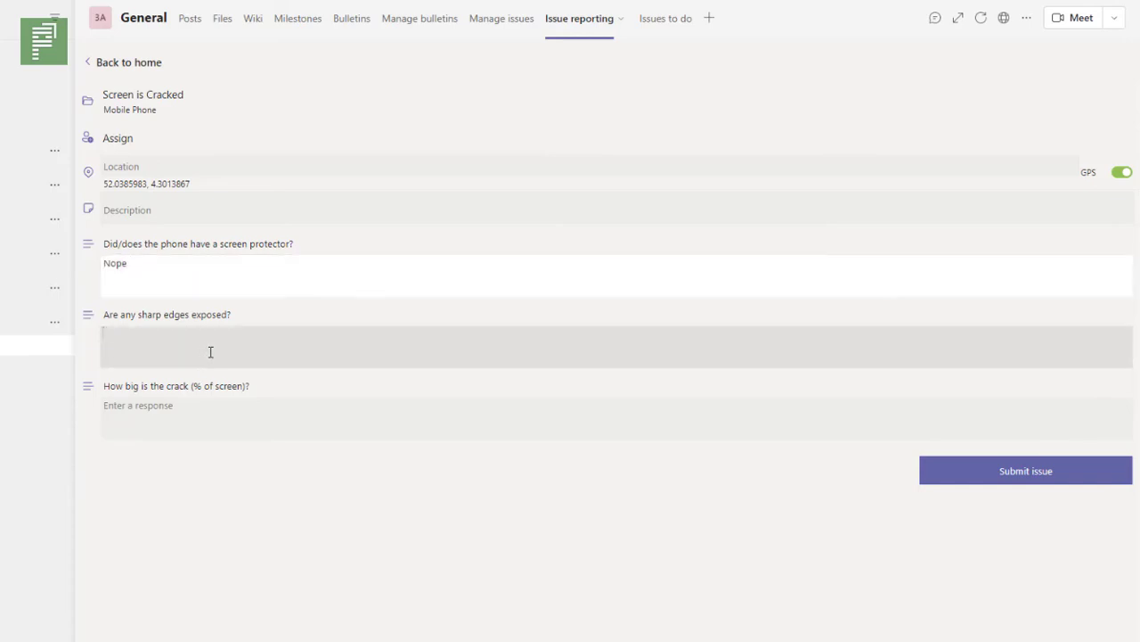
{"action": "type", "text": "Y"}
{"action": "key", "text": "BackSpace"}
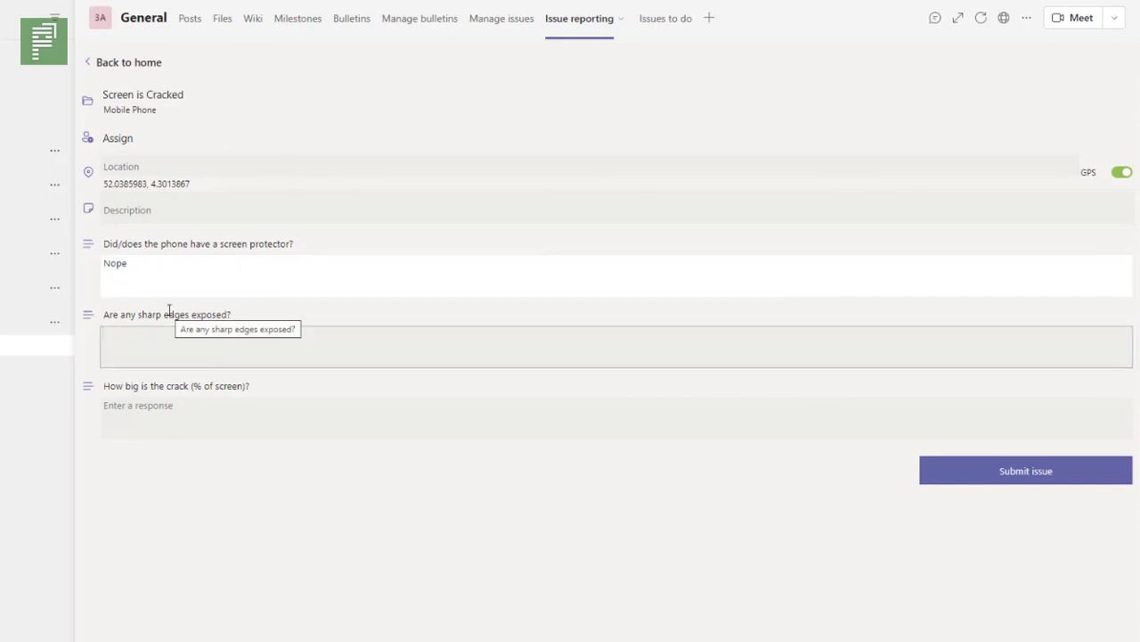
{"action": "type", "text": "No I'm safe"}
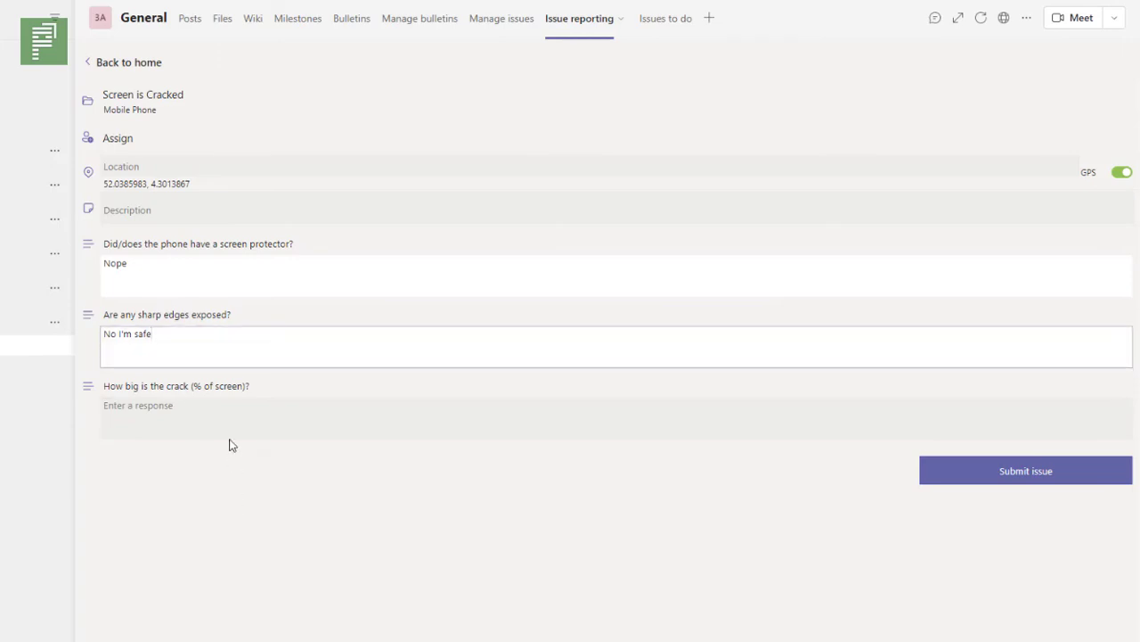
{"action": "left_click", "coordinate": [229, 408]}
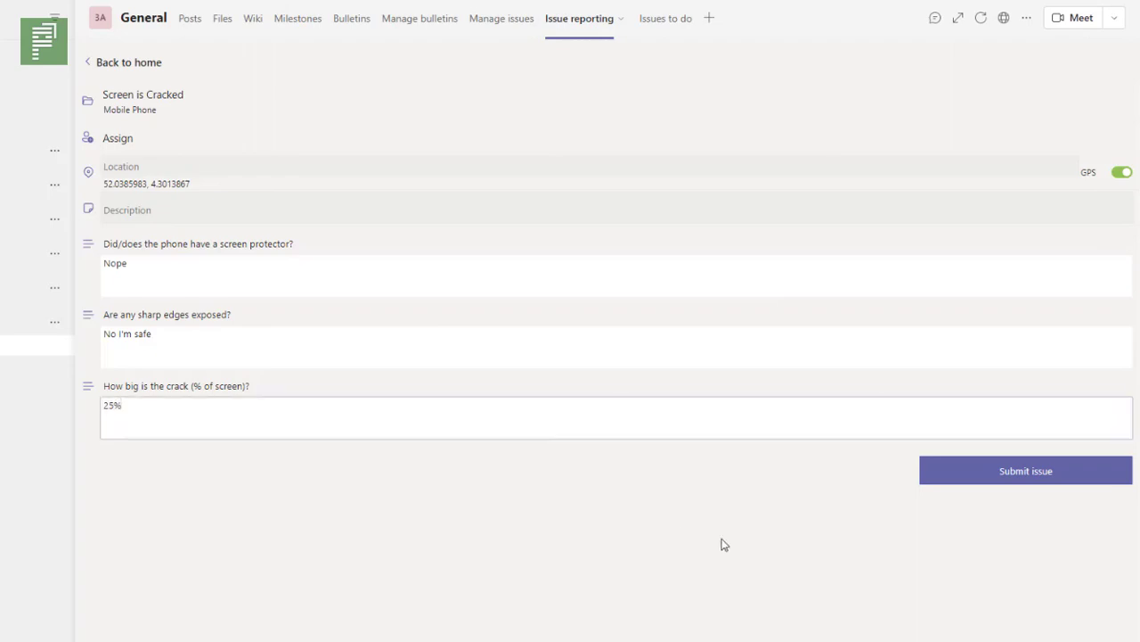
{"action": "left_click", "coordinate": [946, 487]}
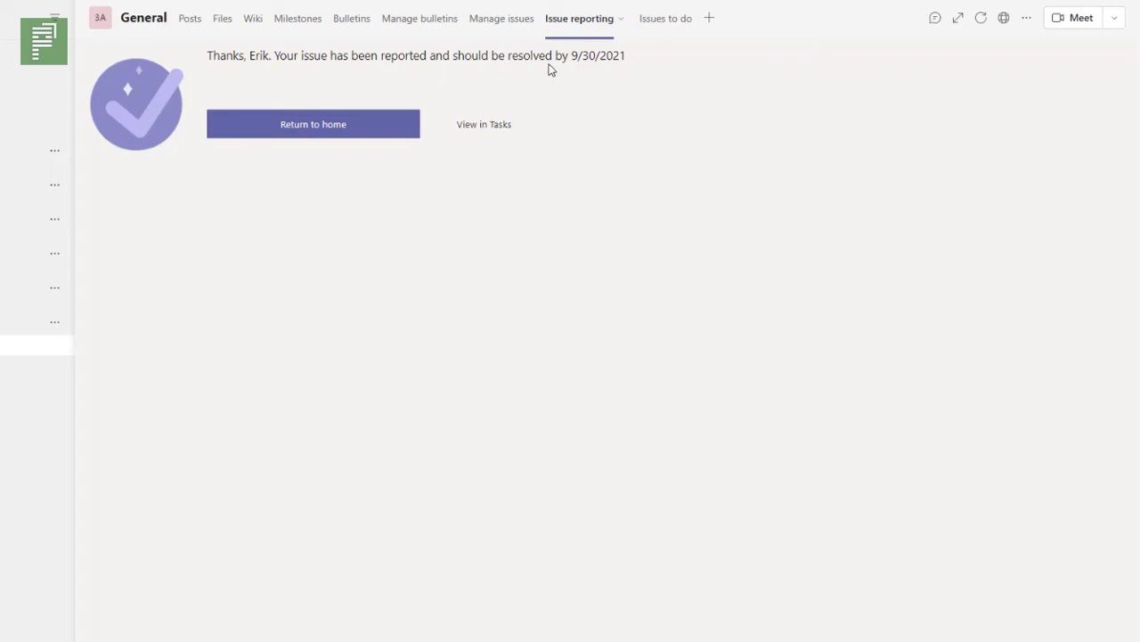
- View the reported issue in Tasks, assign it to a colleague outside the plan, add that person to the plan and close the task
{"action": "left_click_drag", "start_coordinate": [565, 62], "coordinate": [626, 69]}
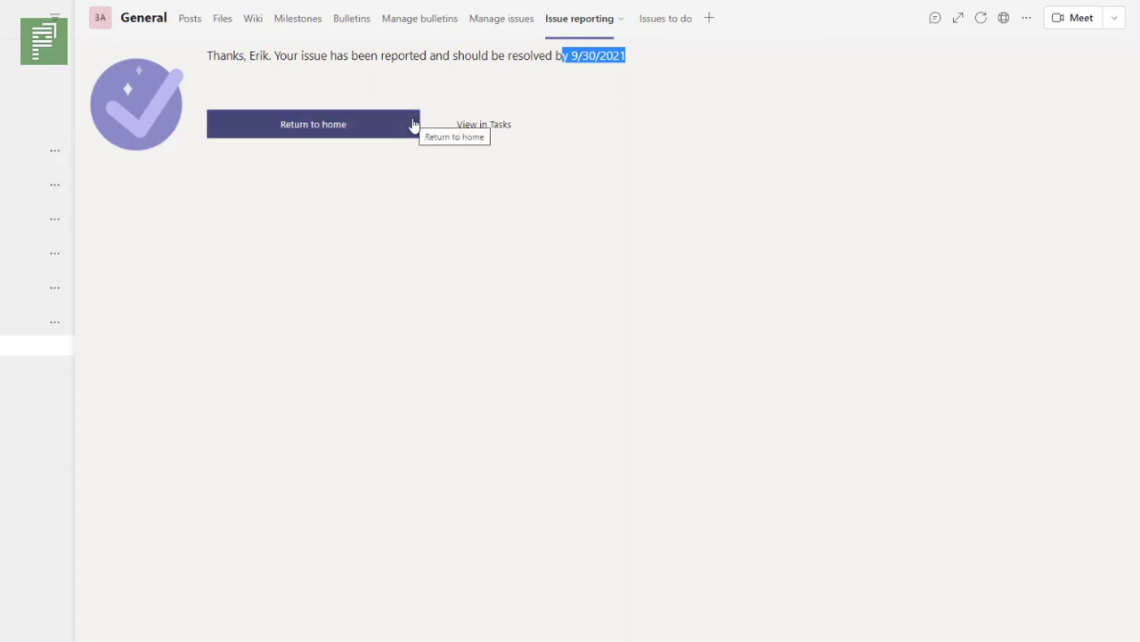
{"action": "left_click", "coordinate": [501, 126]}
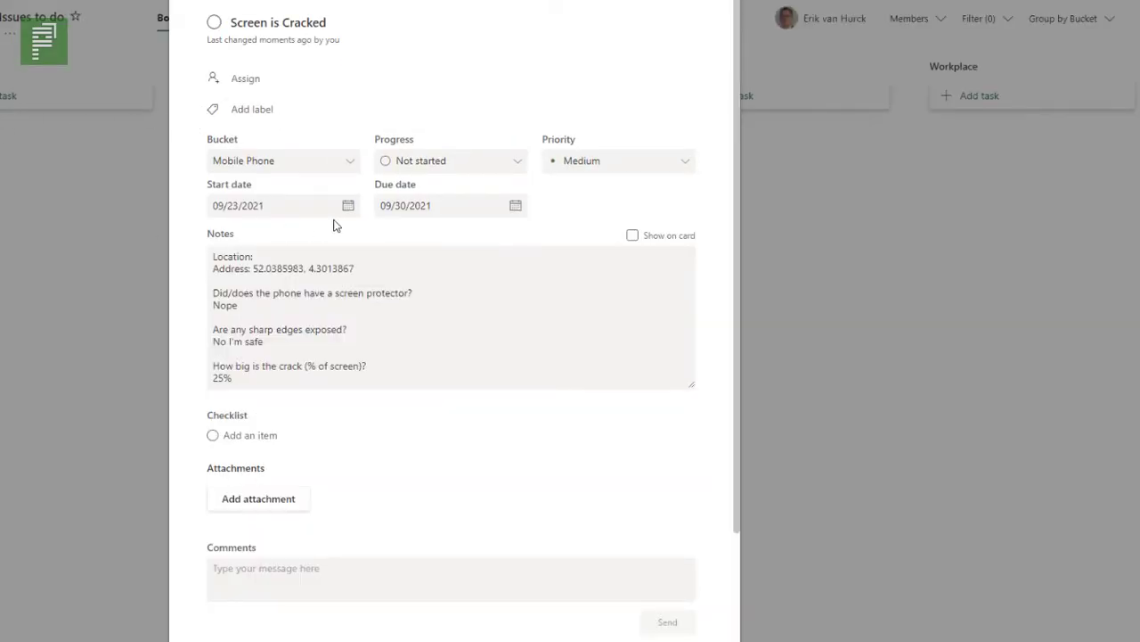
{"action": "left_click", "coordinate": [239, 82]}
{"action": "type", "text": "m"}
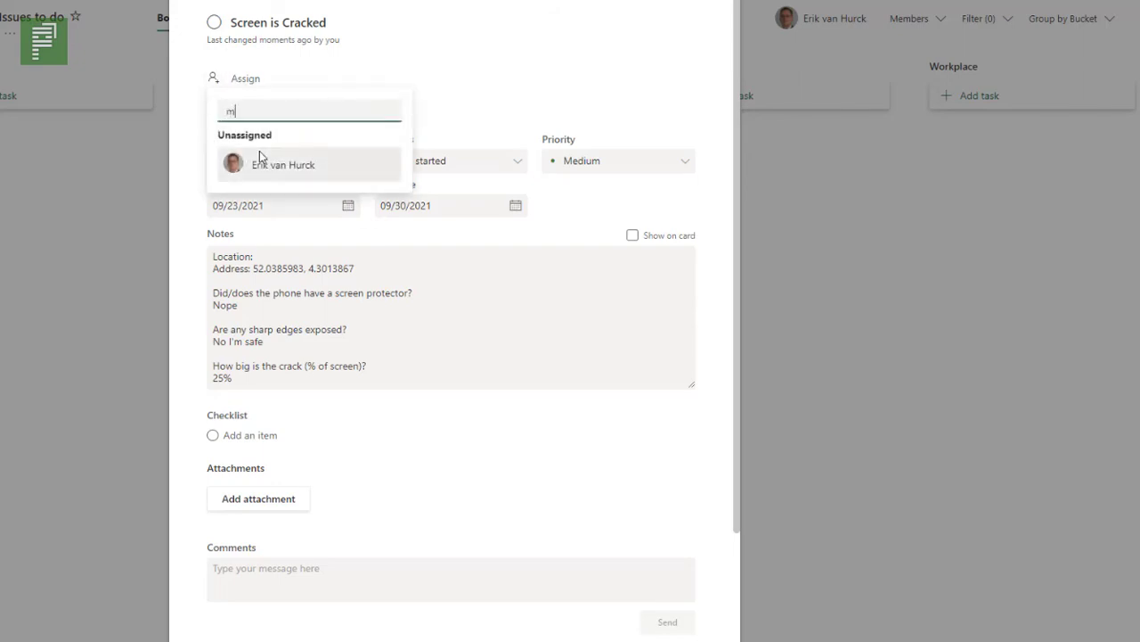
{"action": "type", "text": "irjam"}
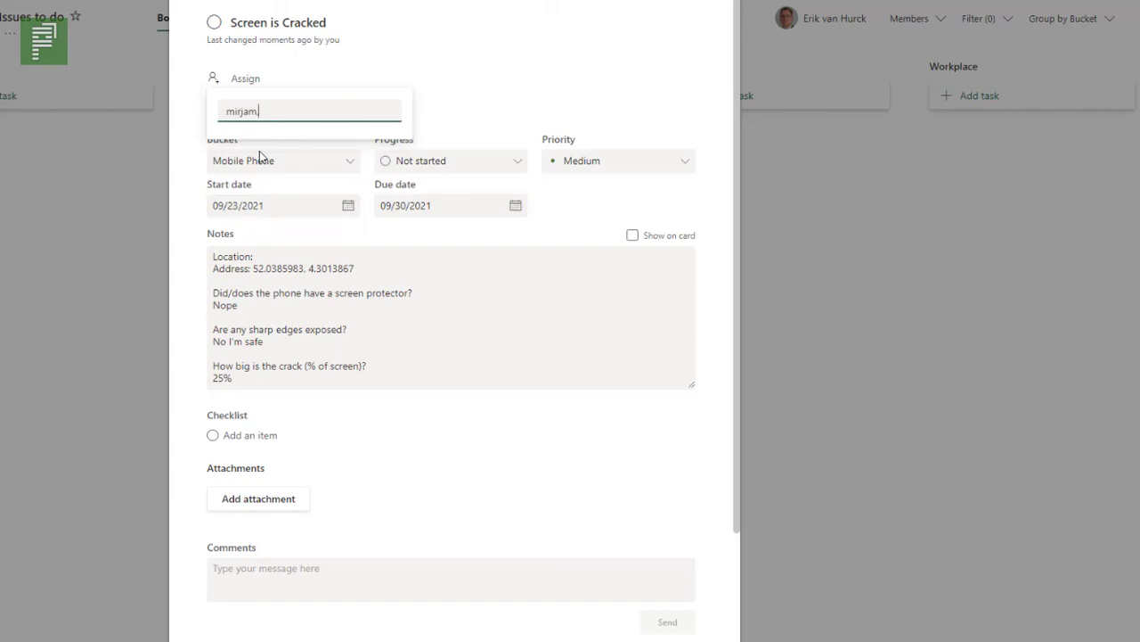
{"action": "left_click", "coordinate": [272, 163]}
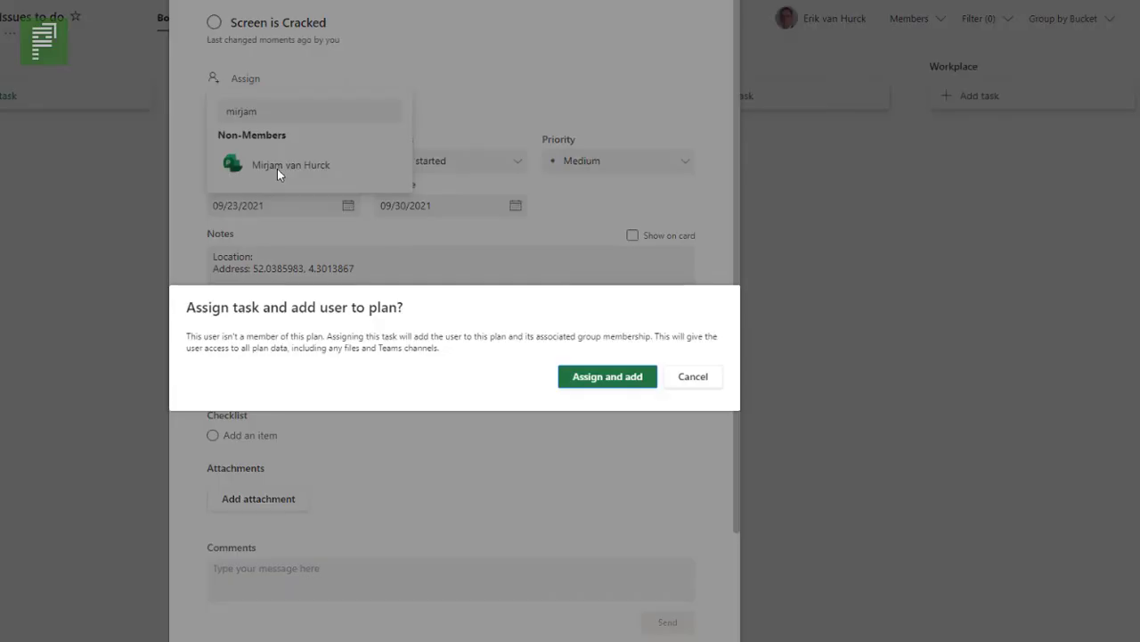
{"action": "left_click", "coordinate": [607, 377]}
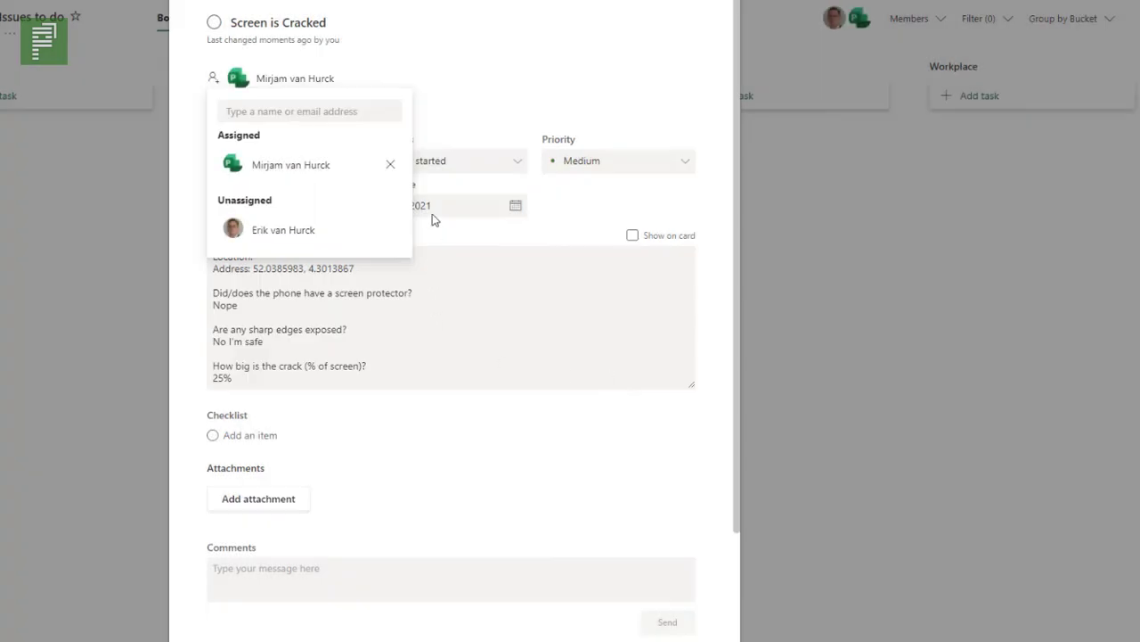
{"action": "left_click", "coordinate": [504, 81]}
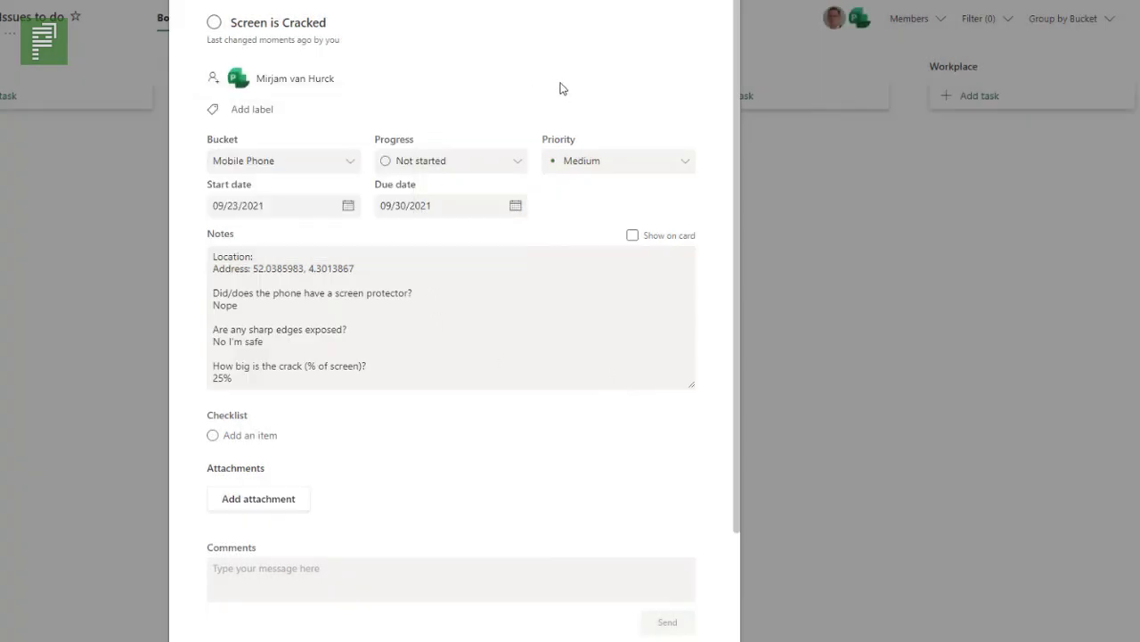
{"action": "left_click", "coordinate": [707, 4]}
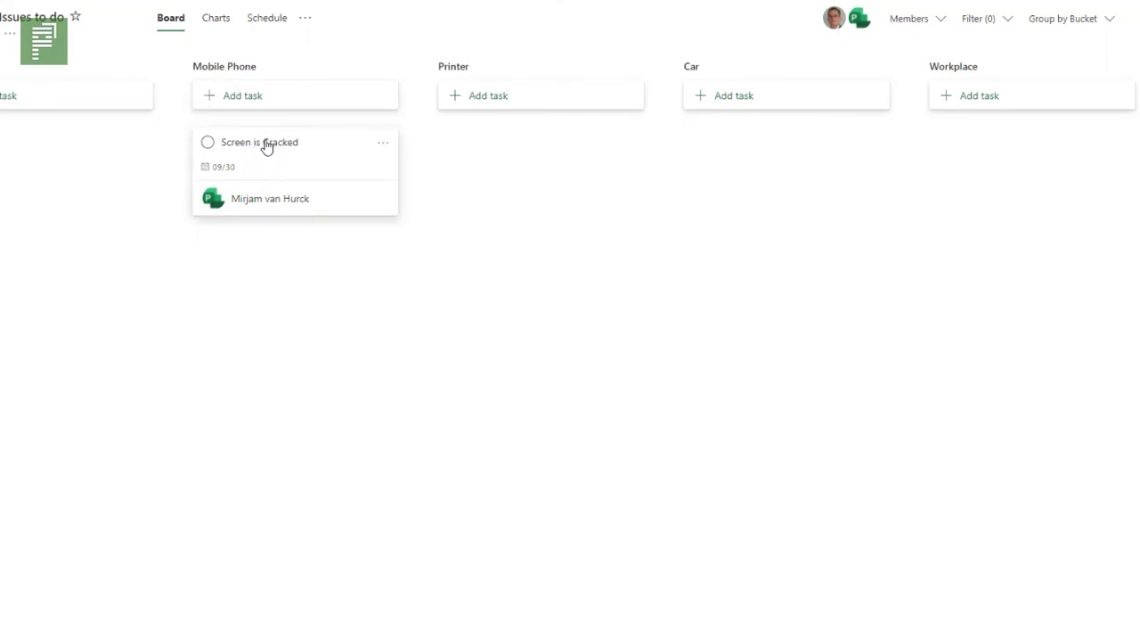
- Mark the "Screen is Cracked" task as complete and return to the Issue reporting home page
{"action": "left_click", "coordinate": [206, 148]}
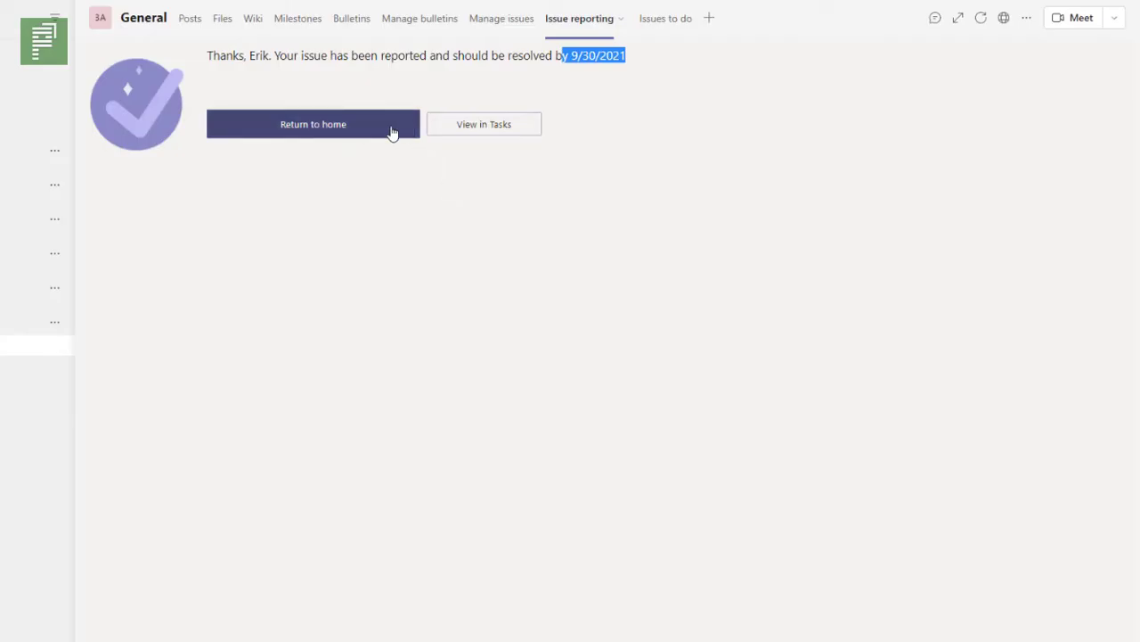
{"action": "left_click", "coordinate": [391, 133]}
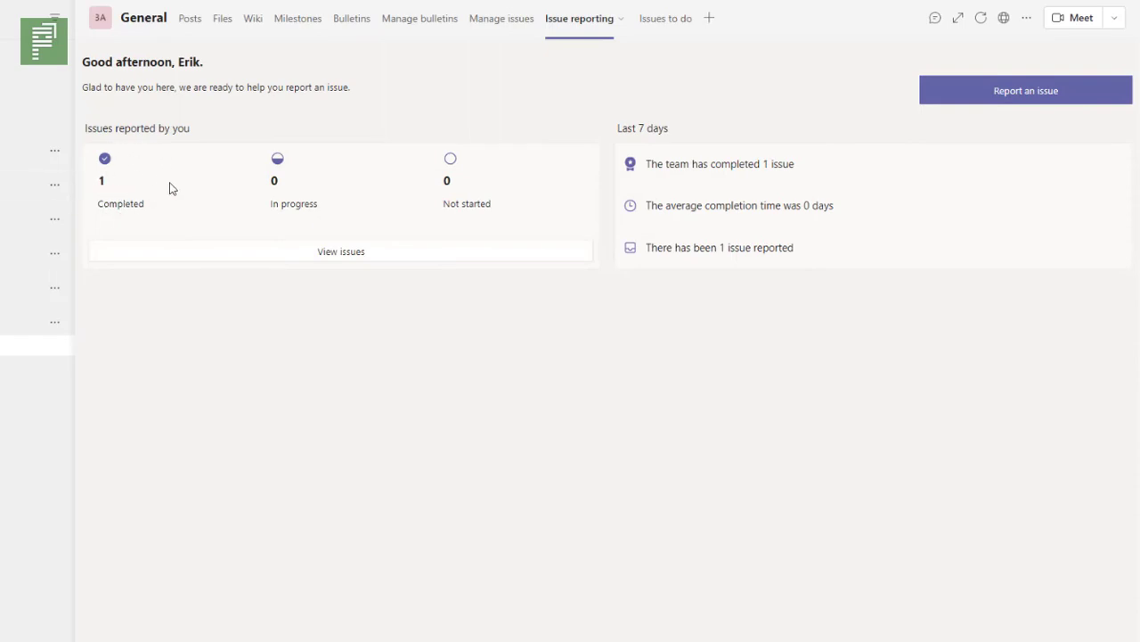
- Open the Manage issues insights, set its introductory message not to show again, and review the issue overview
{"action": "left_click", "coordinate": [496, 21]}
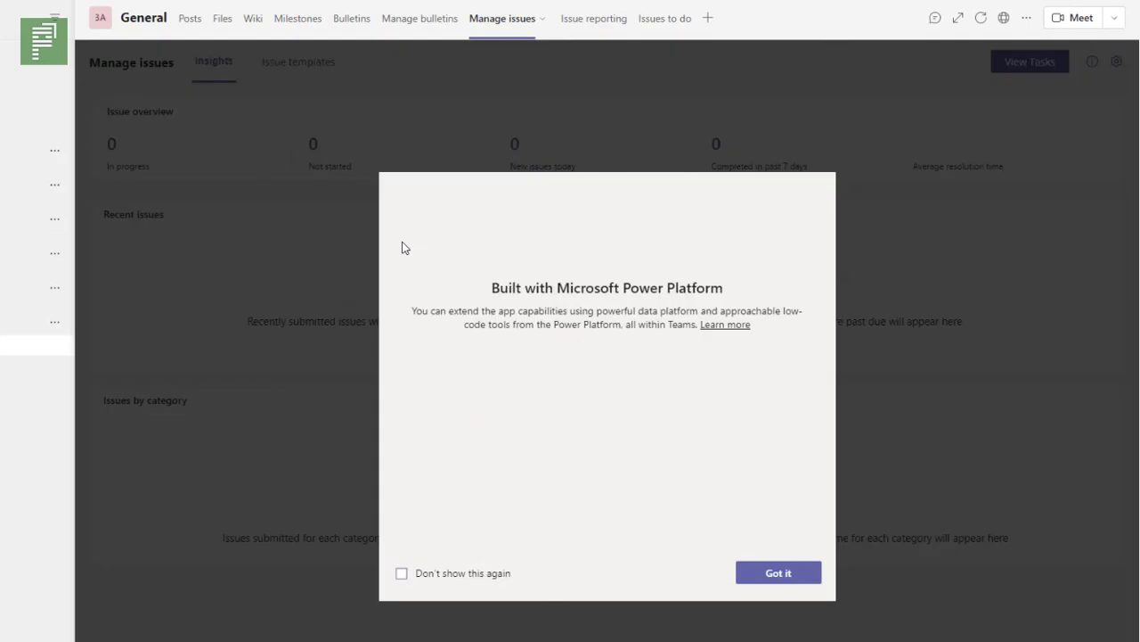
{"action": "left_click", "coordinate": [494, 578]}
{"action": "left_click", "coordinate": [753, 579]}
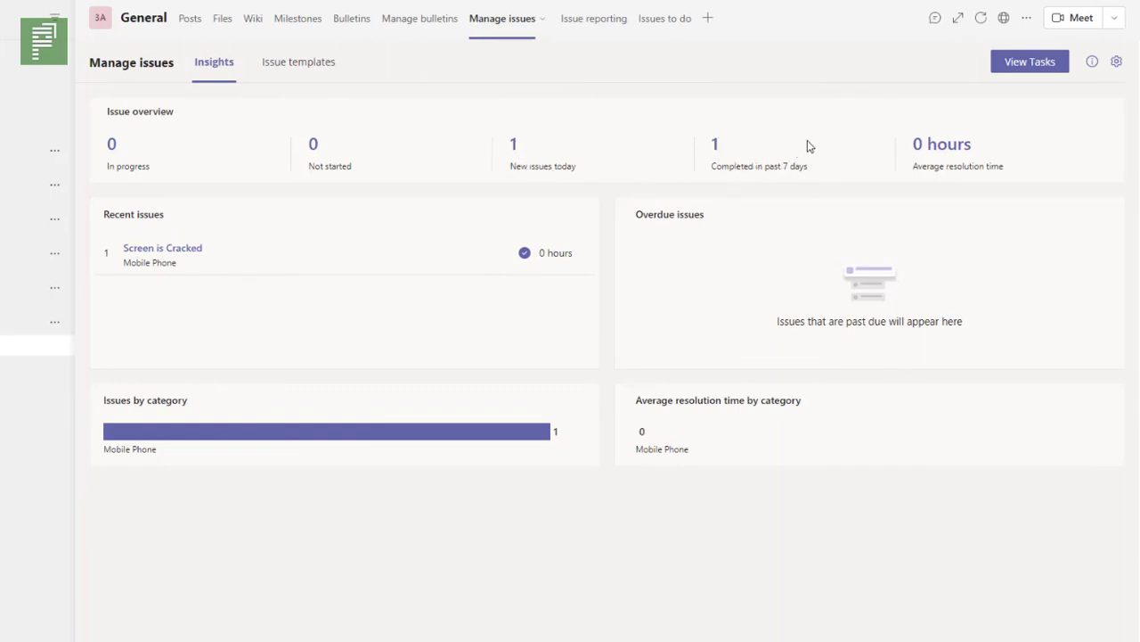
- Start a new Printer issue report of type "Ticket Printing" and assign it to yourself
{"action": "left_click", "coordinate": [585, 27]}
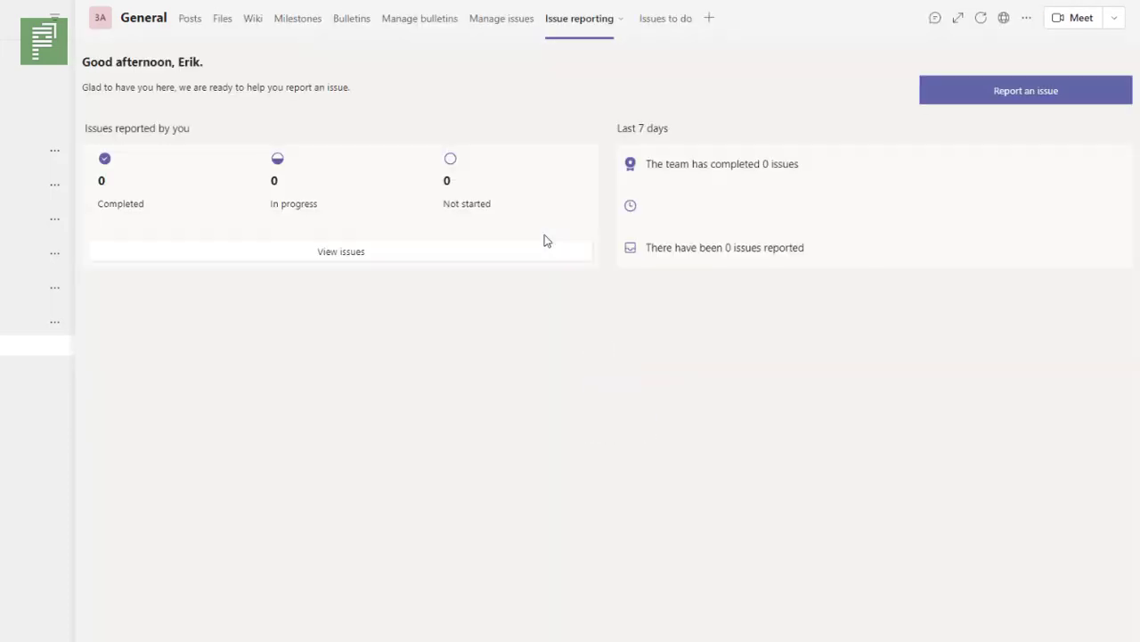
{"action": "left_click", "coordinate": [932, 110]}
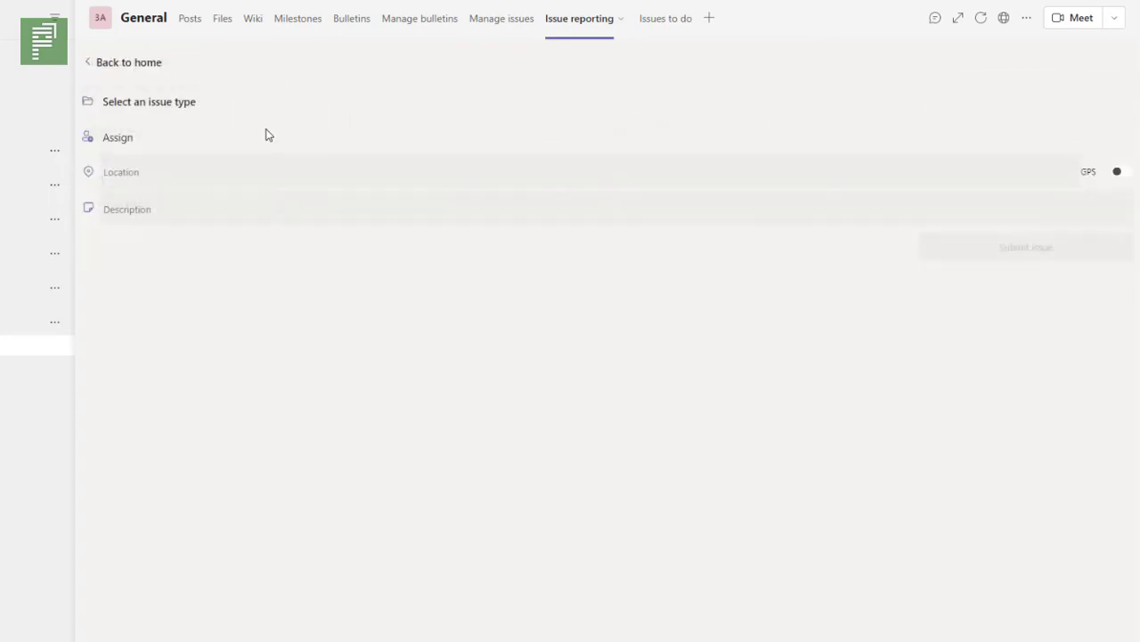
{"action": "left_click", "coordinate": [141, 112]}
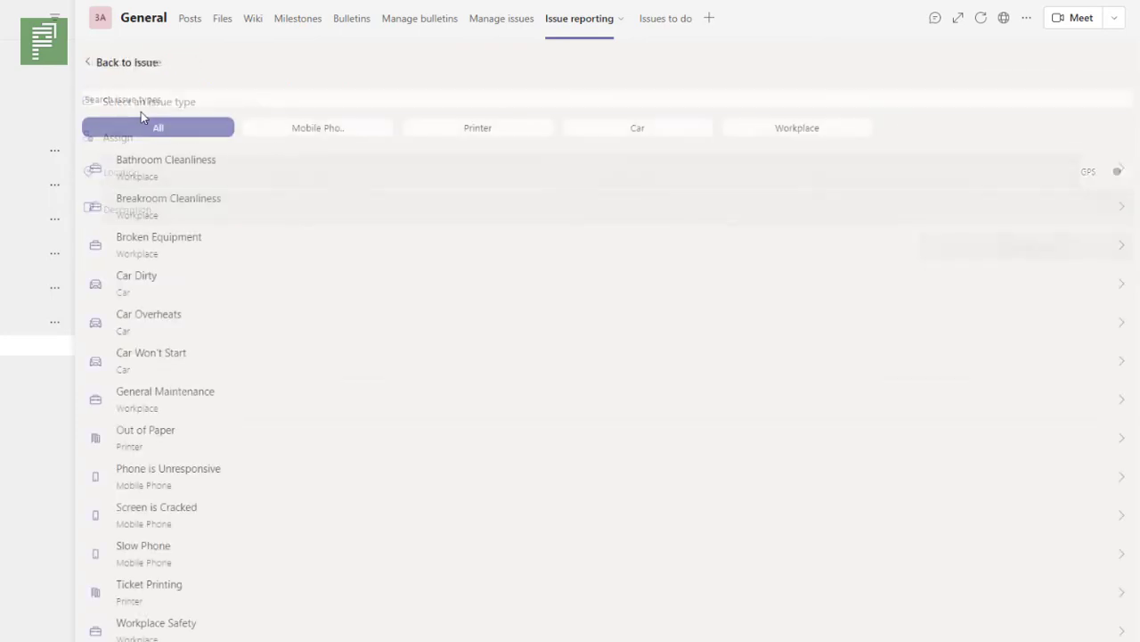
{"action": "left_click", "coordinate": [442, 136]}
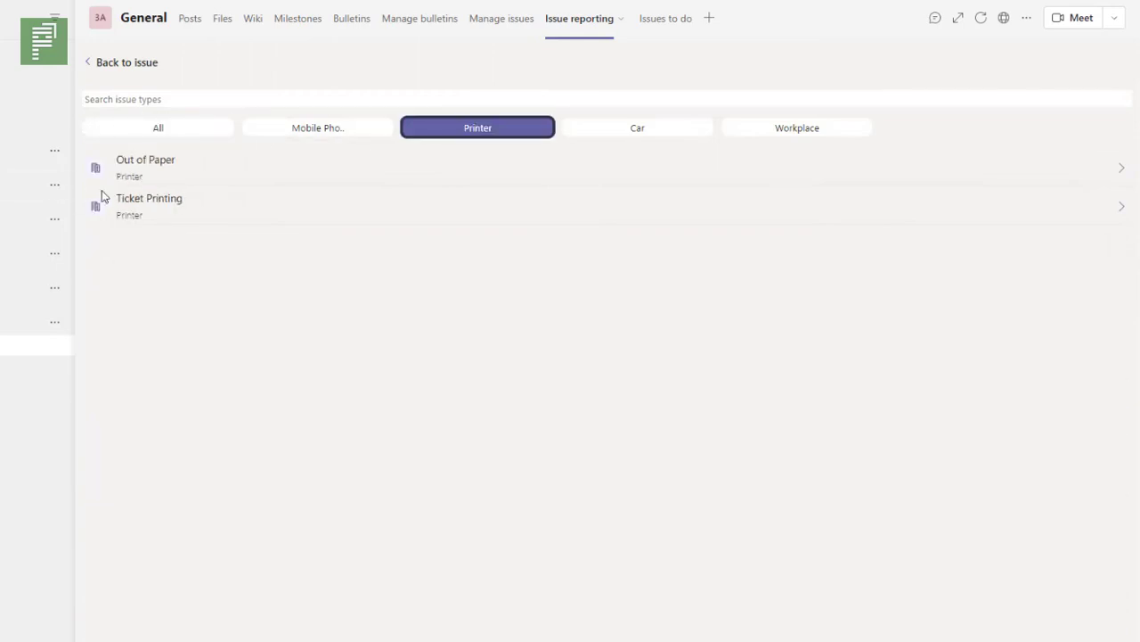
{"action": "left_click", "coordinate": [138, 197]}
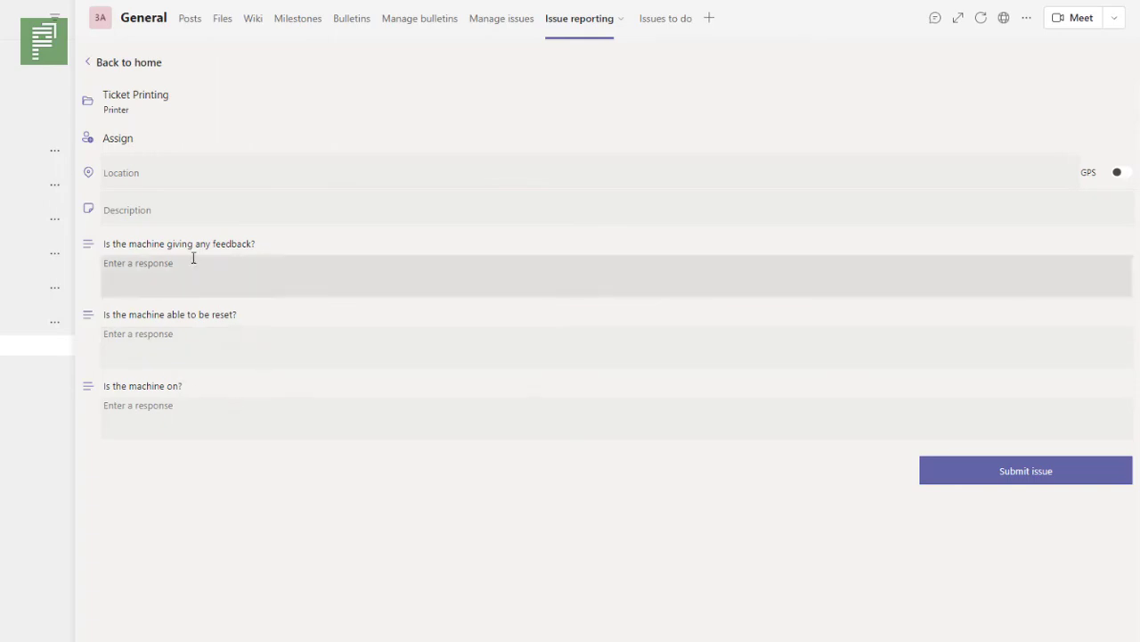
{"action": "left_click", "coordinate": [125, 138]}
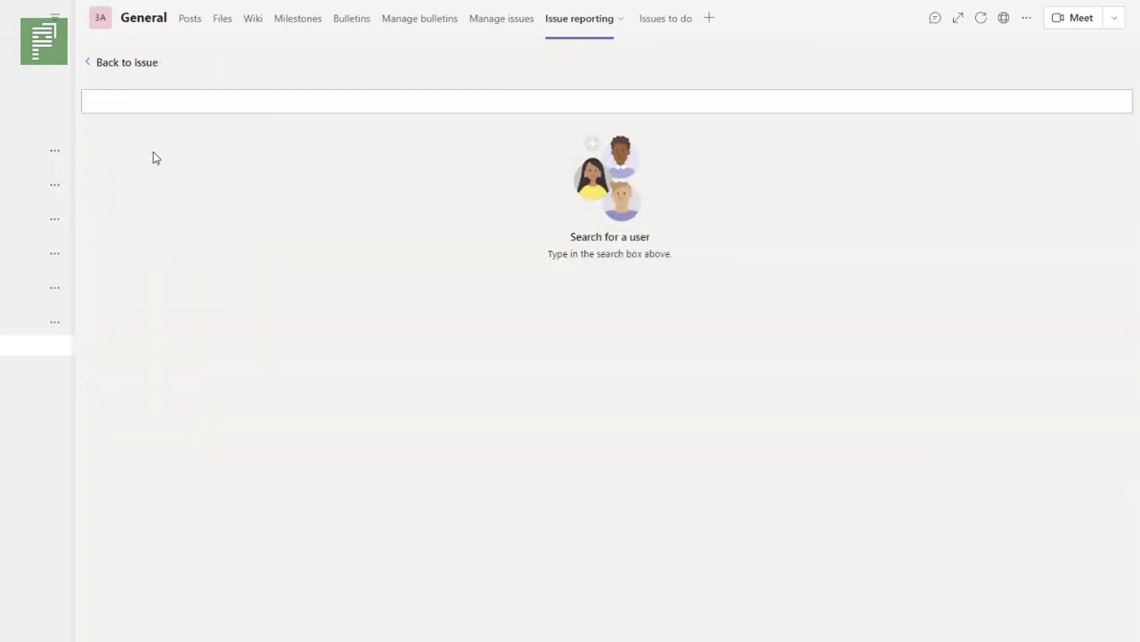
{"action": "type", "text": "erik"}
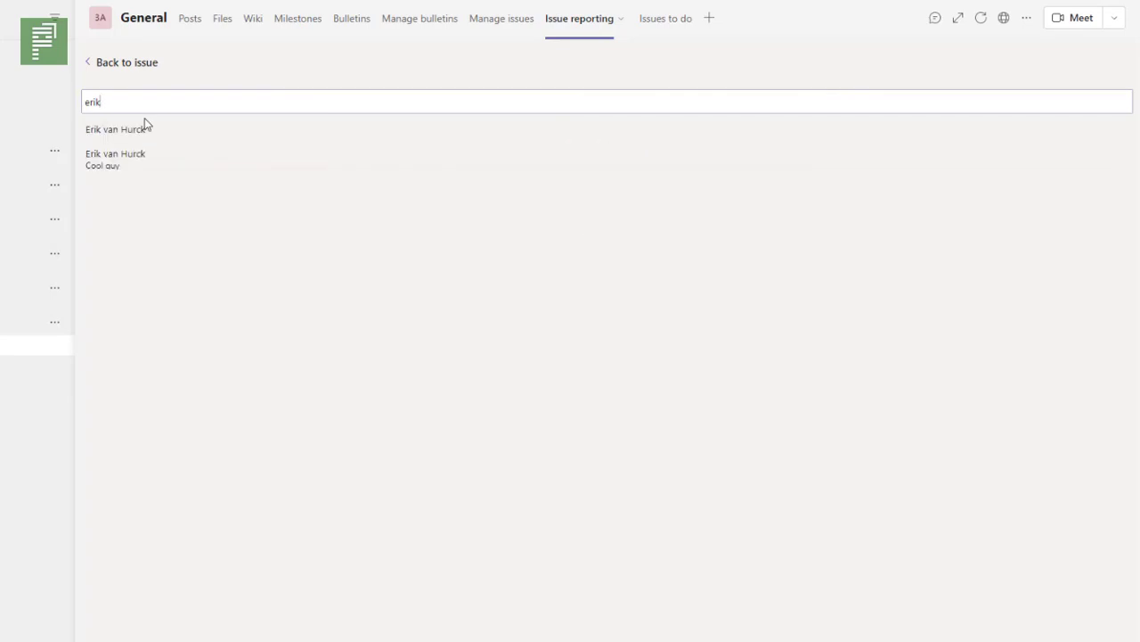
{"action": "left_click", "coordinate": [140, 131]}
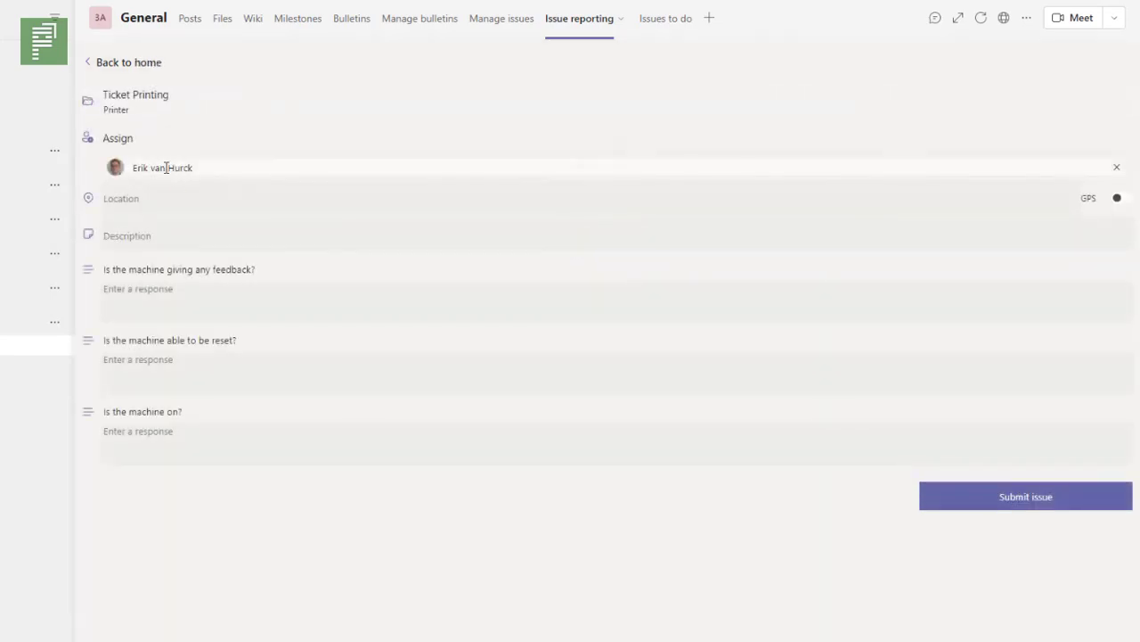
- Set the issue's location to "Zoetermeer", submit it without further answers and return to the Issue reporting home page
{"action": "left_click", "coordinate": [810, 198]}
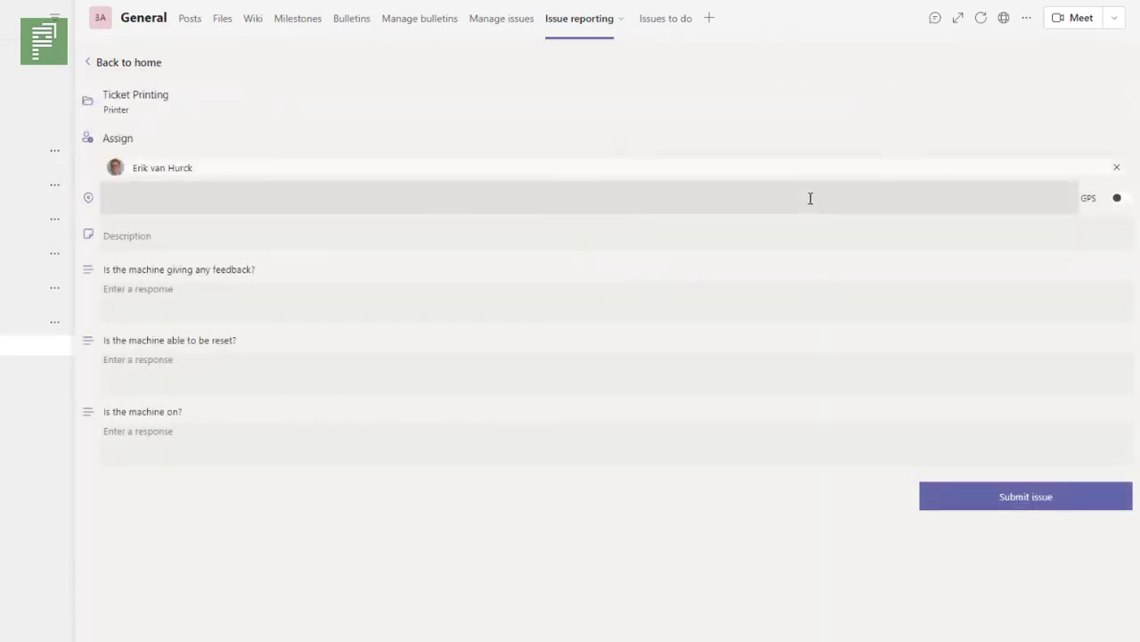
{"action": "type", "text": "Zoetermeer"}
{"action": "left_click", "coordinate": [232, 225]}
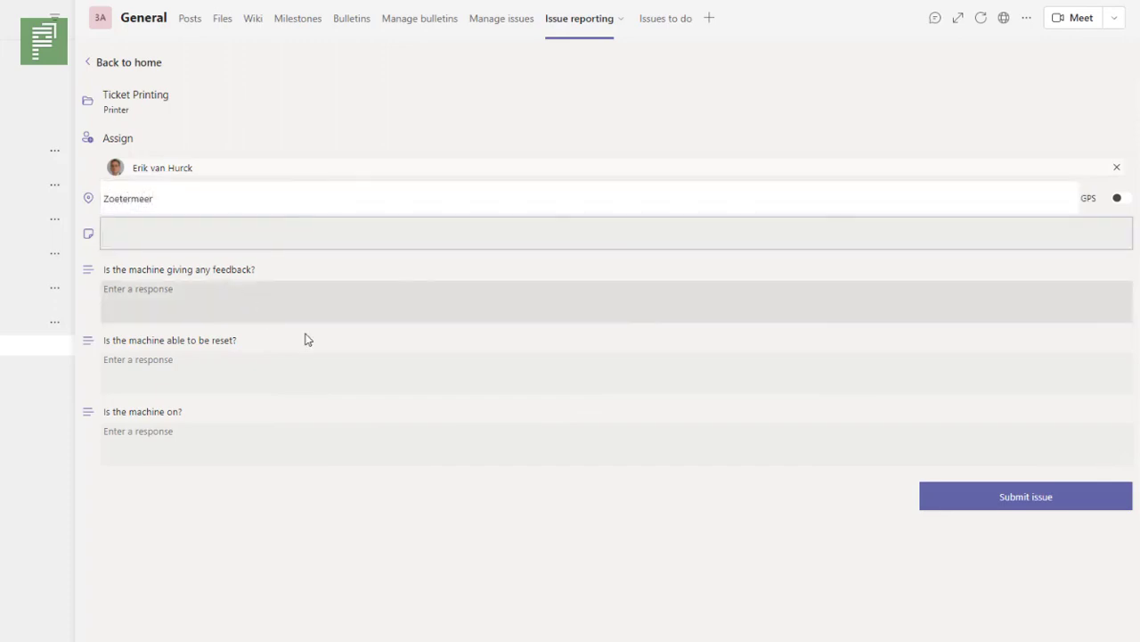
{"action": "left_click", "coordinate": [1047, 502]}
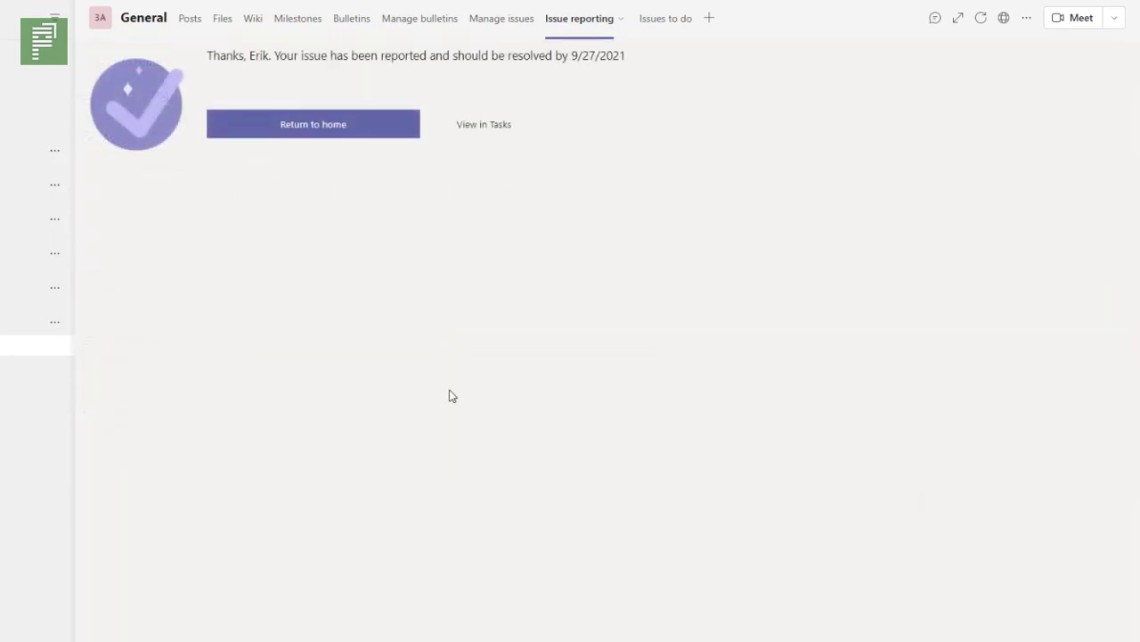
{"action": "left_click", "coordinate": [341, 125]}
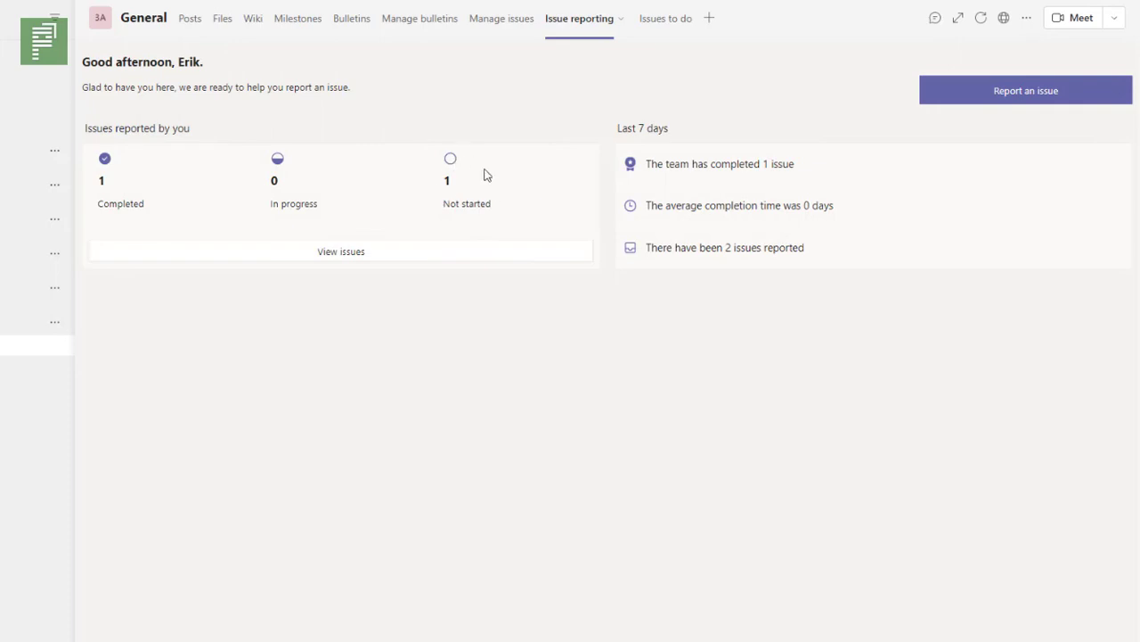
- Report a Car issue of type "Car Dirty" without extra details and return to the Issue reporting home page
{"action": "left_click", "coordinate": [941, 102]}
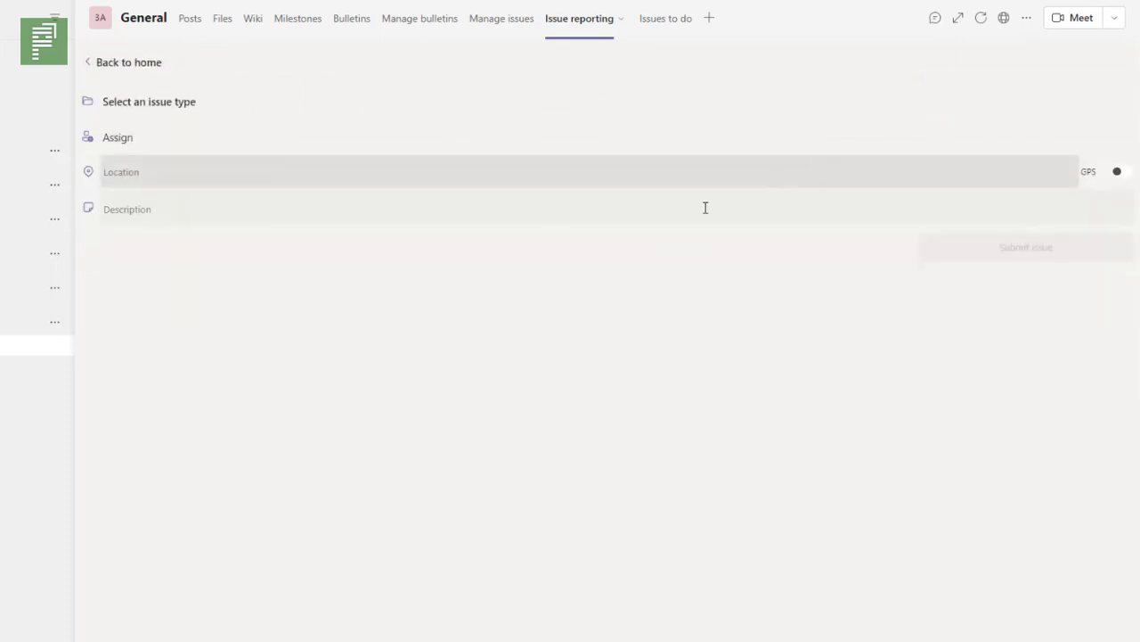
{"action": "left_click", "coordinate": [148, 101]}
{"action": "left_click", "coordinate": [632, 128]}
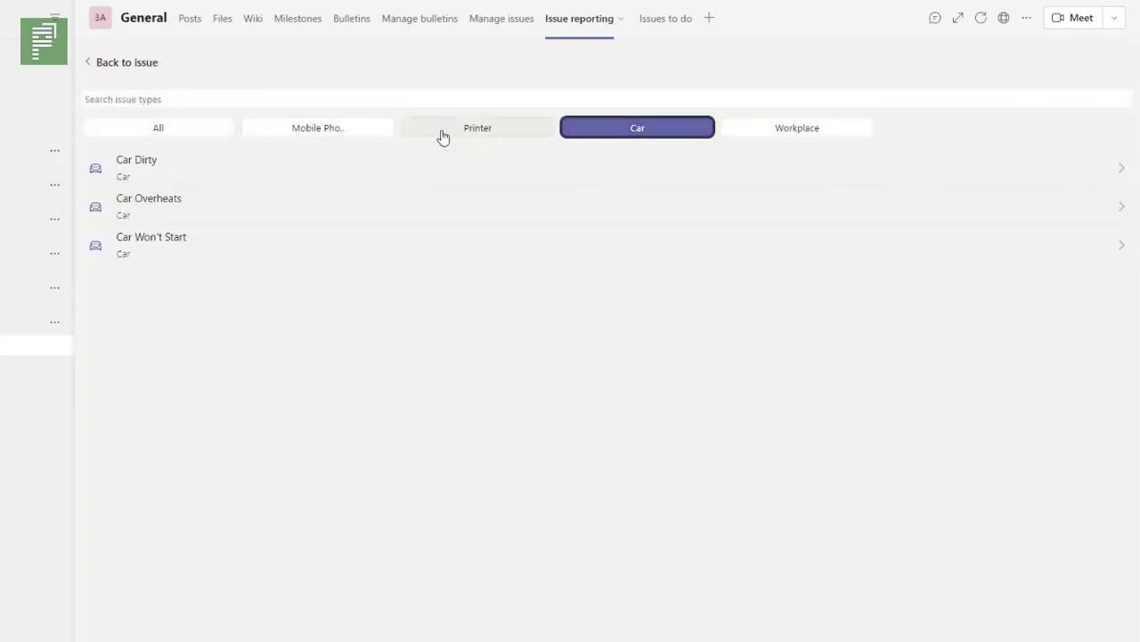
{"action": "left_click", "coordinate": [156, 162]}
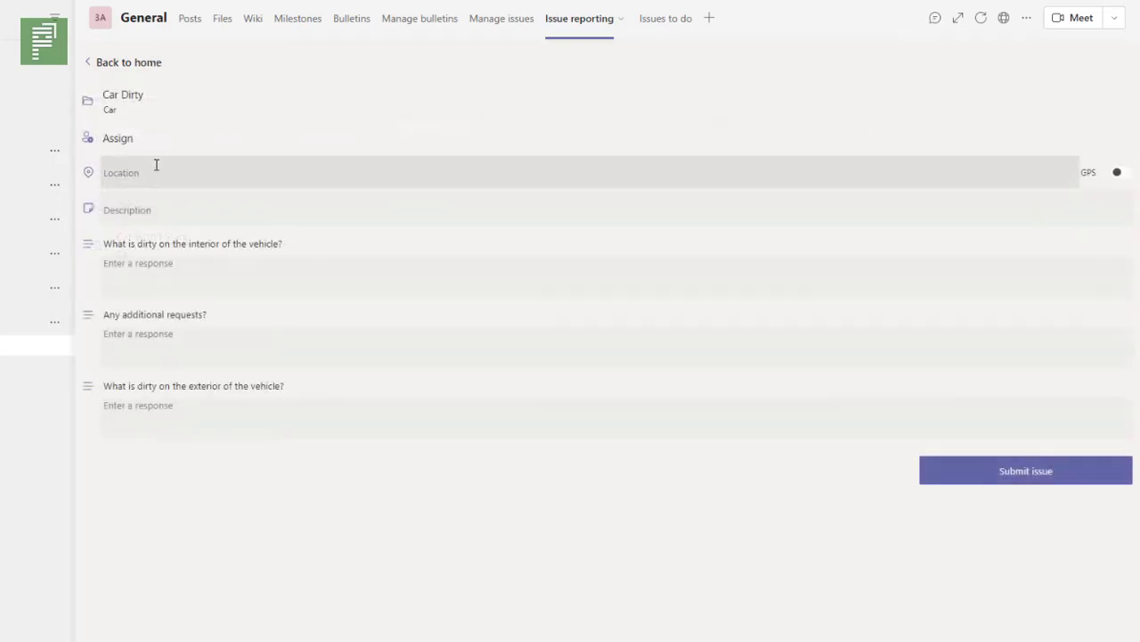
{"action": "left_click", "coordinate": [983, 475]}
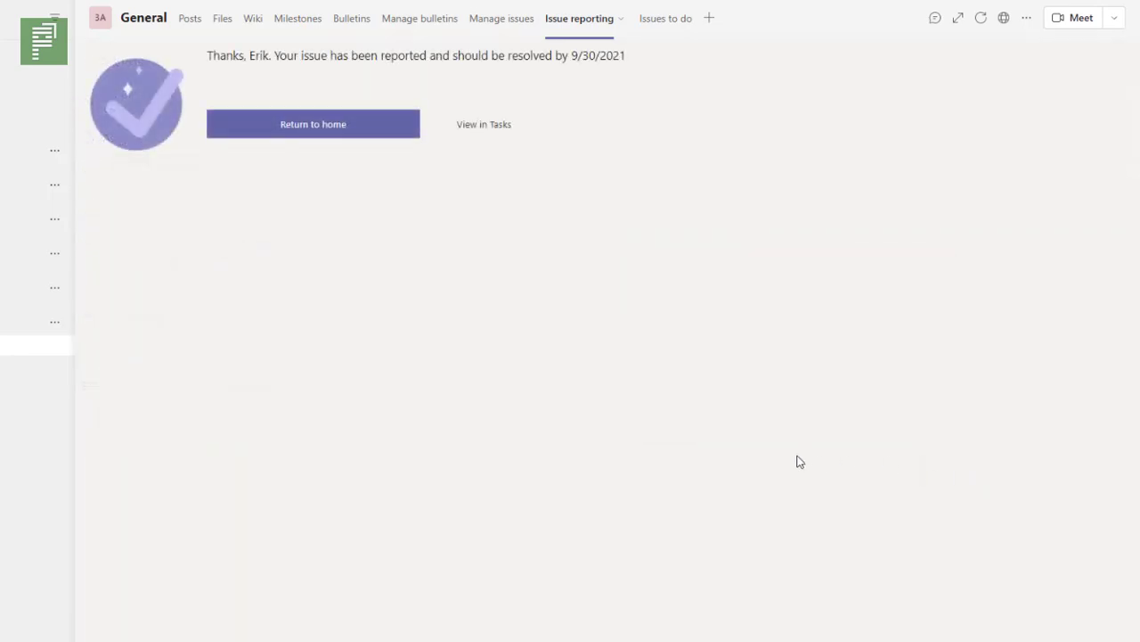
{"action": "left_click", "coordinate": [387, 131]}
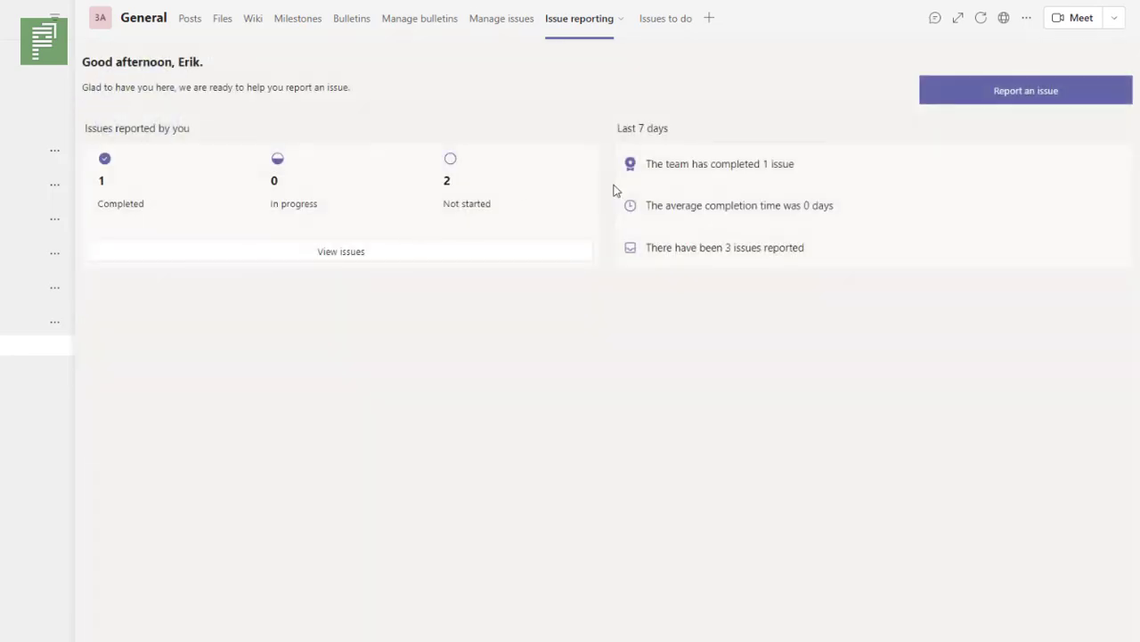
- Report a Workplace issue of type "Breakroom Cleanliness" without filling in any details
{"action": "left_click", "coordinate": [1041, 100]}
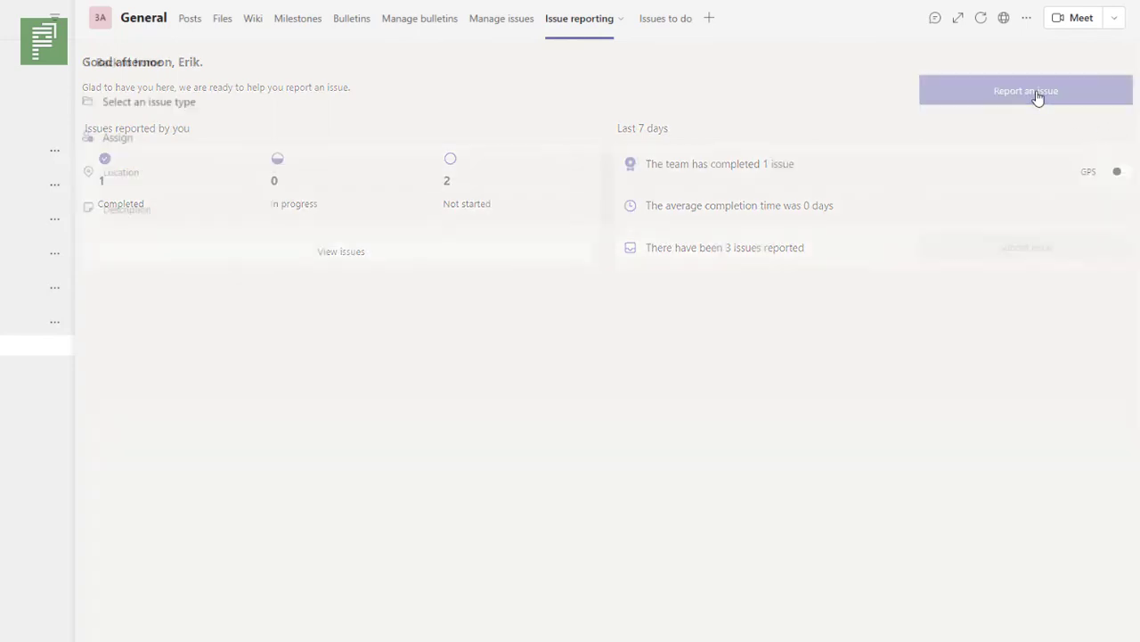
{"action": "left_click", "coordinate": [150, 94]}
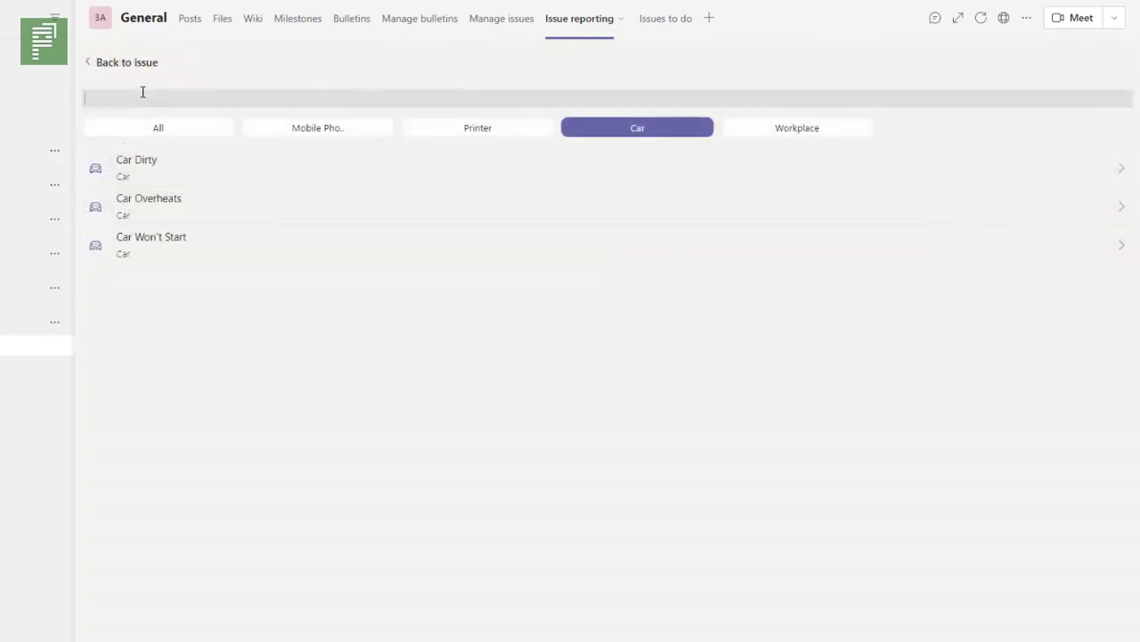
{"action": "left_click", "coordinate": [801, 129]}
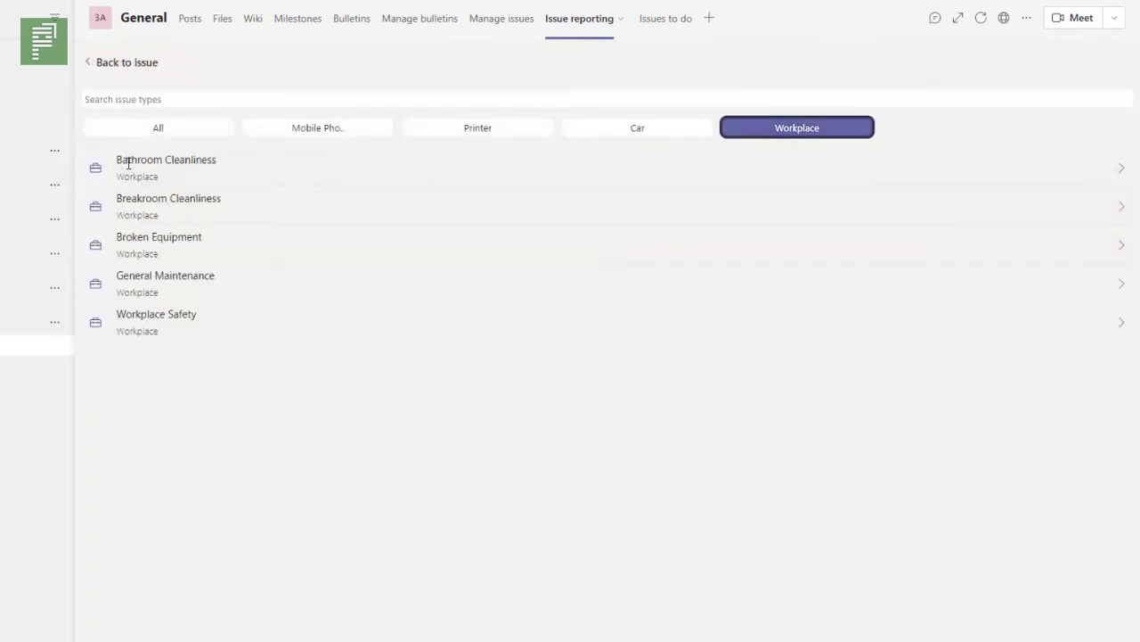
{"action": "left_click", "coordinate": [113, 205]}
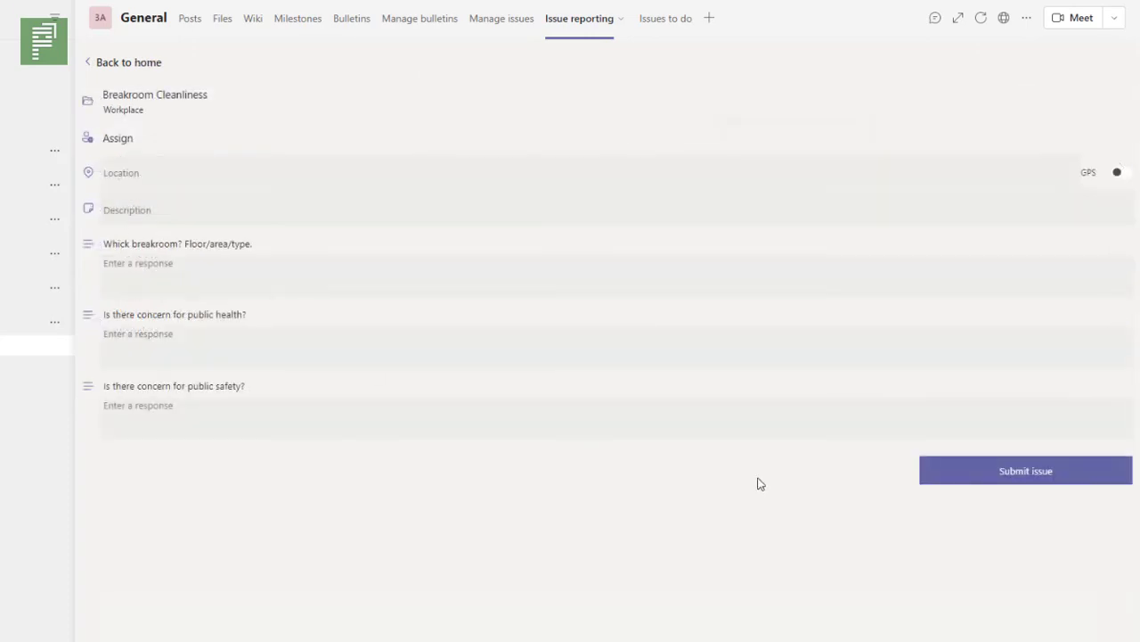
{"action": "left_click", "coordinate": [971, 483]}
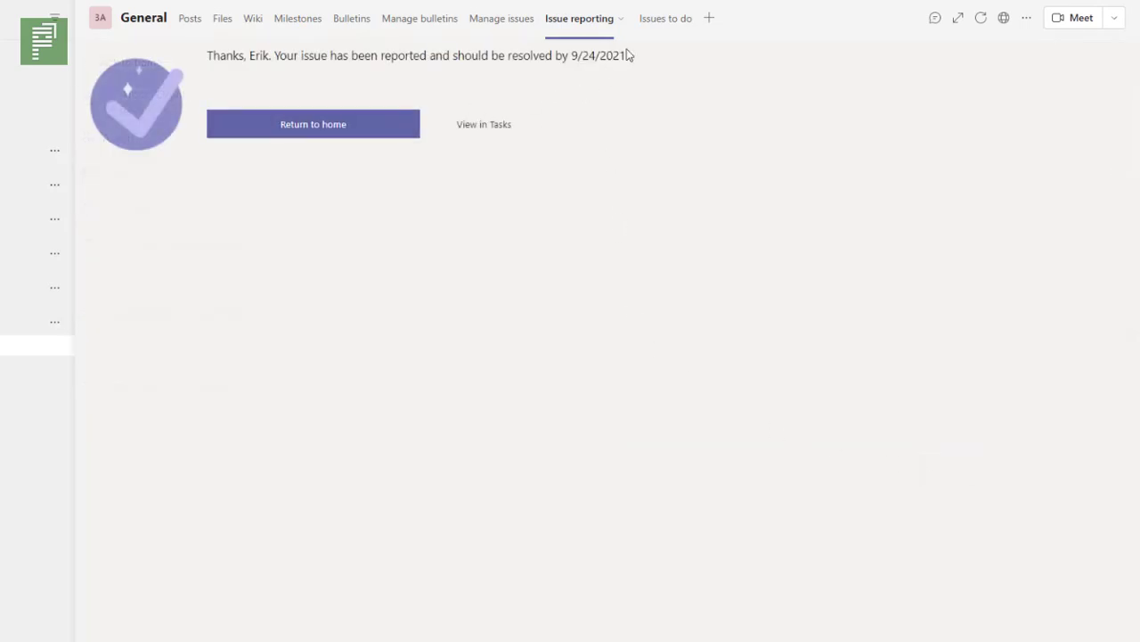
- Review the reported issues on the Issues to do board, grouping the tasks by Assigned to and by Due date
{"action": "left_click", "coordinate": [668, 28]}
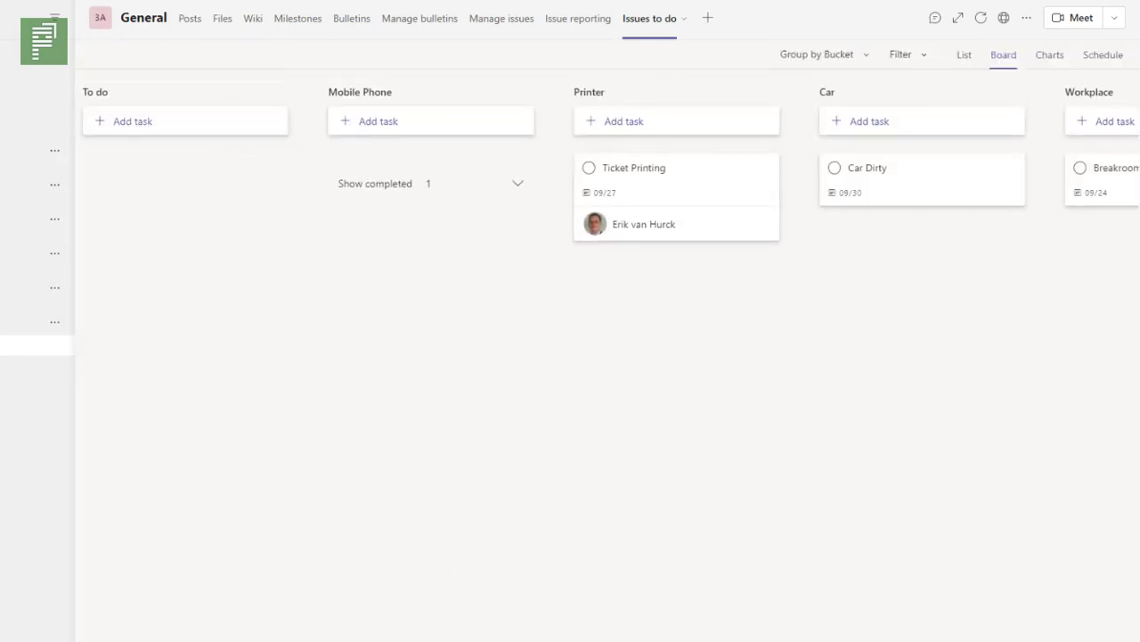
{"action": "scroll", "coordinate": [606, 357], "scroll_direction": "right", "scroll_amount": 5}
{"action": "scroll", "coordinate": [606, 356], "scroll_direction": "left", "scroll_amount": 5}
{"action": "left_click", "coordinate": [864, 55]}
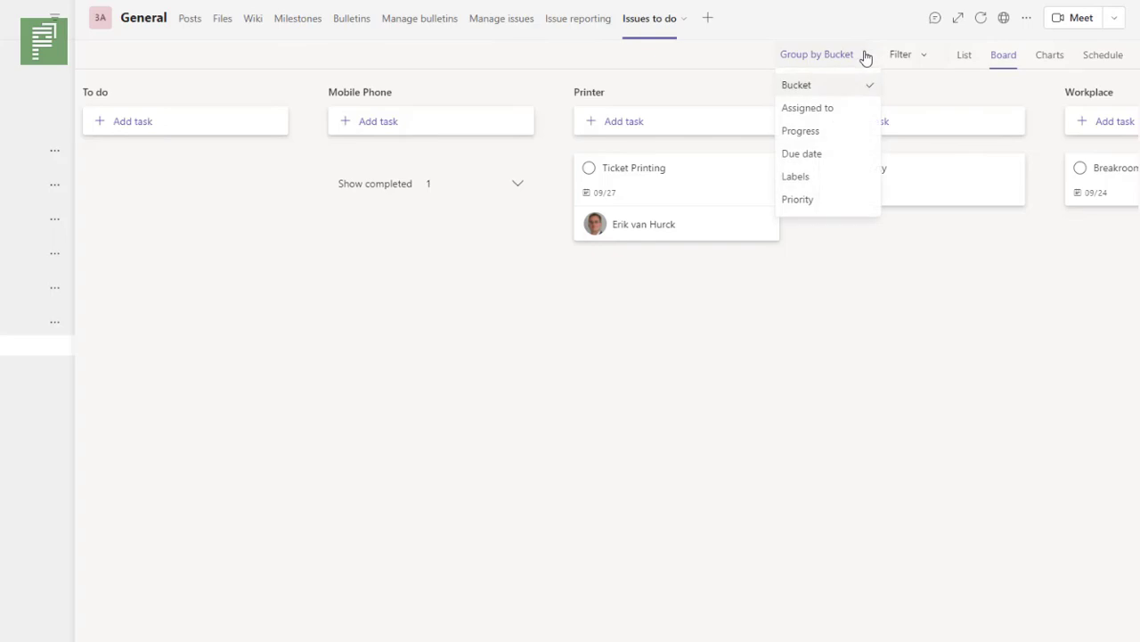
{"action": "left_click", "coordinate": [840, 109]}
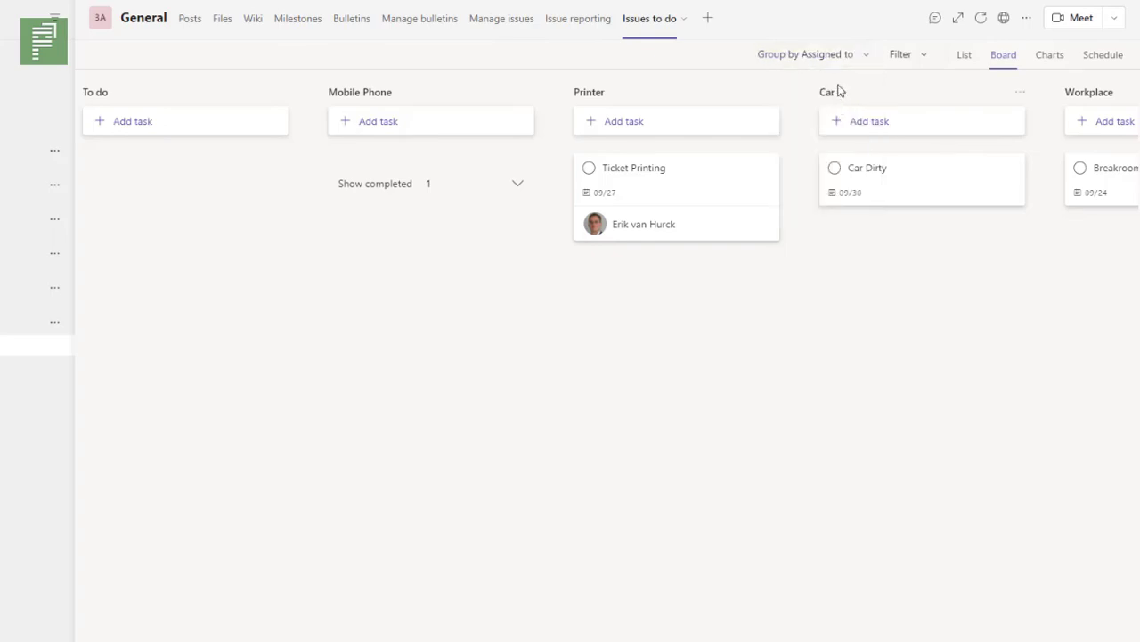
{"action": "left_click", "coordinate": [834, 56]}
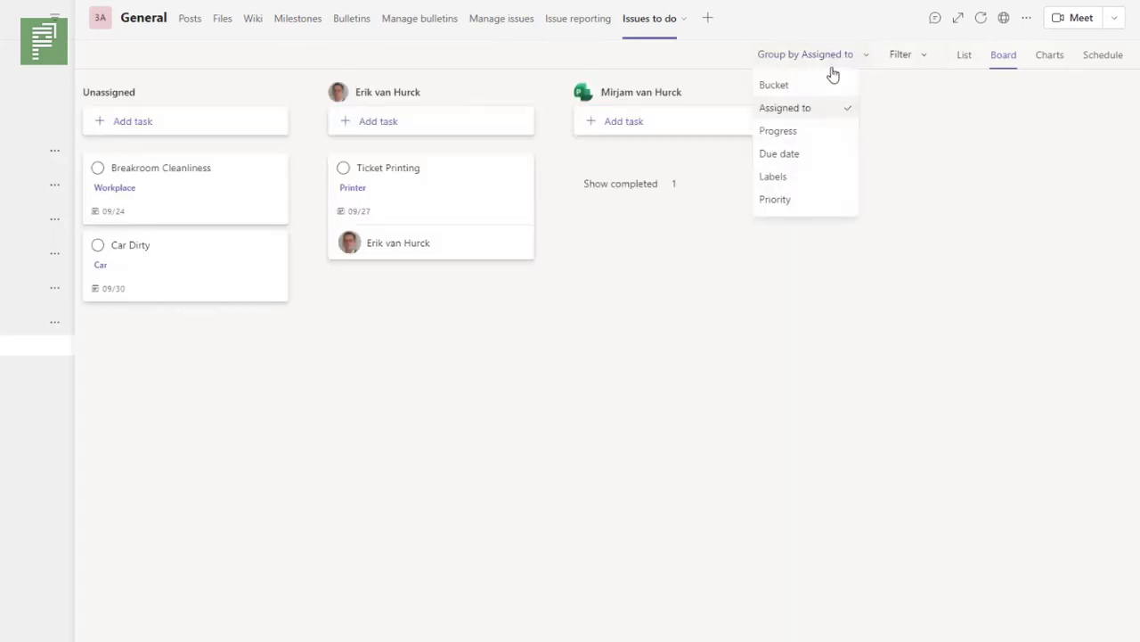
{"action": "left_click", "coordinate": [814, 153]}
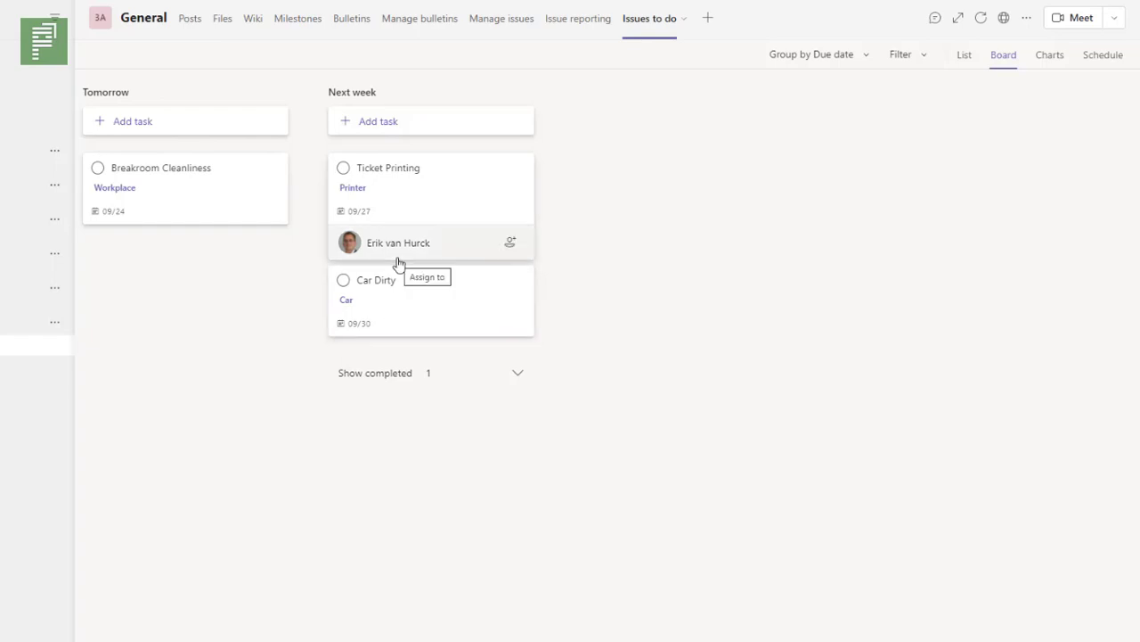
- Look at the issue tasks in the Schedule and Charts views, go back to the Board and return to Issue reporting
{"action": "left_click", "coordinate": [1081, 71]}
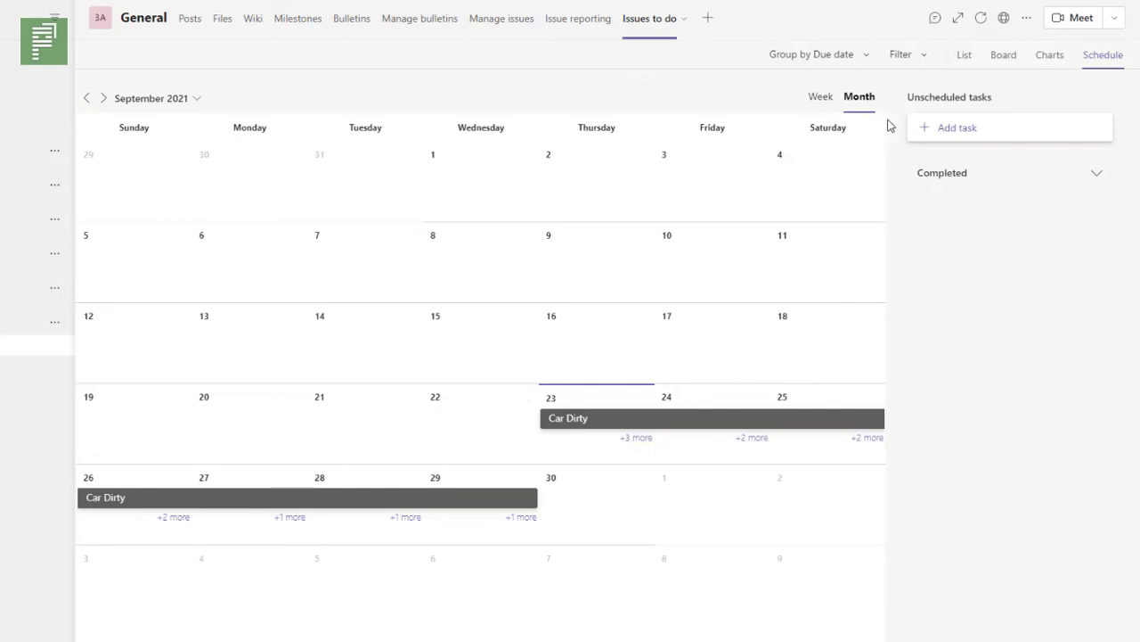
{"action": "left_click", "coordinate": [1041, 60]}
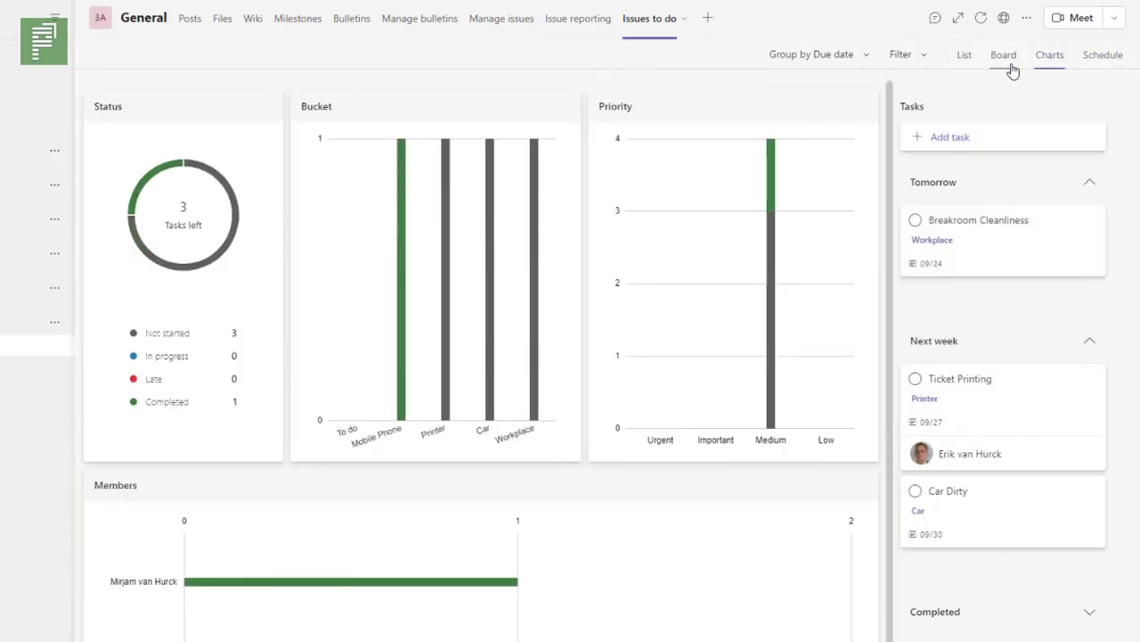
{"action": "left_click", "coordinate": [991, 64]}
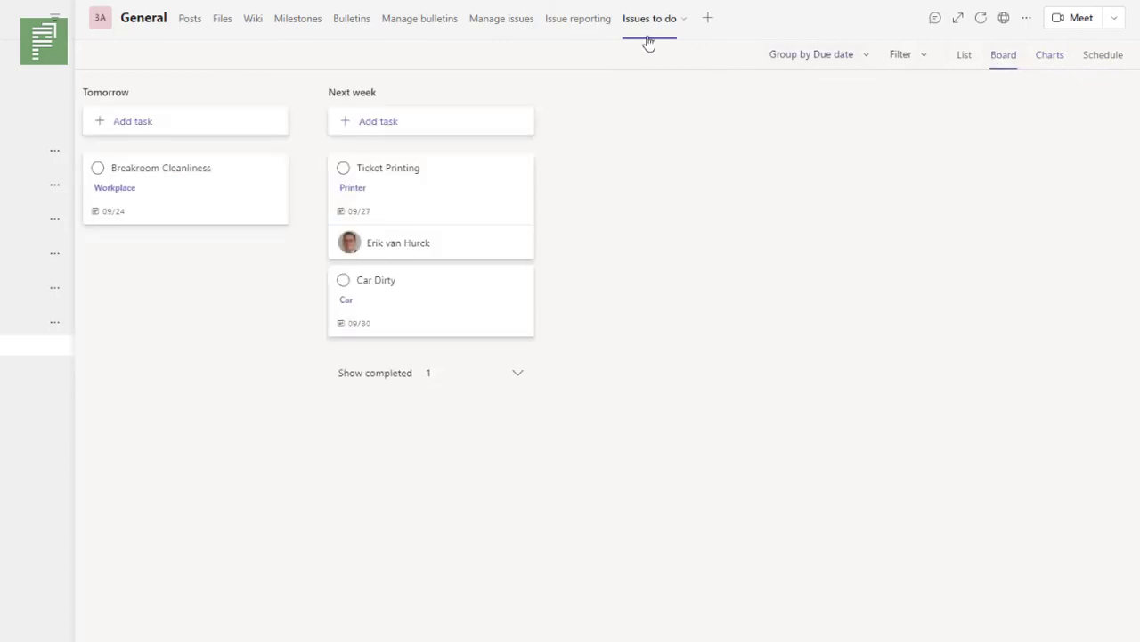
{"action": "left_click", "coordinate": [570, 27]}
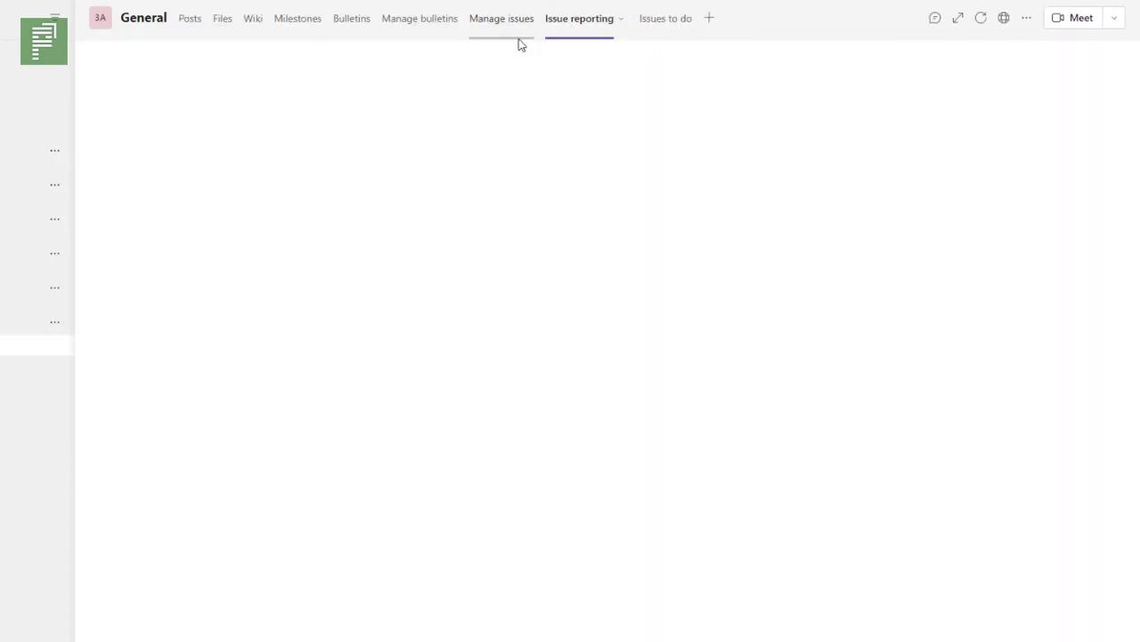